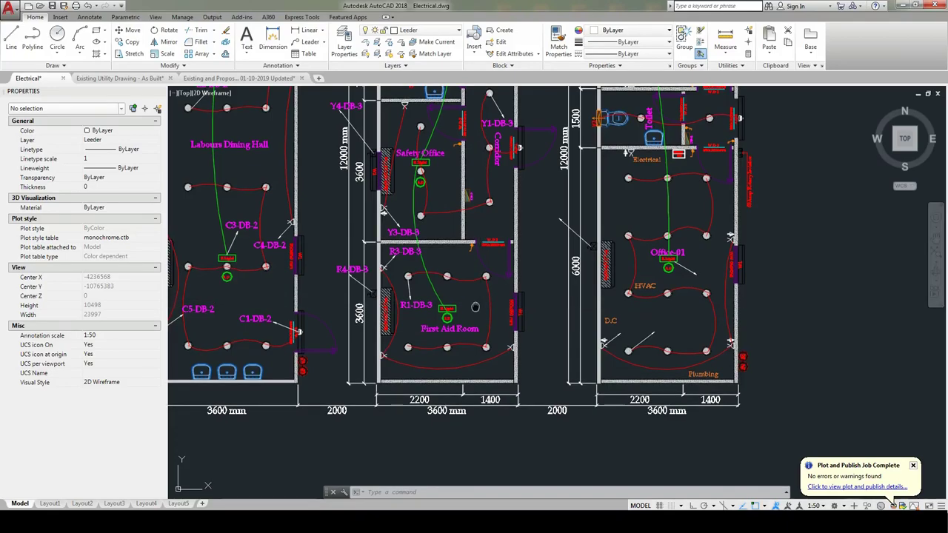
Zoom in on the S.D and E.Light symbols in the First Aid Room
{"action": "left_click_drag", "start_coordinate": [482, 299], "coordinate": [483, 359]}
{"action": "scroll", "coordinate": [428, 361], "scroll_direction": "down", "scroll_amount": 8}
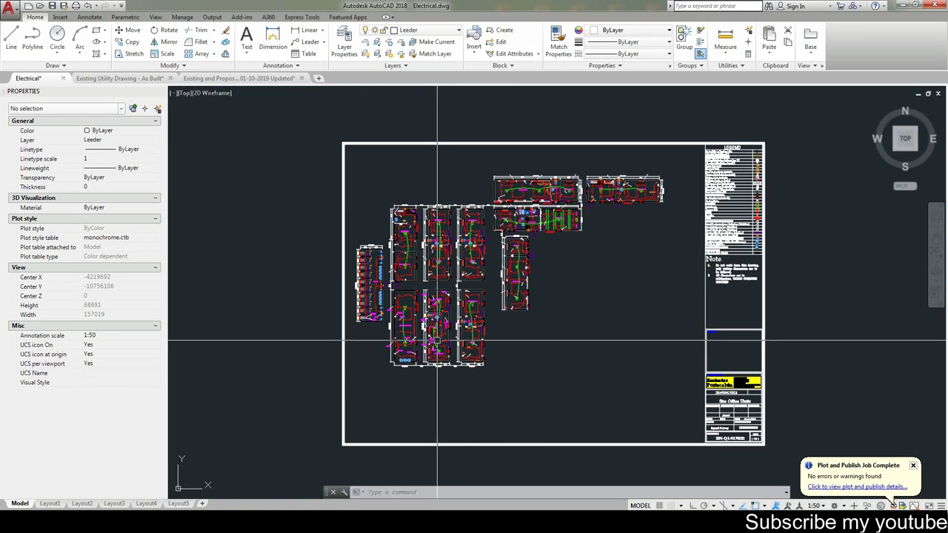
{"action": "scroll", "coordinate": [412, 308], "scroll_direction": "up", "scroll_amount": 5}
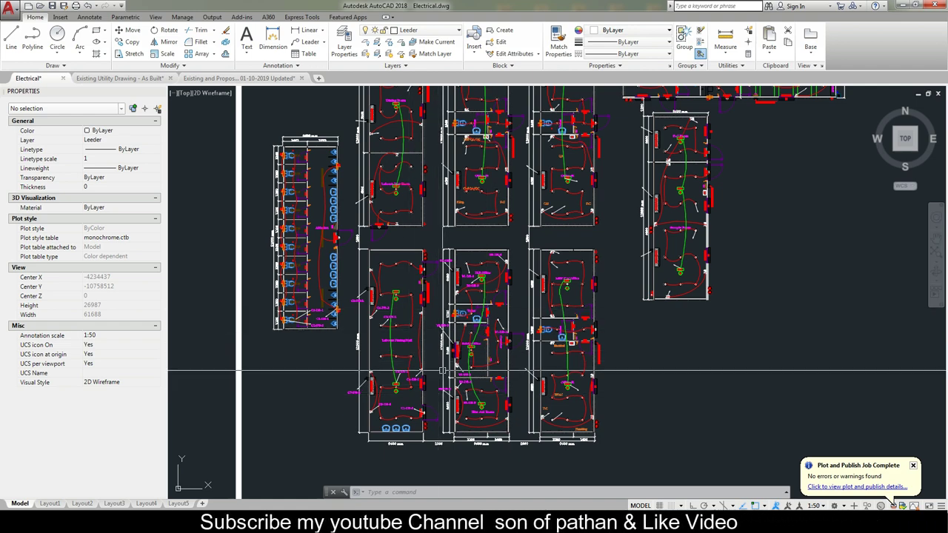
{"action": "scroll", "coordinate": [474, 380], "scroll_direction": "up", "scroll_amount": 3}
{"action": "scroll", "coordinate": [511, 355], "scroll_direction": "up", "scroll_amount": 1}
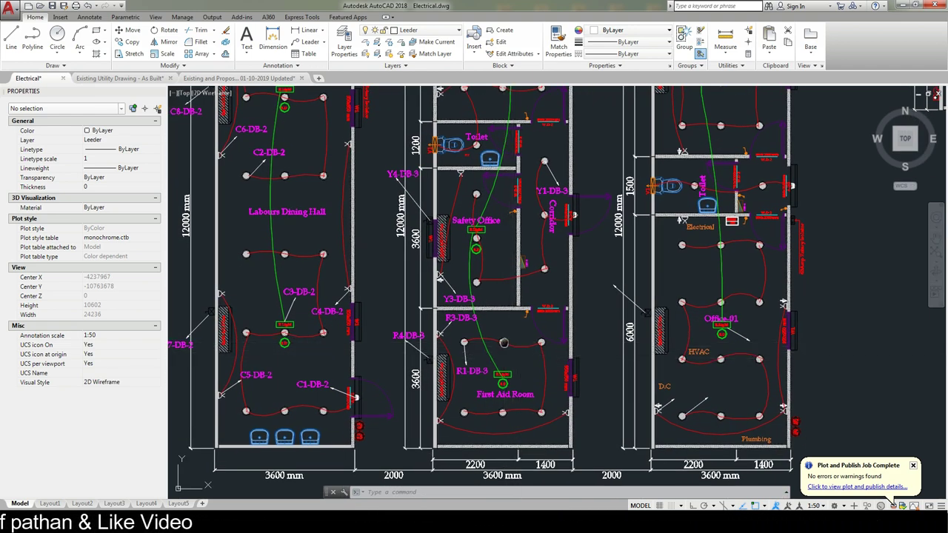
{"action": "left_click_drag", "start_coordinate": [504, 343], "coordinate": [495, 338]}
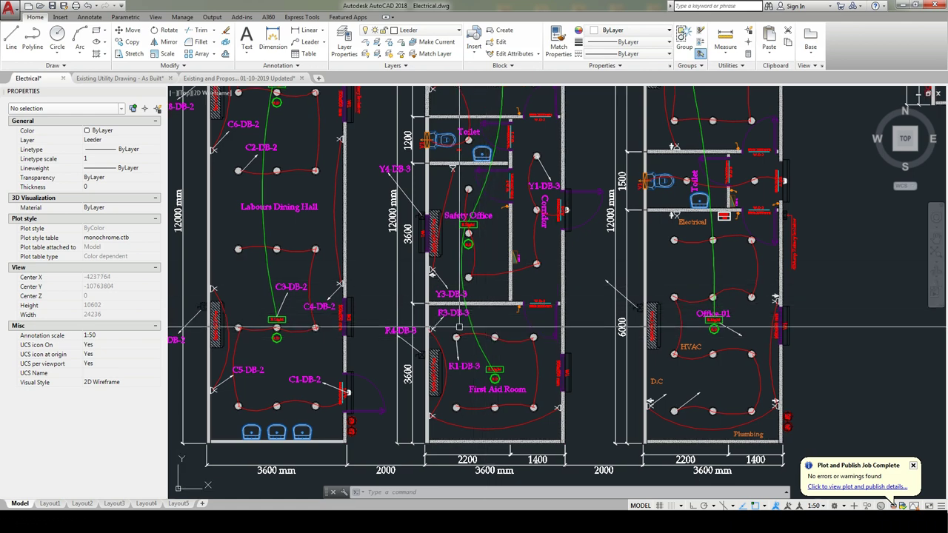
{"action": "scroll", "coordinate": [477, 358], "scroll_direction": "up", "scroll_amount": 1}
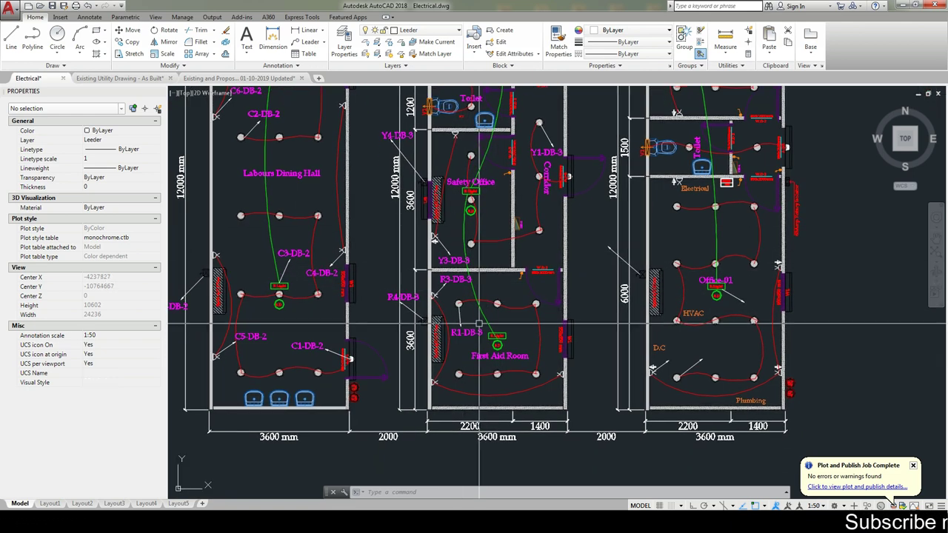
{"action": "scroll", "coordinate": [466, 336], "scroll_direction": "up", "scroll_amount": 3}
{"action": "scroll", "coordinate": [467, 335], "scroll_direction": "down", "scroll_amount": 2}
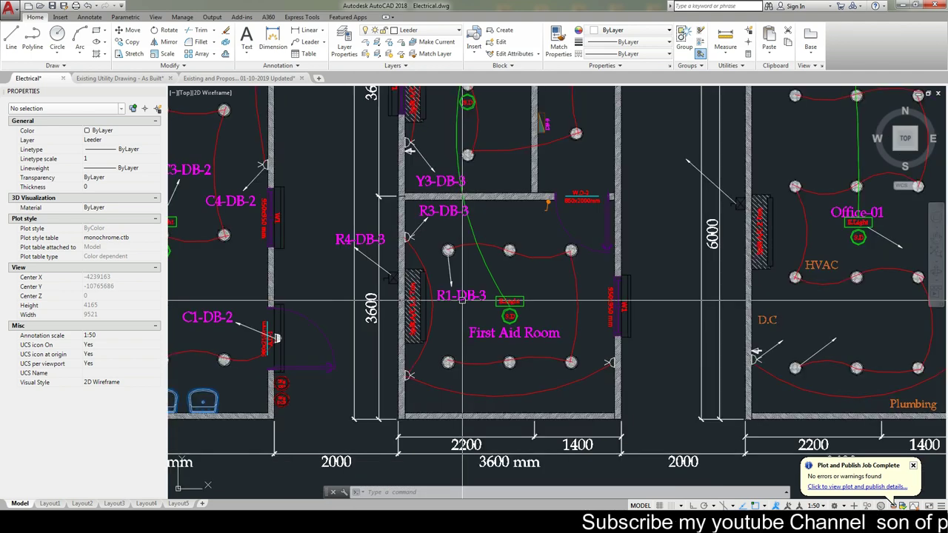
{"action": "scroll", "coordinate": [444, 348], "scroll_direction": "down", "scroll_amount": 2}
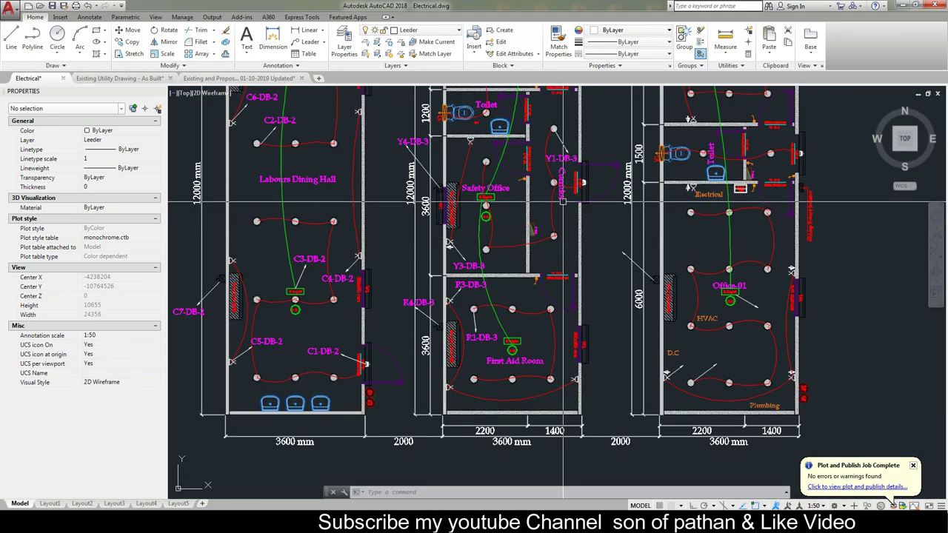
{"action": "scroll", "coordinate": [569, 266], "scroll_direction": "up", "scroll_amount": 5}
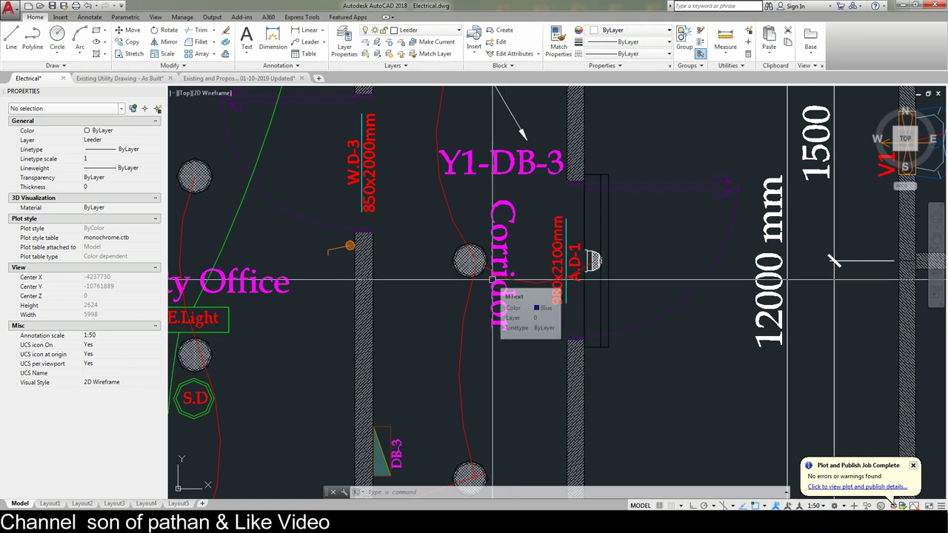
{"action": "scroll", "coordinate": [500, 278], "scroll_direction": "down", "scroll_amount": 2}
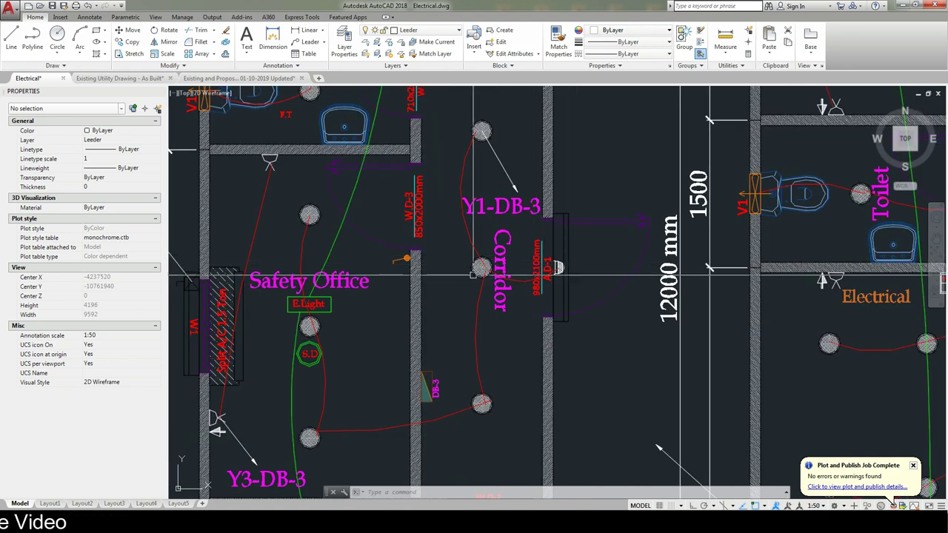
{"action": "scroll", "coordinate": [473, 275], "scroll_direction": "down", "scroll_amount": 2}
Pan across the Toilet, Safety Office, H.R Office and Electrical rooms around the First Aid Room
{"action": "left_click_drag", "start_coordinate": [474, 275], "coordinate": [467, 173]}
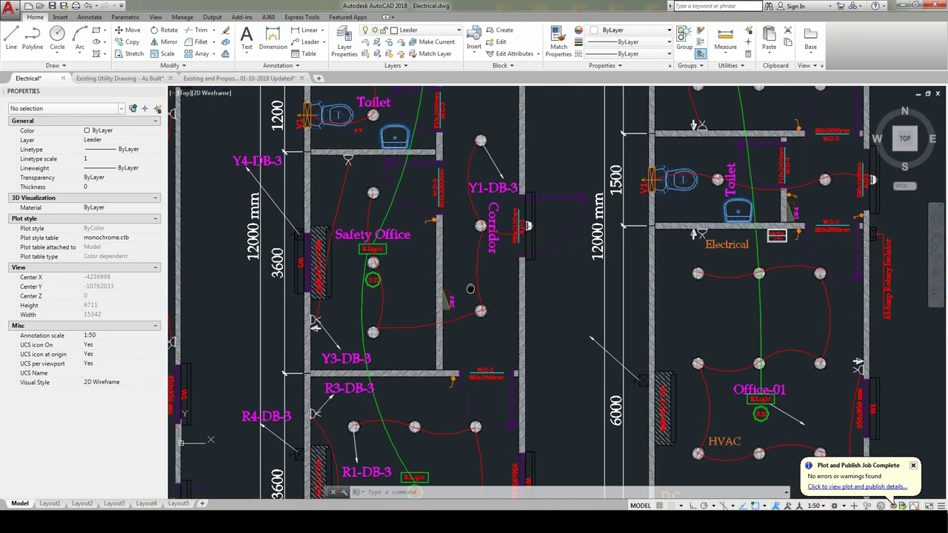
{"action": "left_click_drag", "start_coordinate": [429, 442], "coordinate": [439, 392]}
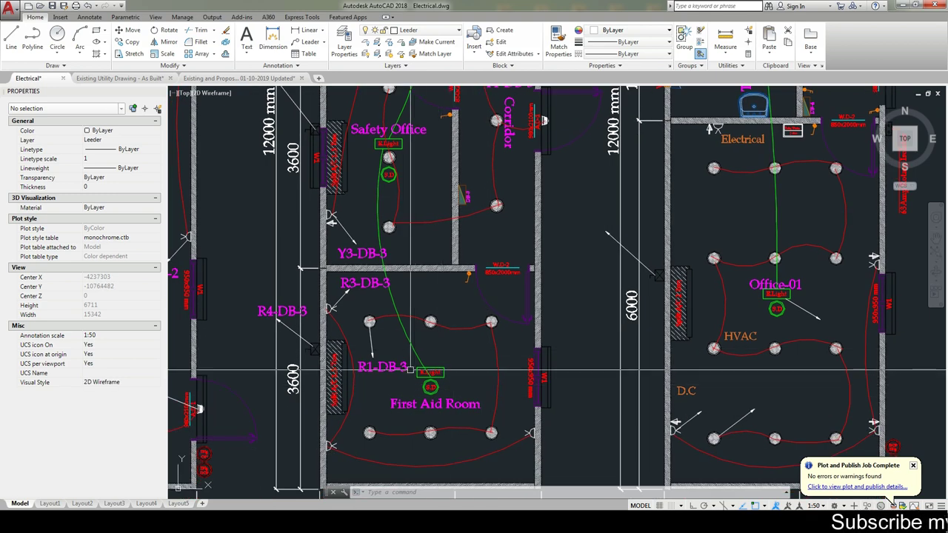
{"action": "left_click_drag", "start_coordinate": [445, 122], "coordinate": [440, 345]}
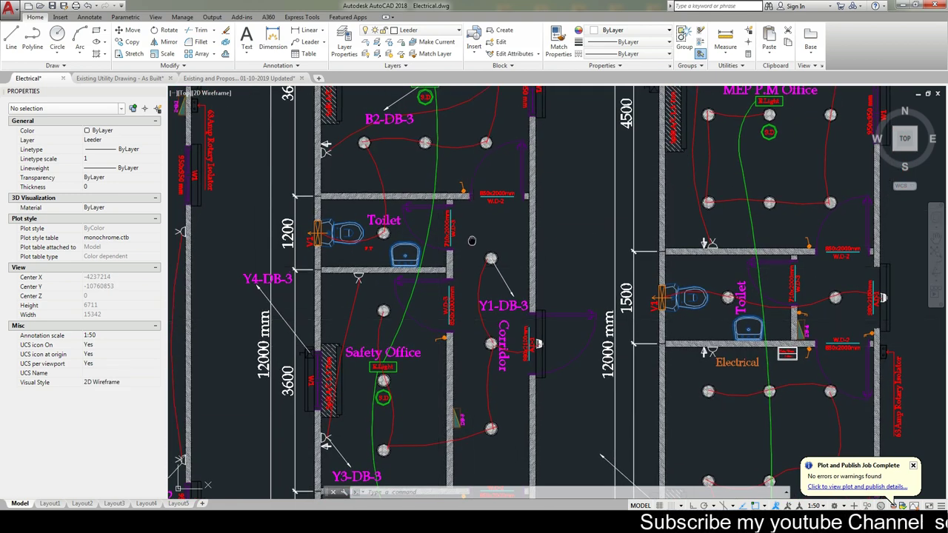
{"action": "left_click_drag", "start_coordinate": [472, 240], "coordinate": [447, 319]}
{"action": "left_click_drag", "start_coordinate": [409, 268], "coordinate": [412, 157]}
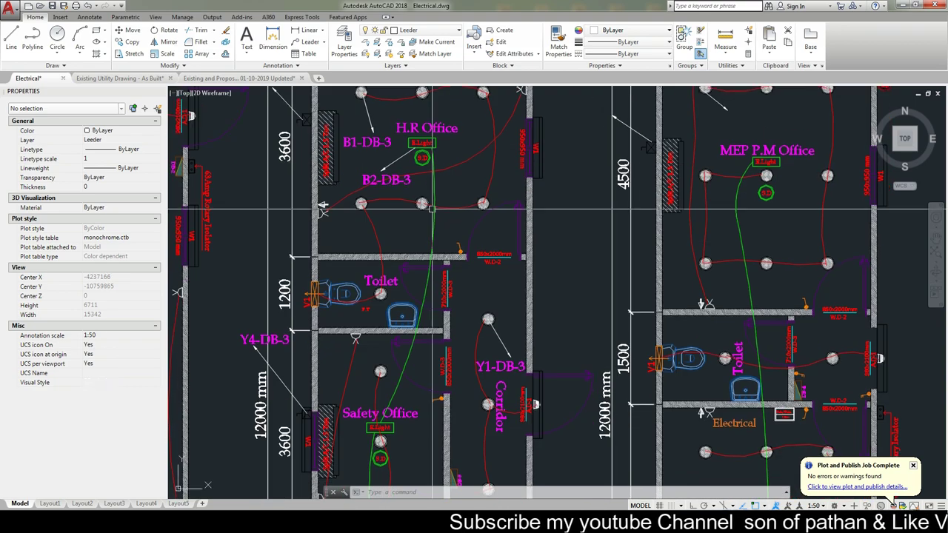
{"action": "left_click_drag", "start_coordinate": [433, 304], "coordinate": [446, 220]}
{"action": "scroll", "coordinate": [447, 220], "scroll_direction": "down", "scroll_amount": 3}
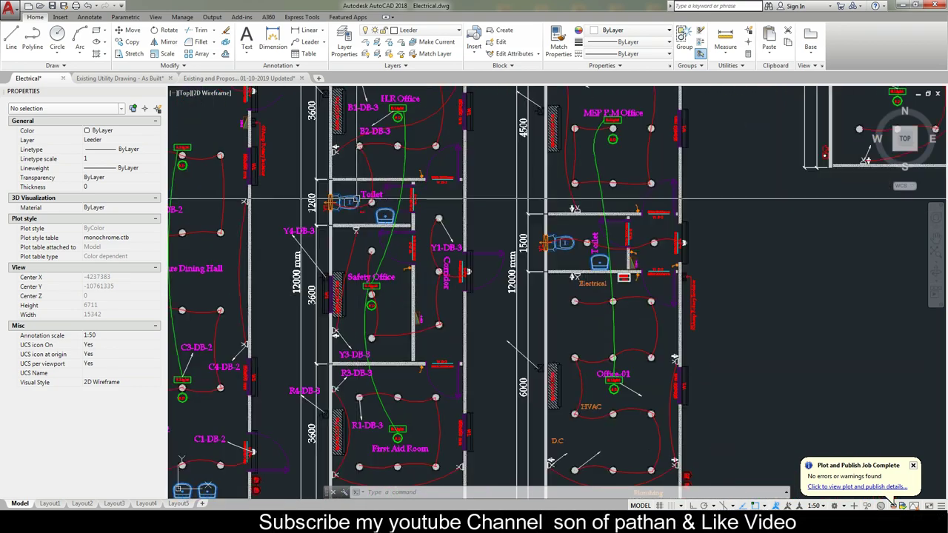
{"action": "scroll", "coordinate": [400, 209], "scroll_direction": "up", "scroll_amount": 7}
{"action": "scroll", "coordinate": [389, 206], "scroll_direction": "up", "scroll_amount": 2}
{"action": "scroll", "coordinate": [389, 206], "scroll_direction": "down", "scroll_amount": 4}
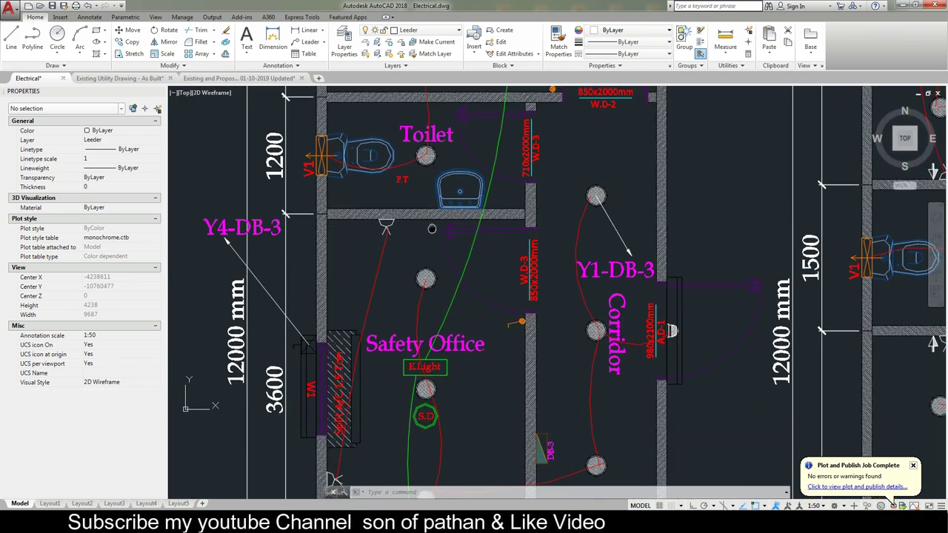
{"action": "left_click_drag", "start_coordinate": [444, 481], "coordinate": [459, 226]}
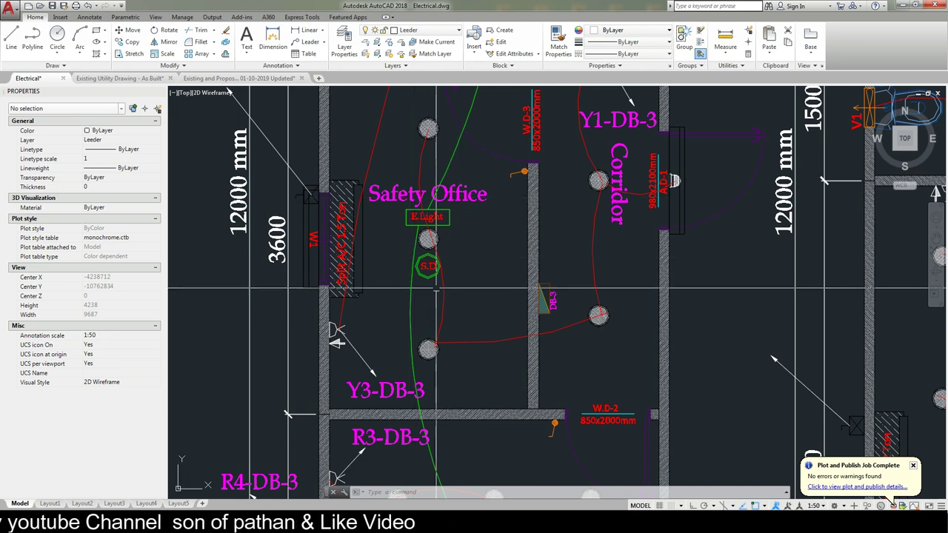
{"action": "scroll", "coordinate": [444, 218], "scroll_direction": "down", "scroll_amount": 2}
{"action": "left_click_drag", "start_coordinate": [468, 302], "coordinate": [445, 287]}
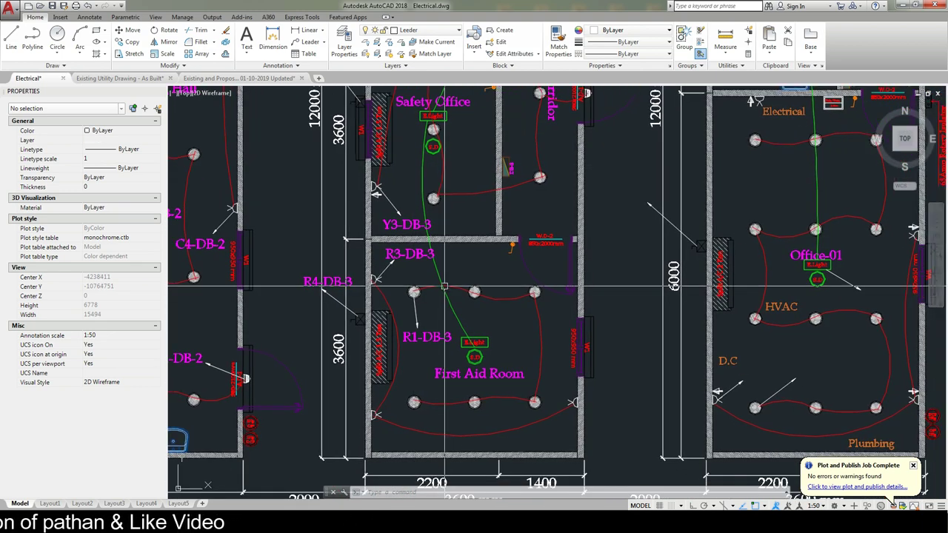
{"action": "scroll", "coordinate": [378, 357], "scroll_direction": "up", "scroll_amount": 6}
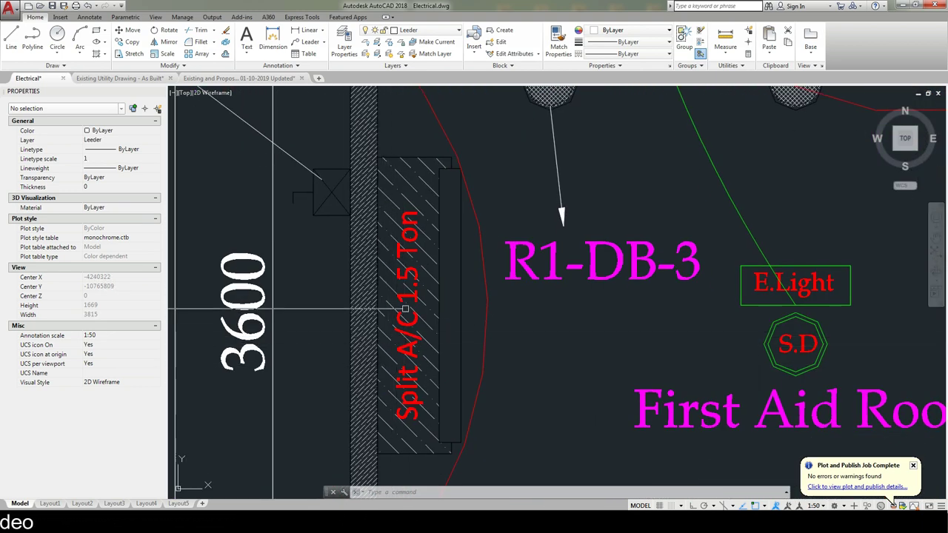
{"action": "scroll", "coordinate": [412, 276], "scroll_direction": "down", "scroll_amount": 4}
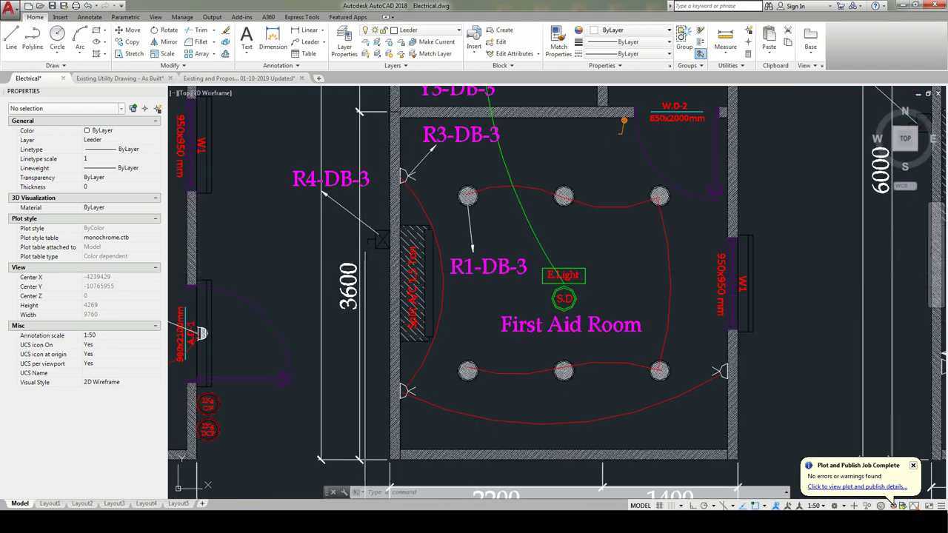
{"action": "scroll", "coordinate": [379, 241], "scroll_direction": "up", "scroll_amount": 5}
Check the R4-DB-3 and R3-DB-3 labels, then zoom out to the surrounding floor plan
{"action": "left_click_drag", "start_coordinate": [415, 281], "coordinate": [499, 378]}
{"action": "scroll", "coordinate": [498, 378], "scroll_direction": "down", "scroll_amount": 2}
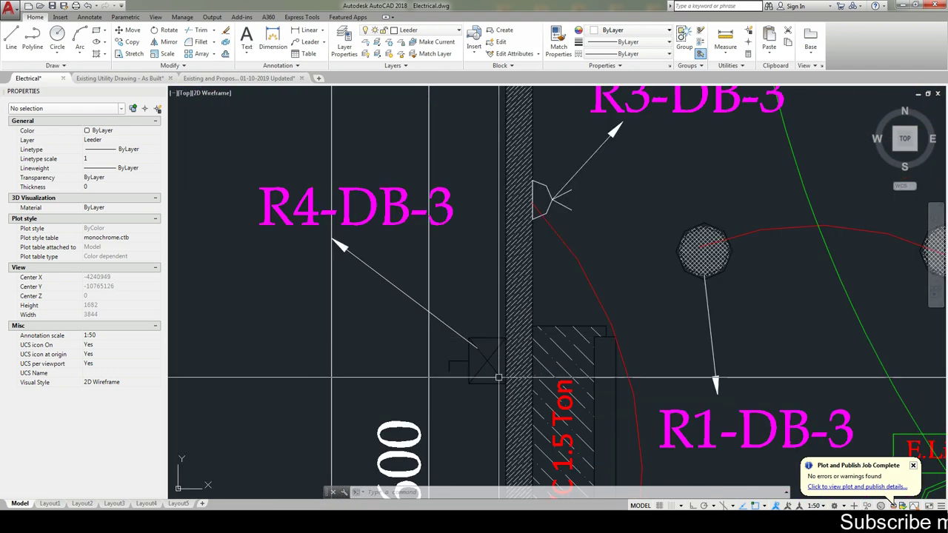
{"action": "scroll", "coordinate": [474, 356], "scroll_direction": "down", "scroll_amount": 2}
{"action": "scroll", "coordinate": [445, 344], "scroll_direction": "down", "scroll_amount": 1}
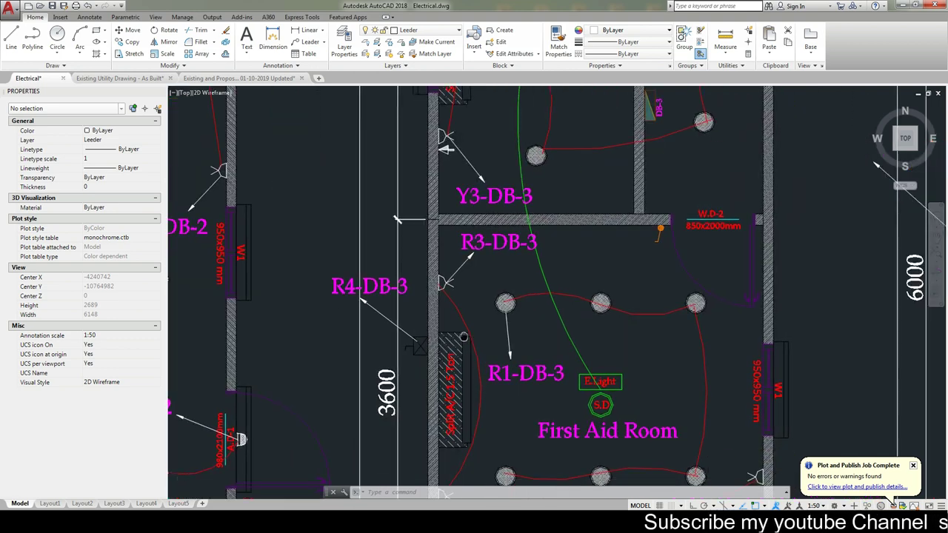
{"action": "scroll", "coordinate": [411, 334], "scroll_direction": "down", "scroll_amount": 3}
{"action": "scroll", "coordinate": [559, 385], "scroll_direction": "up", "scroll_amount": 4}
{"action": "scroll", "coordinate": [499, 346], "scroll_direction": "down", "scroll_amount": 2}
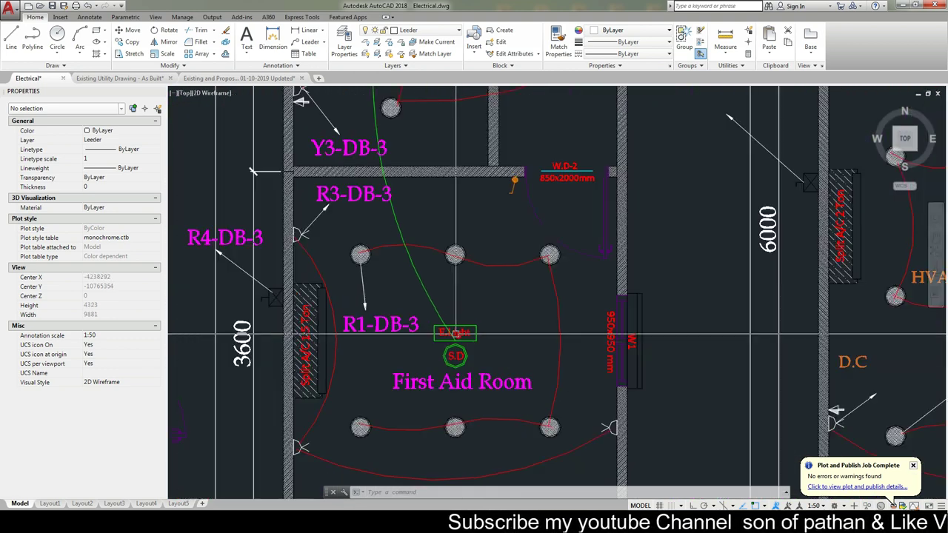
{"action": "scroll", "coordinate": [499, 346], "scroll_direction": "down", "scroll_amount": 2}
{"action": "scroll", "coordinate": [498, 346], "scroll_direction": "up", "scroll_amount": 2}
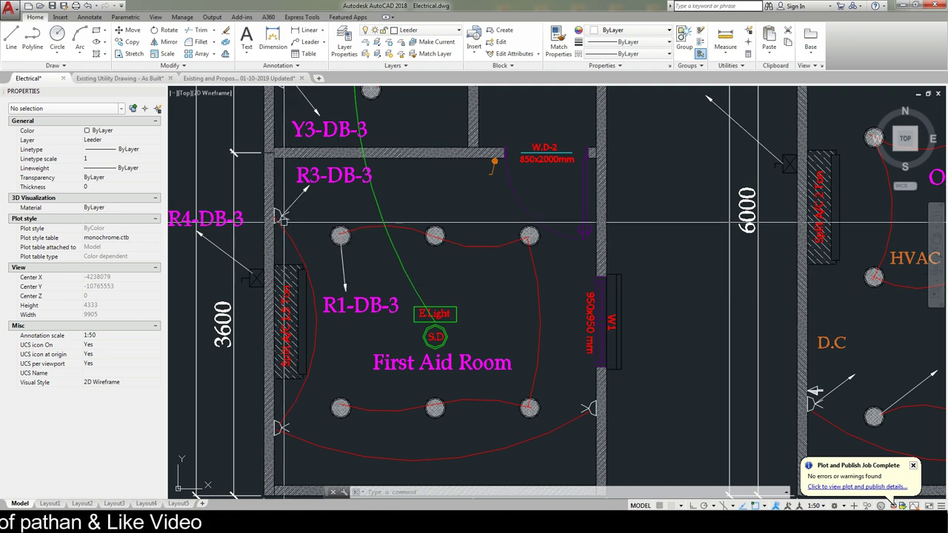
{"action": "scroll", "coordinate": [279, 217], "scroll_direction": "up", "scroll_amount": 5}
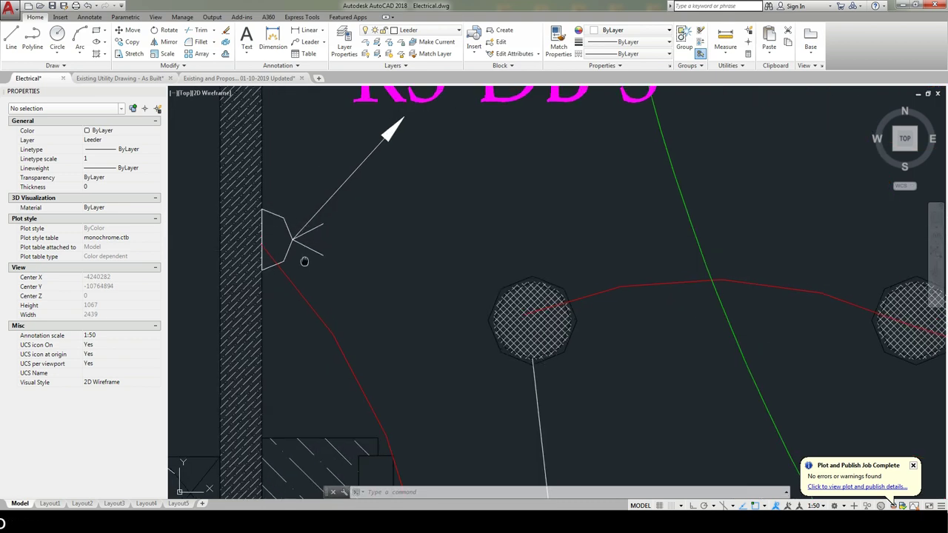
{"action": "scroll", "coordinate": [316, 282], "scroll_direction": "up", "scroll_amount": 1}
{"action": "scroll", "coordinate": [326, 274], "scroll_direction": "down", "scroll_amount": 3}
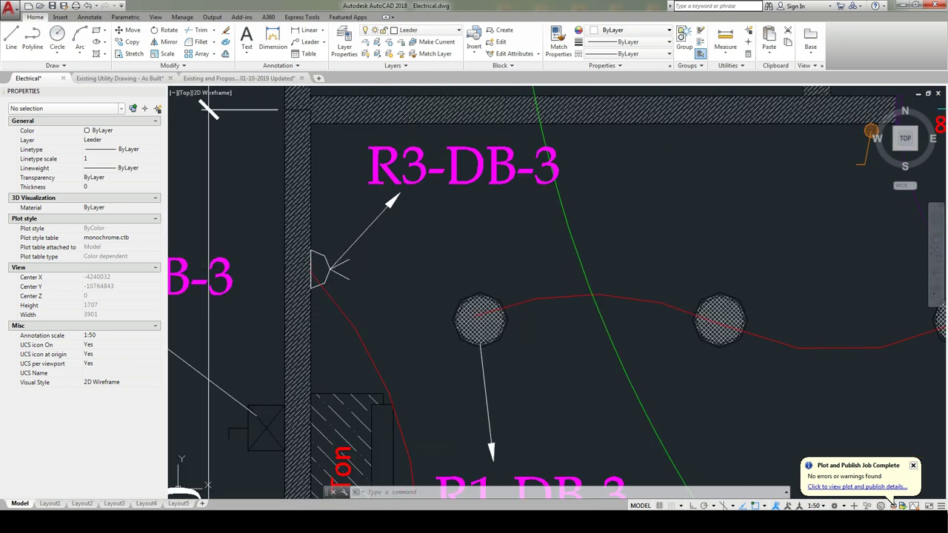
{"action": "scroll", "coordinate": [326, 274], "scroll_direction": "down", "scroll_amount": 3}
{"action": "scroll", "coordinate": [333, 356], "scroll_direction": "down", "scroll_amount": 2}
{"action": "scroll", "coordinate": [342, 413], "scroll_direction": "up", "scroll_amount": 3}
{"action": "scroll", "coordinate": [341, 413], "scroll_direction": "up", "scroll_amount": 2}
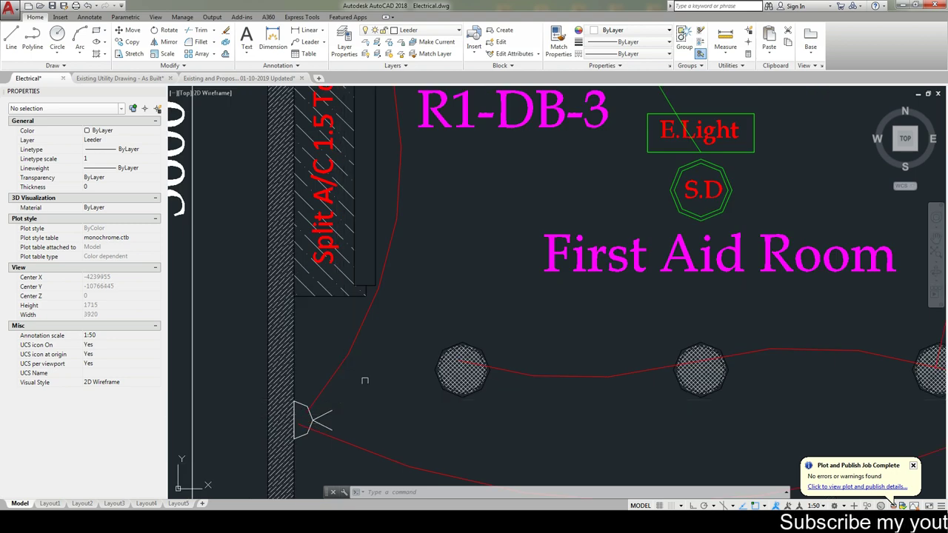
{"action": "scroll", "coordinate": [508, 394], "scroll_direction": "down", "scroll_amount": 2}
{"action": "scroll", "coordinate": [508, 393], "scroll_direction": "up", "scroll_amount": 2}
{"action": "scroll", "coordinate": [481, 319], "scroll_direction": "down", "scroll_amount": 2}
{"action": "scroll", "coordinate": [482, 303], "scroll_direction": "down", "scroll_amount": 2}
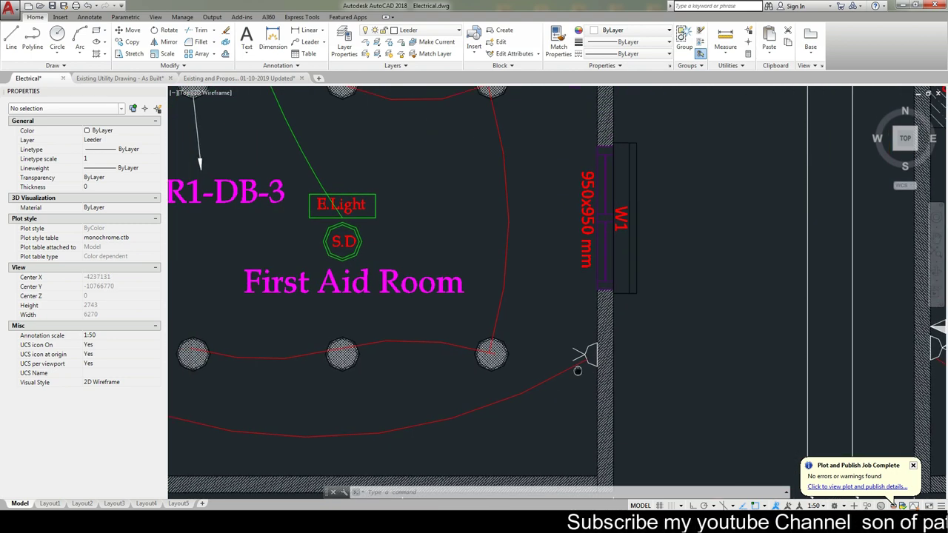
{"action": "scroll", "coordinate": [493, 370], "scroll_direction": "up", "scroll_amount": 5}
{"action": "scroll", "coordinate": [494, 376], "scroll_direction": "down", "scroll_amount": 2}
{"action": "scroll", "coordinate": [494, 377], "scroll_direction": "down", "scroll_amount": 5}
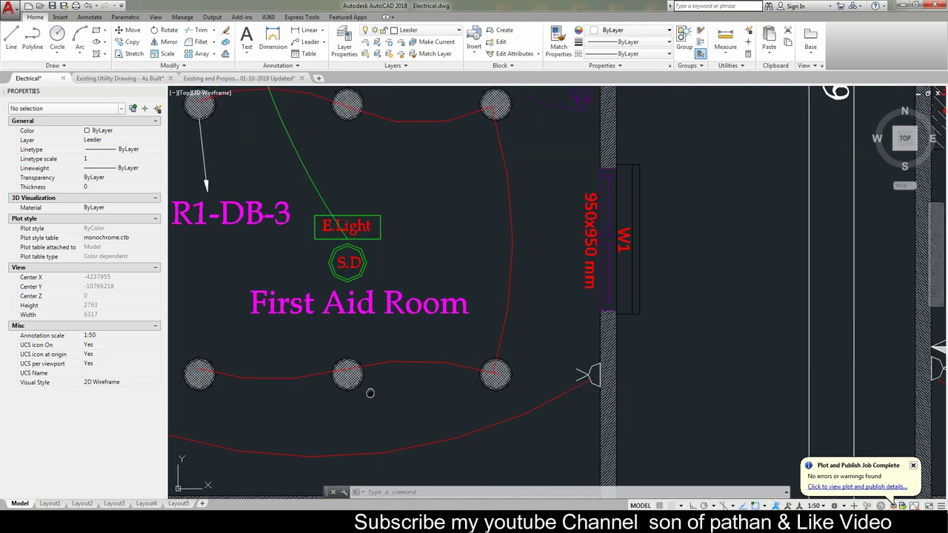
{"action": "scroll", "coordinate": [370, 386], "scroll_direction": "up", "scroll_amount": 1}
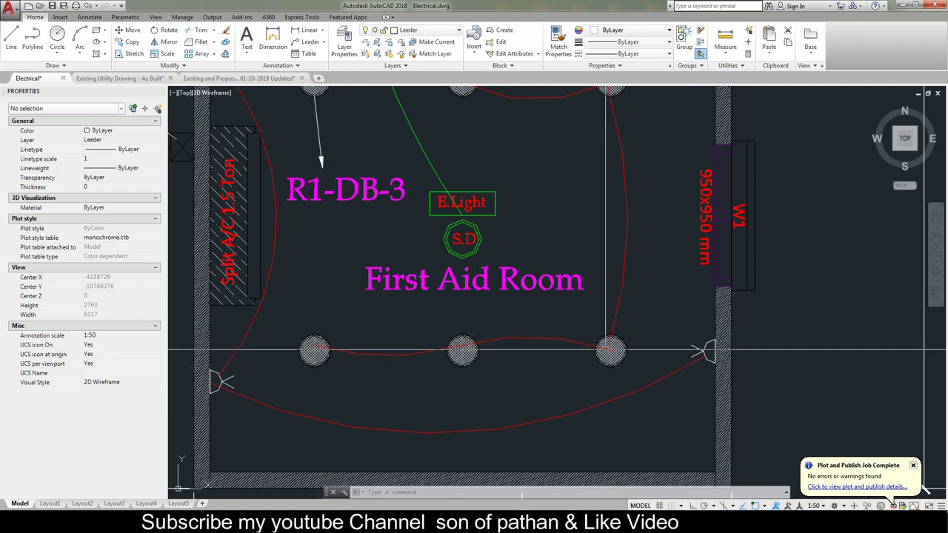
{"action": "left_click_drag", "start_coordinate": [419, 246], "coordinate": [398, 375]}
{"action": "scroll", "coordinate": [436, 370], "scroll_direction": "up", "scroll_amount": 4}
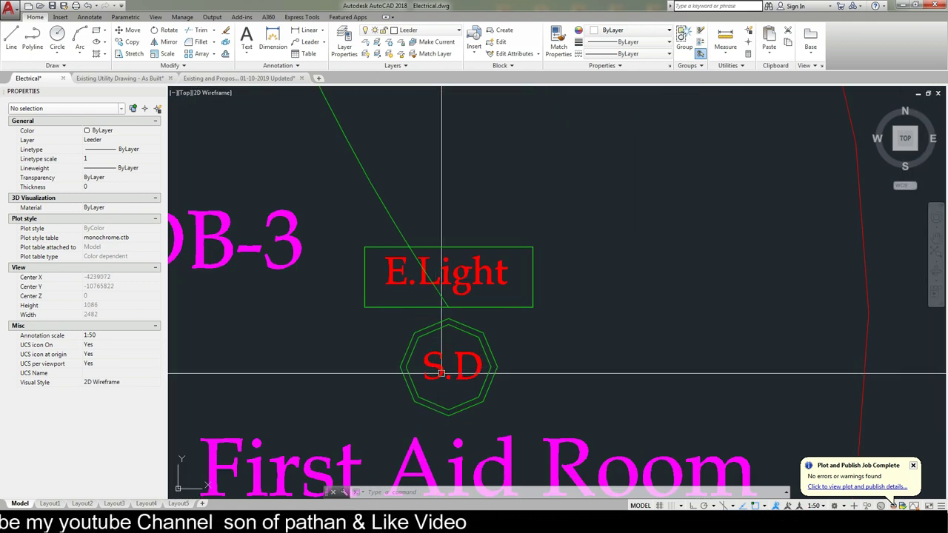
{"action": "scroll", "coordinate": [449, 382], "scroll_direction": "up", "scroll_amount": 4}
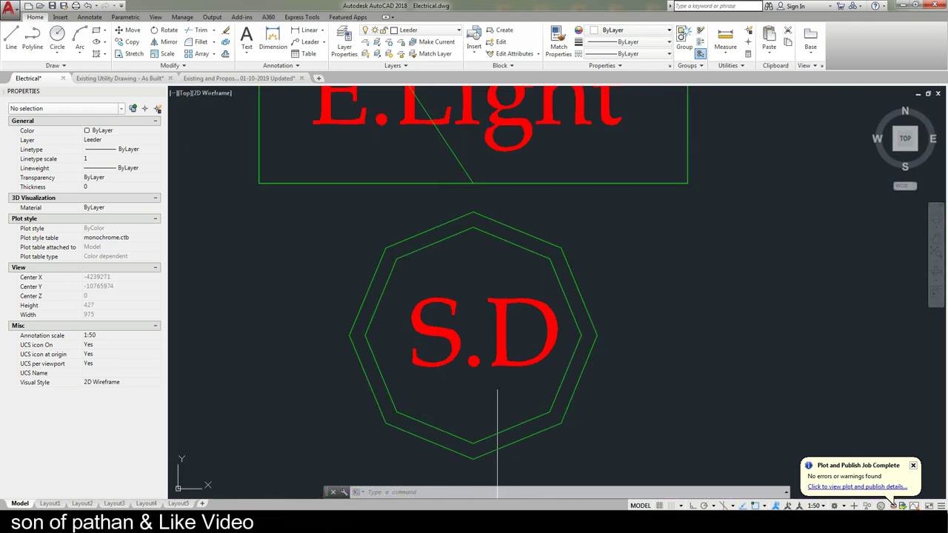
{"action": "scroll", "coordinate": [507, 378], "scroll_direction": "down", "scroll_amount": 4}
{"action": "scroll", "coordinate": [495, 261], "scroll_direction": "down", "scroll_amount": 2}
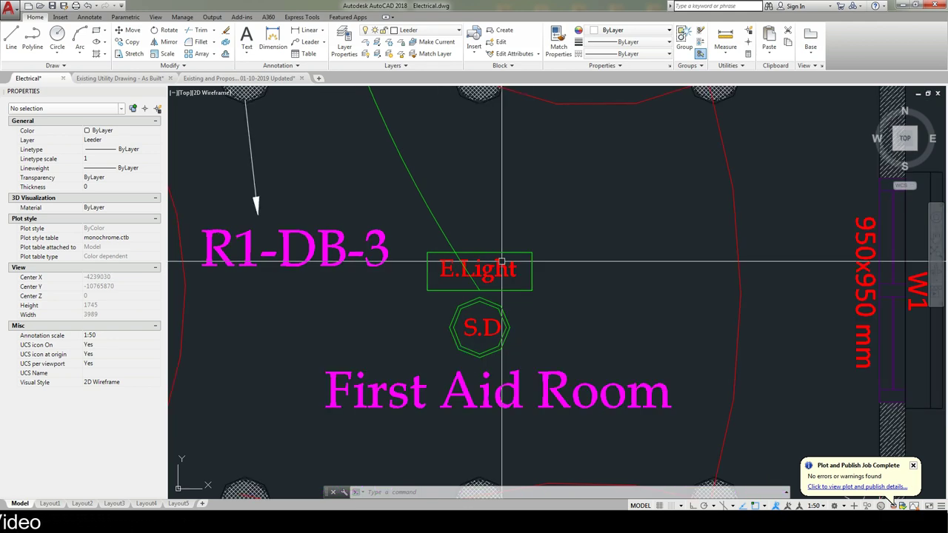
{"action": "scroll", "coordinate": [497, 273], "scroll_direction": "down", "scroll_amount": 2}
{"action": "scroll", "coordinate": [474, 289], "scroll_direction": "down", "scroll_amount": 2}
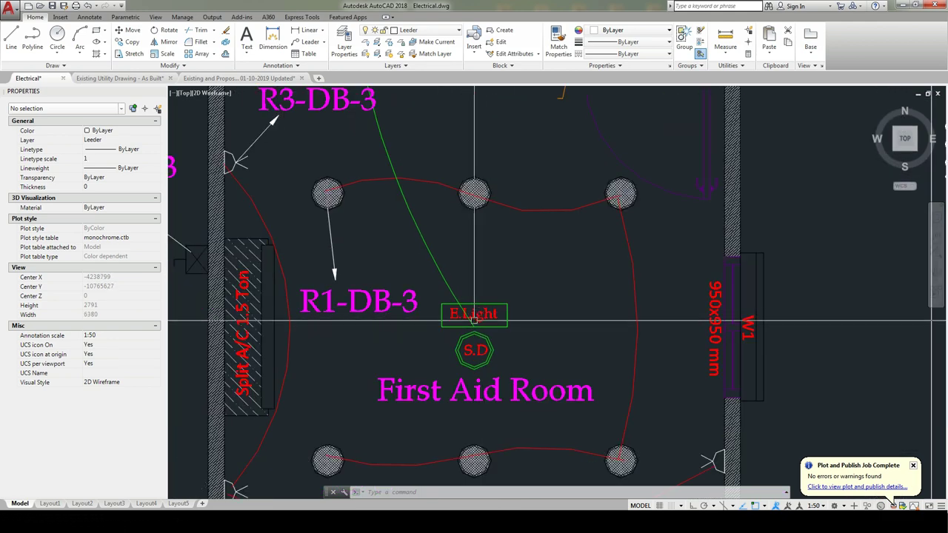
{"action": "scroll", "coordinate": [425, 237], "scroll_direction": "down", "scroll_amount": 2}
Frame the First Aid Room and Office-01 to inspect their DB-3 circuits
{"action": "scroll", "coordinate": [426, 257], "scroll_direction": "down", "scroll_amount": 2}
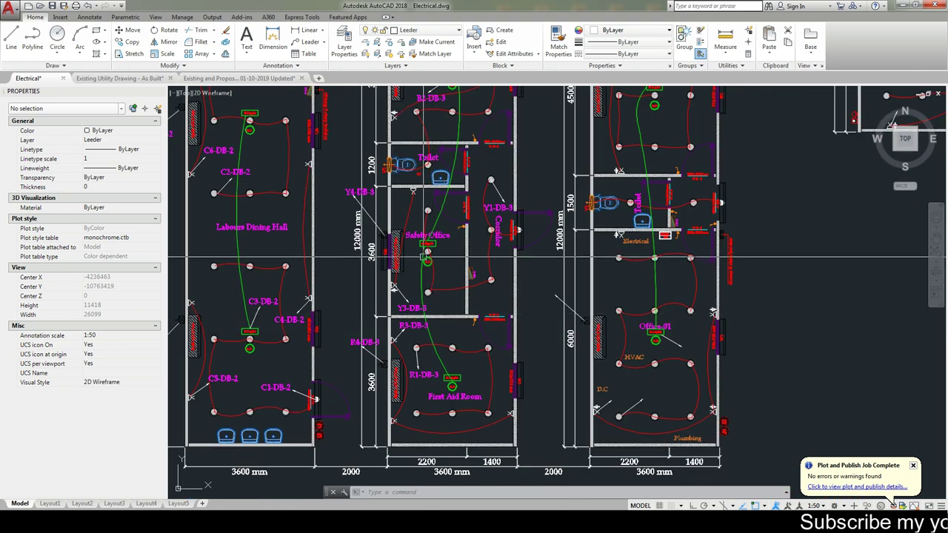
{"action": "left_click_drag", "start_coordinate": [426, 239], "coordinate": [426, 313]}
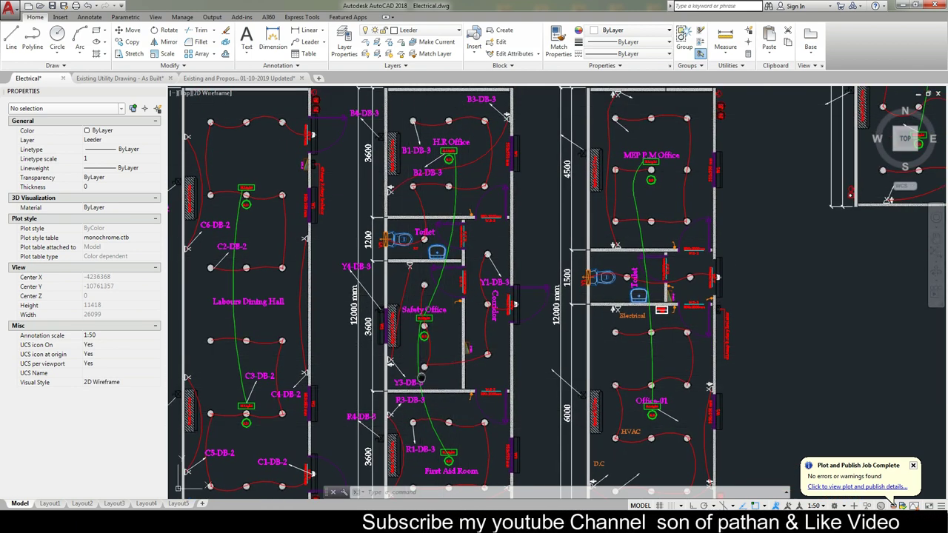
{"action": "left_click_drag", "start_coordinate": [428, 407], "coordinate": [422, 316]}
{"action": "scroll", "coordinate": [437, 381], "scroll_direction": "up", "scroll_amount": 4}
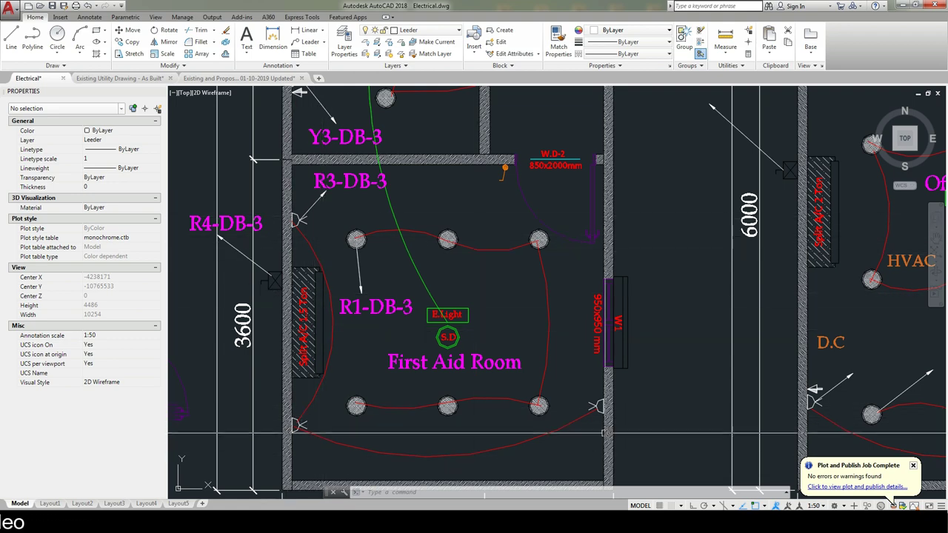
{"action": "left_click_drag", "start_coordinate": [347, 342], "coordinate": [376, 351]}
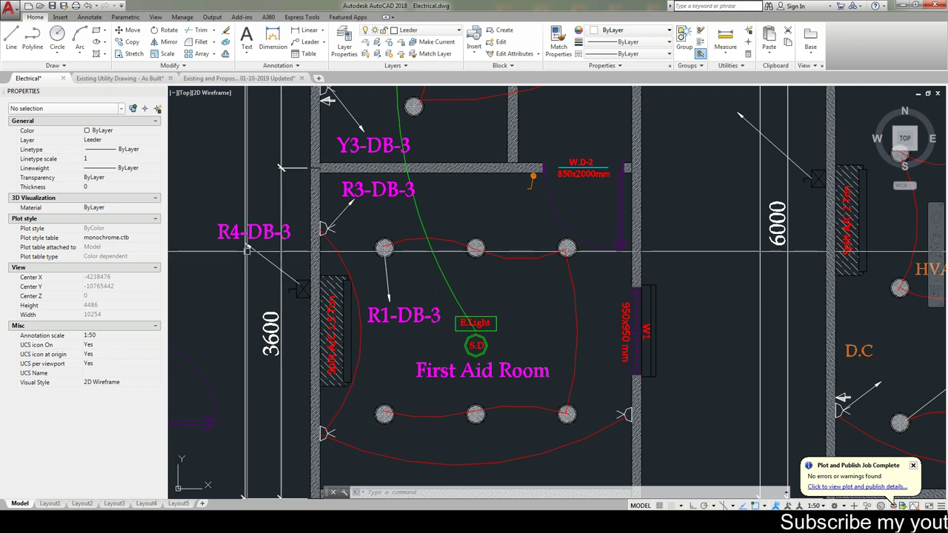
{"action": "scroll", "coordinate": [295, 280], "scroll_direction": "down", "scroll_amount": 1}
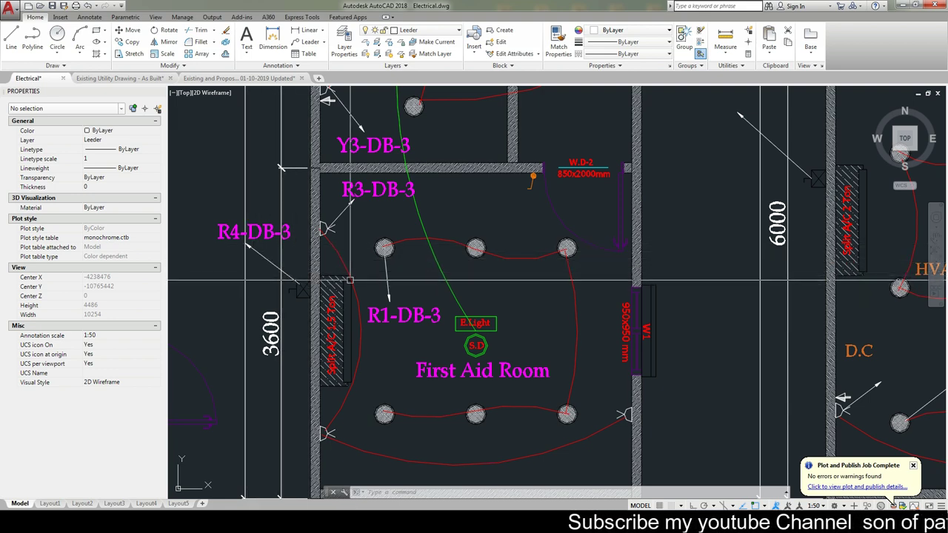
{"action": "scroll", "coordinate": [311, 289], "scroll_direction": "down", "scroll_amount": 2}
{"action": "scroll", "coordinate": [355, 311], "scroll_direction": "down", "scroll_amount": 2}
{"action": "left_click_drag", "start_coordinate": [378, 305], "coordinate": [384, 326]}
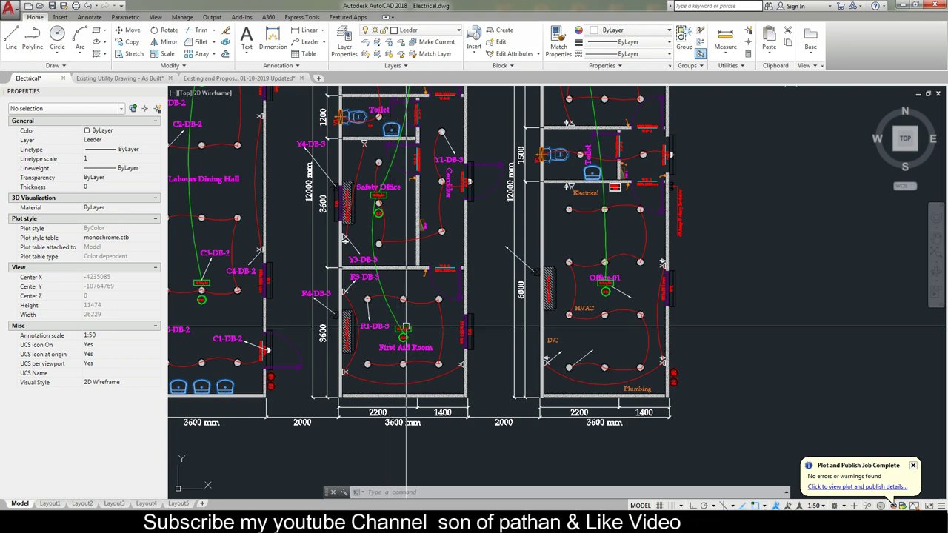
{"action": "scroll", "coordinate": [413, 324], "scroll_direction": "up", "scroll_amount": 1}
{"action": "scroll", "coordinate": [412, 321], "scroll_direction": "up", "scroll_amount": 1}
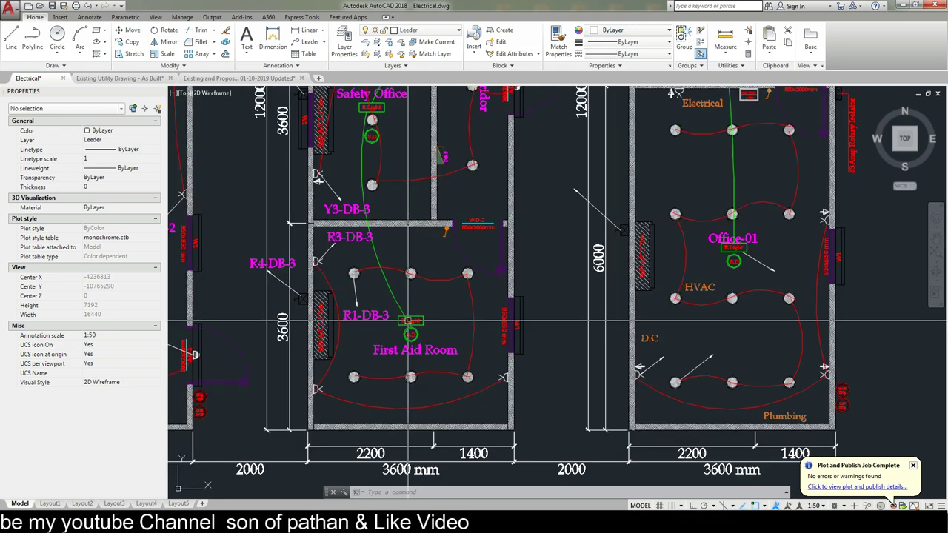
{"action": "mouse_move", "coordinate": [413, 320]}
{"action": "left_mouse_down"}
{"action": "mouse_move", "coordinate": [431, 317]}
{"action": "mouse_move", "coordinate": [412, 340]}
{"action": "left_mouse_up"}
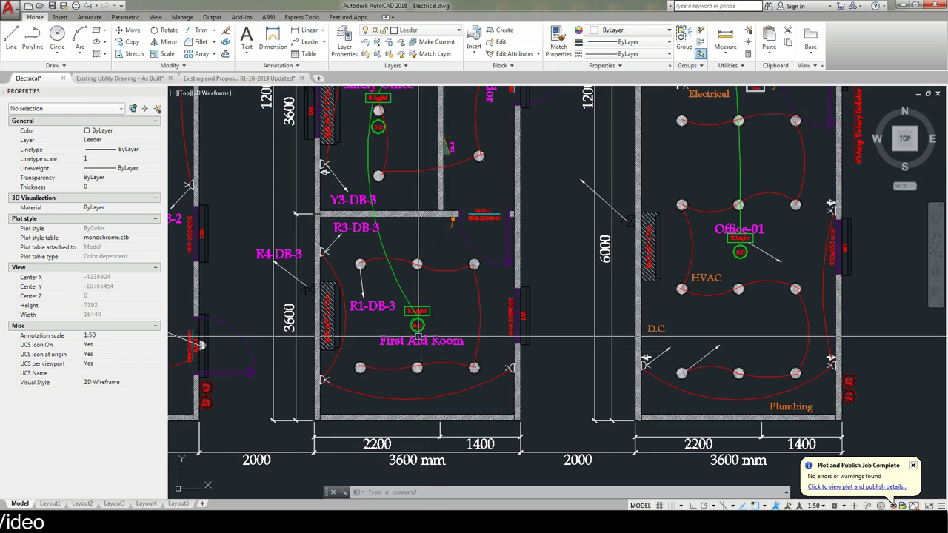
{"action": "left_click_drag", "start_coordinate": [456, 326], "coordinate": [443, 323]}
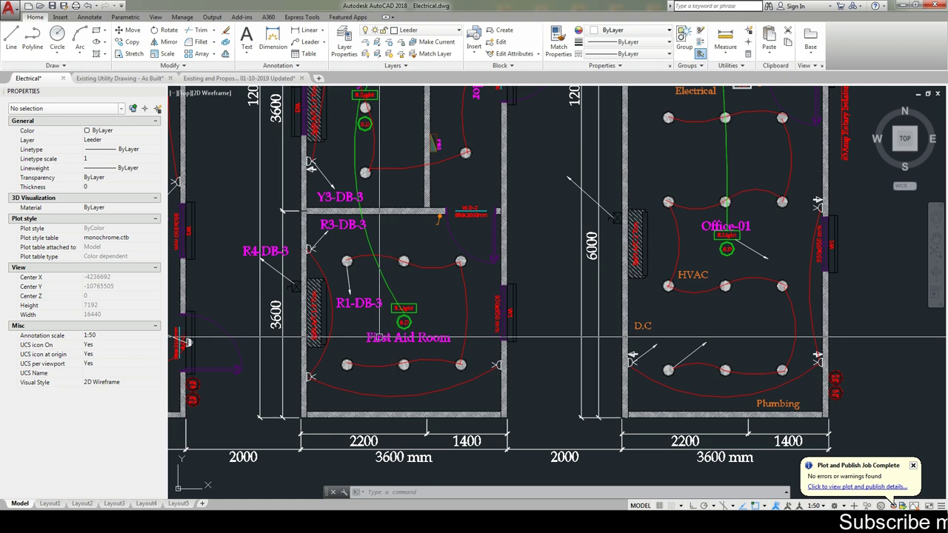
{"action": "scroll", "coordinate": [348, 319], "scroll_direction": "up", "scroll_amount": 2}
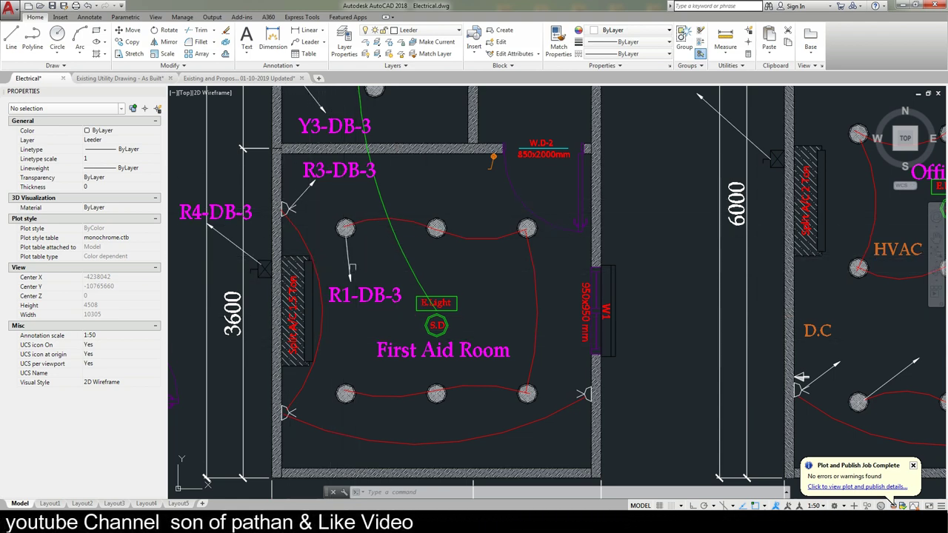
{"action": "mouse_move", "coordinate": [440, 304]}
{"action": "left_mouse_down"}
{"action": "mouse_move", "coordinate": [429, 295]}
{"action": "mouse_move", "coordinate": [423, 306]}
{"action": "left_mouse_up"}
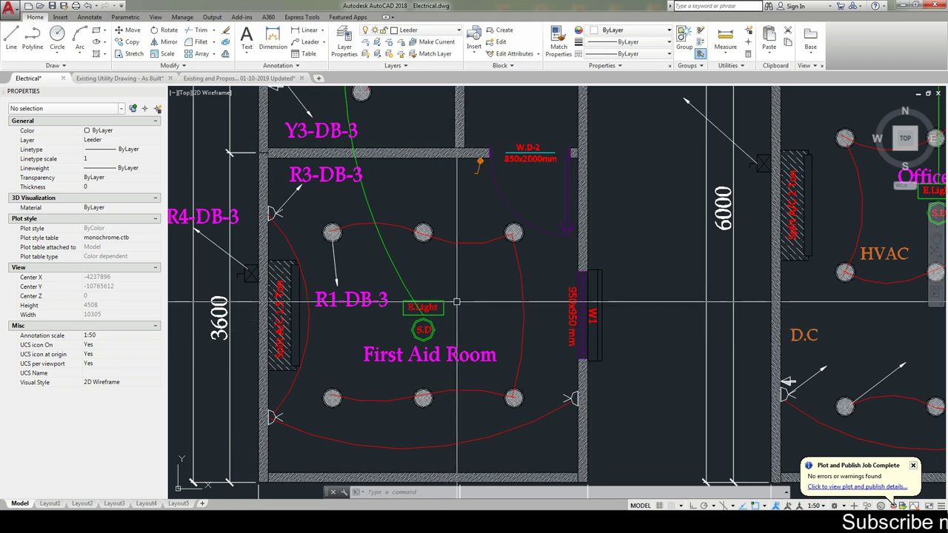
{"action": "left_click_drag", "start_coordinate": [457, 302], "coordinate": [453, 326]}
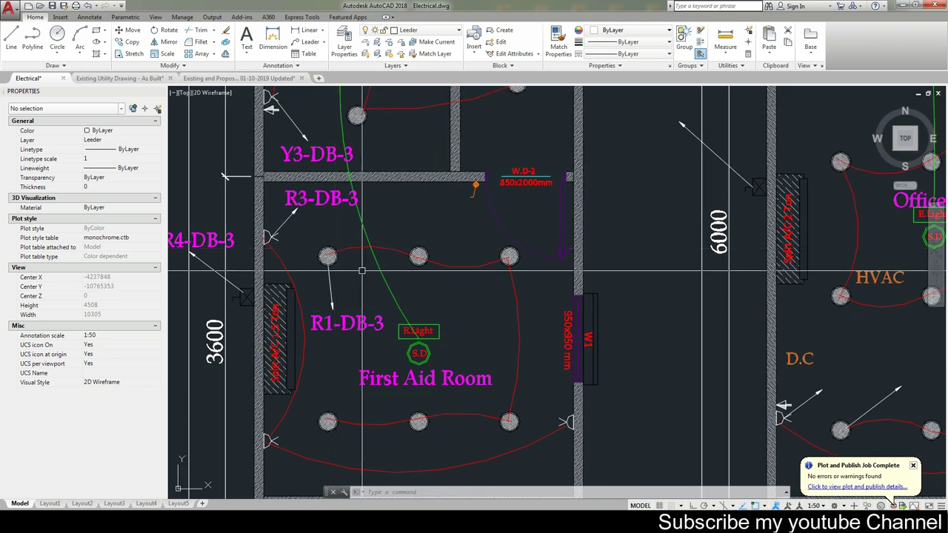
{"action": "scroll", "coordinate": [362, 271], "scroll_direction": "down", "scroll_amount": 2}
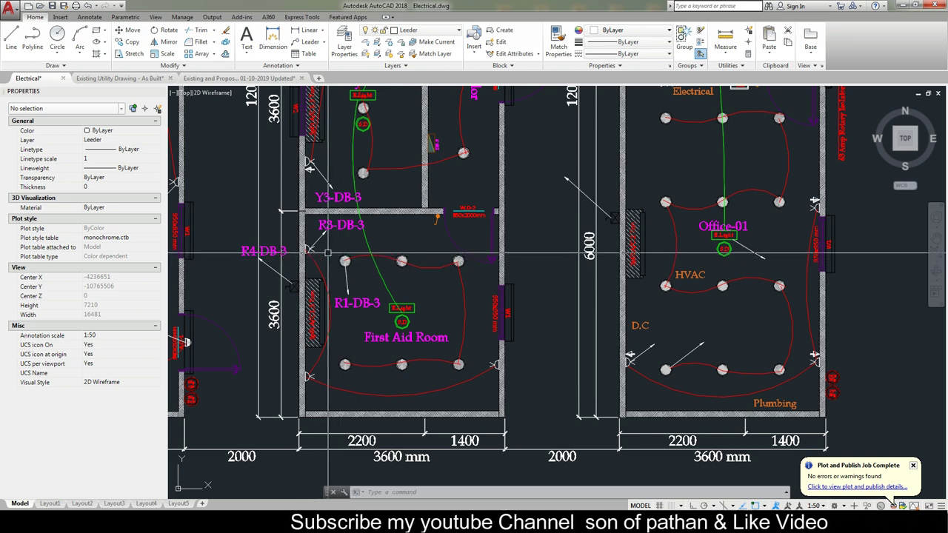
Move up to the Safety Office, Corridor and Toilet to read the Y1, Y3 and Y4-DB-3 labels
{"action": "left_click_drag", "start_coordinate": [328, 252], "coordinate": [316, 369]}
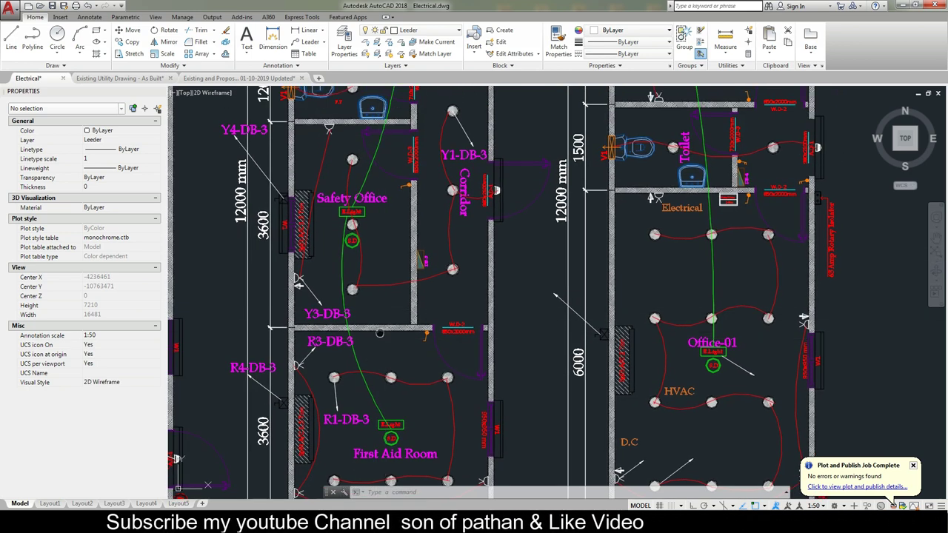
{"action": "left_click_drag", "start_coordinate": [380, 334], "coordinate": [432, 394]}
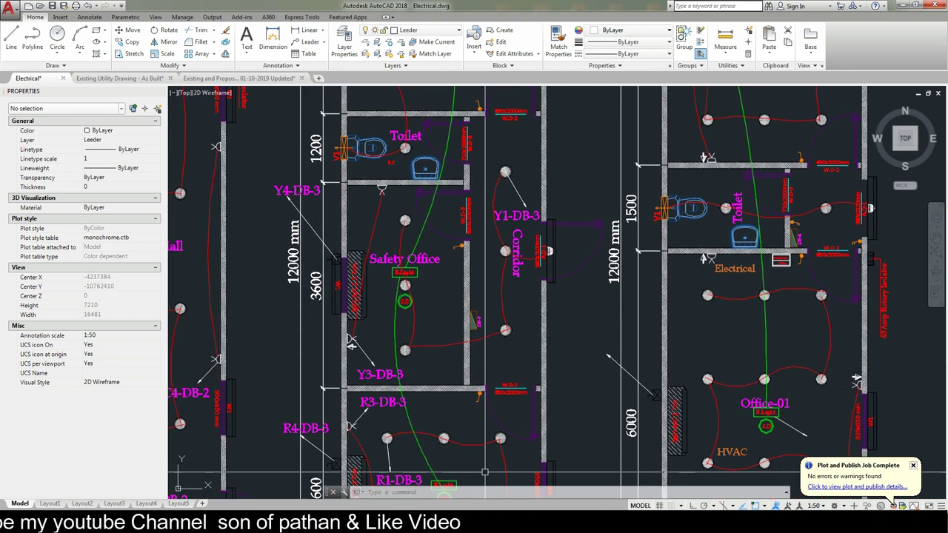
{"action": "left_click_drag", "start_coordinate": [427, 453], "coordinate": [416, 490]}
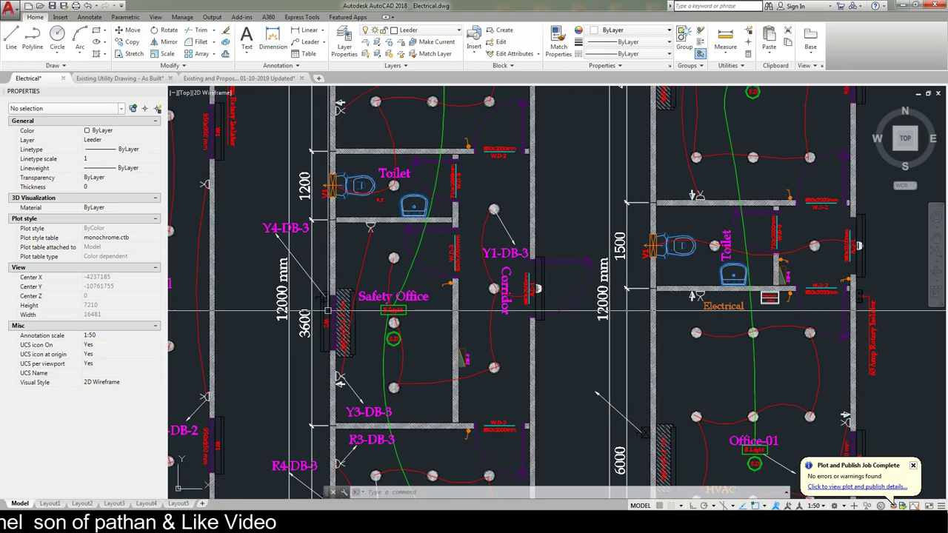
{"action": "scroll", "coordinate": [471, 301], "scroll_direction": "up", "scroll_amount": 4}
{"action": "scroll", "coordinate": [481, 281], "scroll_direction": "up", "scroll_amount": 2}
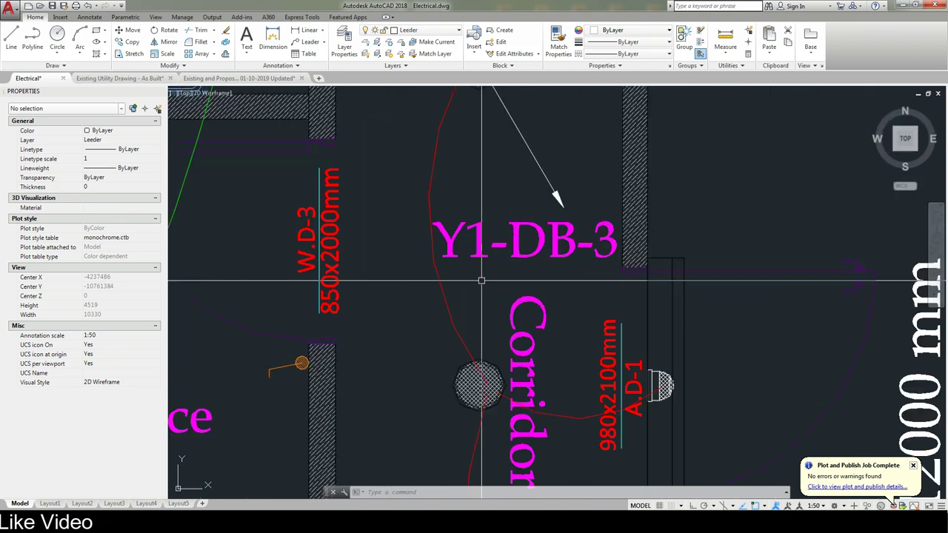
{"action": "scroll", "coordinate": [529, 266], "scroll_direction": "down", "scroll_amount": 3}
{"action": "scroll", "coordinate": [503, 252], "scroll_direction": "down", "scroll_amount": 2}
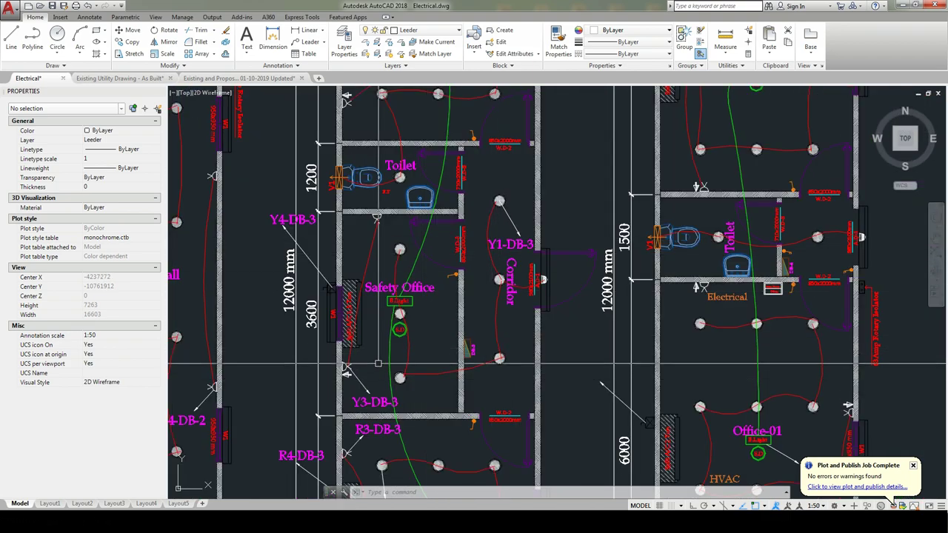
{"action": "scroll", "coordinate": [378, 363], "scroll_direction": "up", "scroll_amount": 4}
{"action": "scroll", "coordinate": [351, 371], "scroll_direction": "down", "scroll_amount": 2}
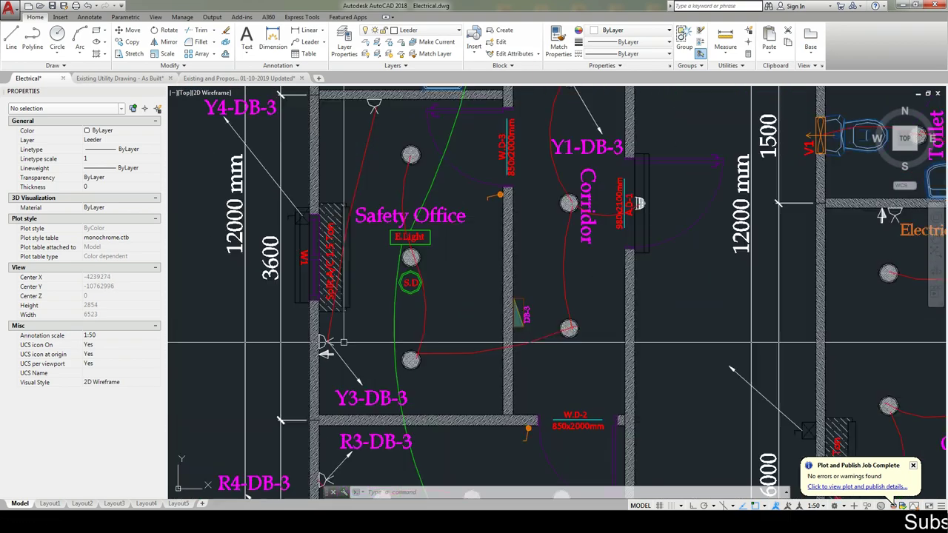
{"action": "left_click_drag", "start_coordinate": [362, 154], "coordinate": [362, 211]}
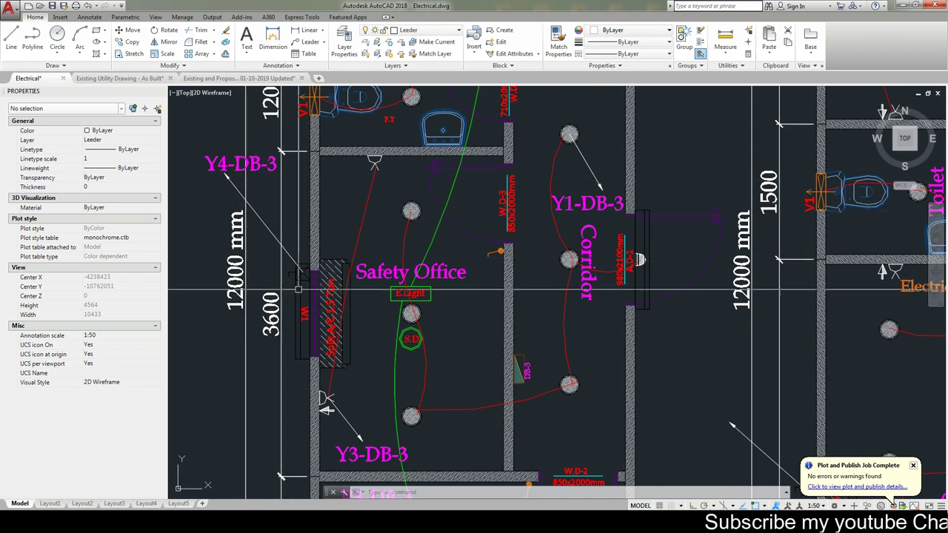
Inspect the H.R Office and MEP P.M Office circuits in the plan
{"action": "left_click_drag", "start_coordinate": [371, 311], "coordinate": [370, 422]}
{"action": "scroll", "coordinate": [370, 378], "scroll_direction": "down", "scroll_amount": 2}
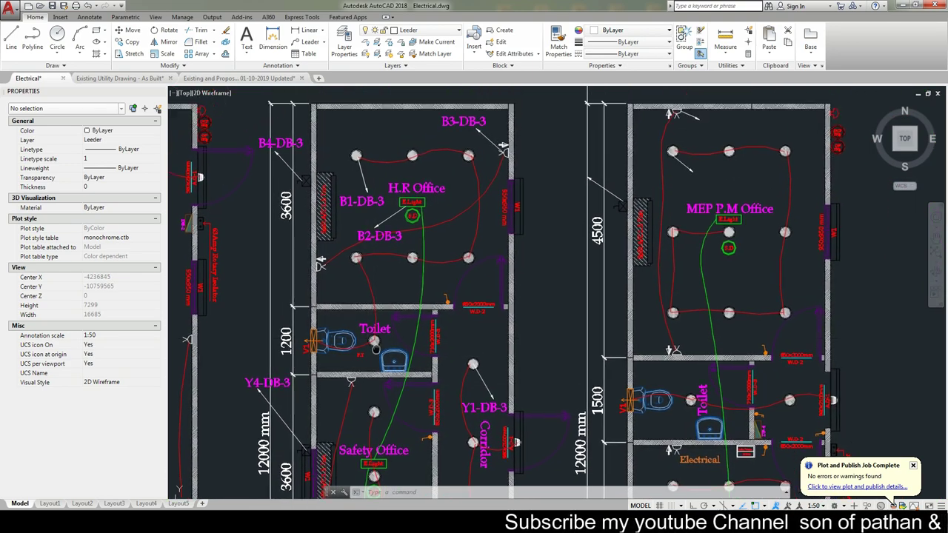
{"action": "scroll", "coordinate": [370, 422], "scroll_direction": "down", "scroll_amount": 3}
{"action": "scroll", "coordinate": [400, 224], "scroll_direction": "up", "scroll_amount": 5}
{"action": "left_click_drag", "start_coordinate": [400, 224], "coordinate": [404, 268]}
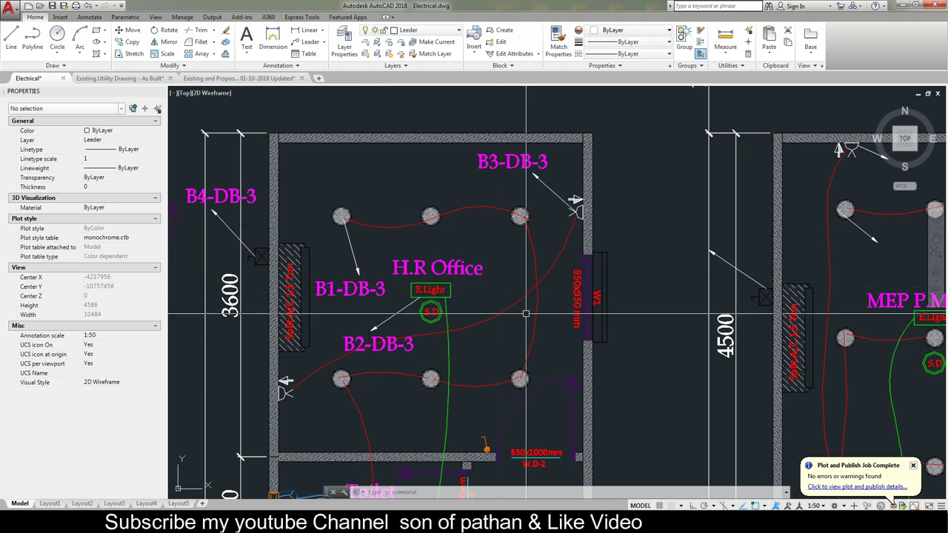
{"action": "scroll", "coordinate": [445, 330], "scroll_direction": "down", "scroll_amount": 2}
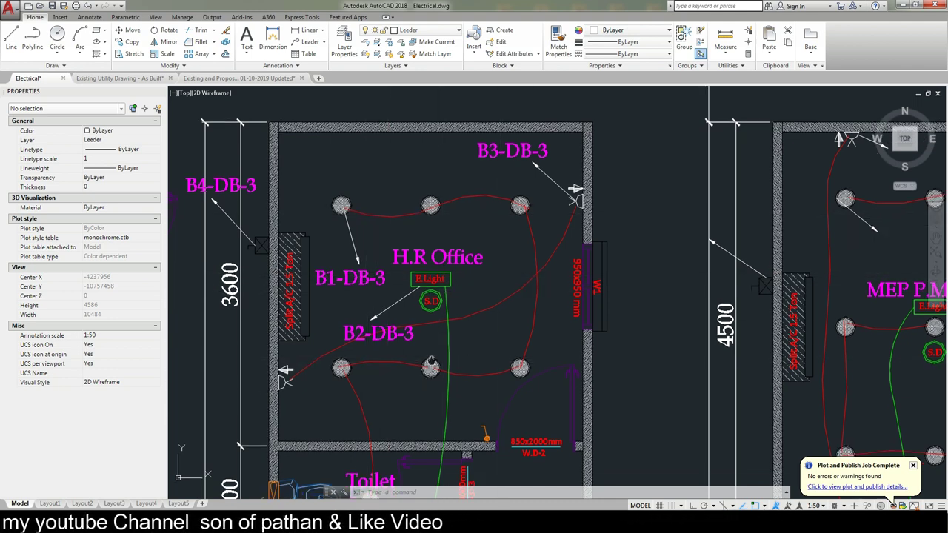
{"action": "scroll", "coordinate": [392, 363], "scroll_direction": "up", "scroll_amount": 1}
{"action": "scroll", "coordinate": [378, 378], "scroll_direction": "up", "scroll_amount": 1}
{"action": "left_click_drag", "start_coordinate": [379, 378], "coordinate": [379, 399]}
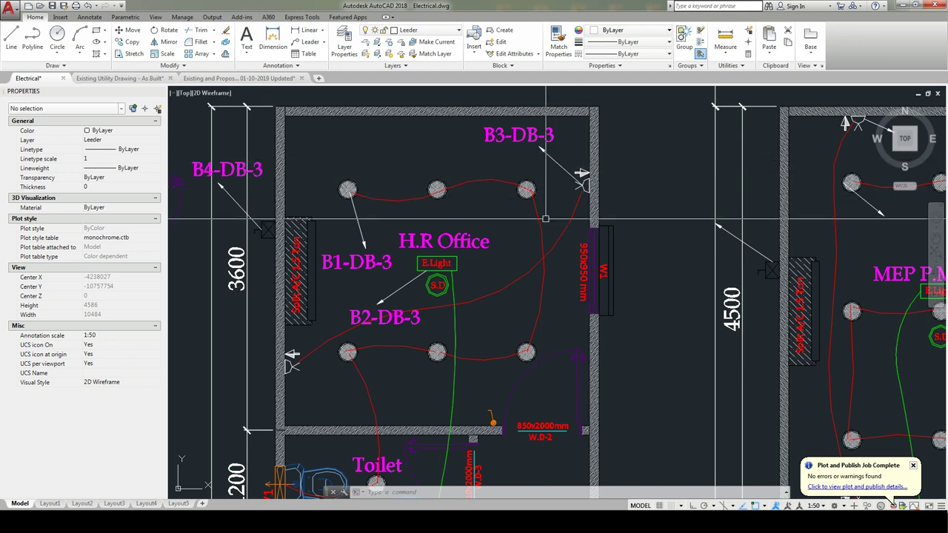
Switch from AutoCAD to the Excel Load Schedule workbook
{"action": "left_click_drag", "start_coordinate": [371, 310], "coordinate": [417, 300]}
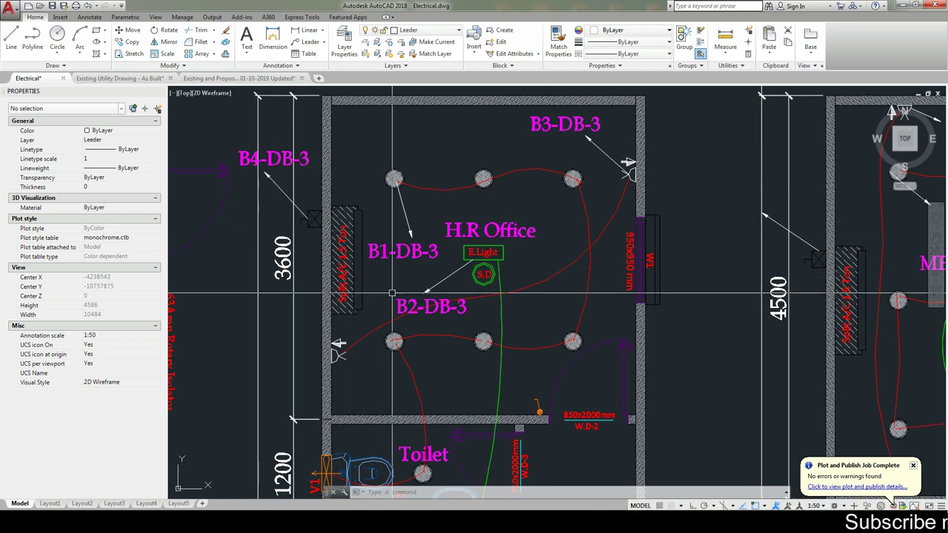
{"action": "scroll", "coordinate": [392, 293], "scroll_direction": "down", "scroll_amount": 2}
{"action": "scroll", "coordinate": [387, 360], "scroll_direction": "down", "scroll_amount": 2}
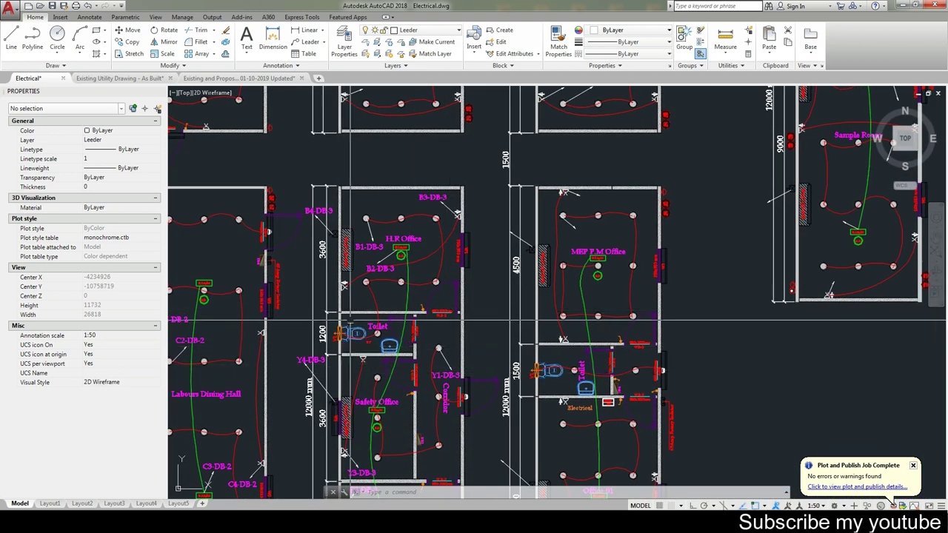
{"action": "left_click_drag", "start_coordinate": [383, 481], "coordinate": [420, 364]}
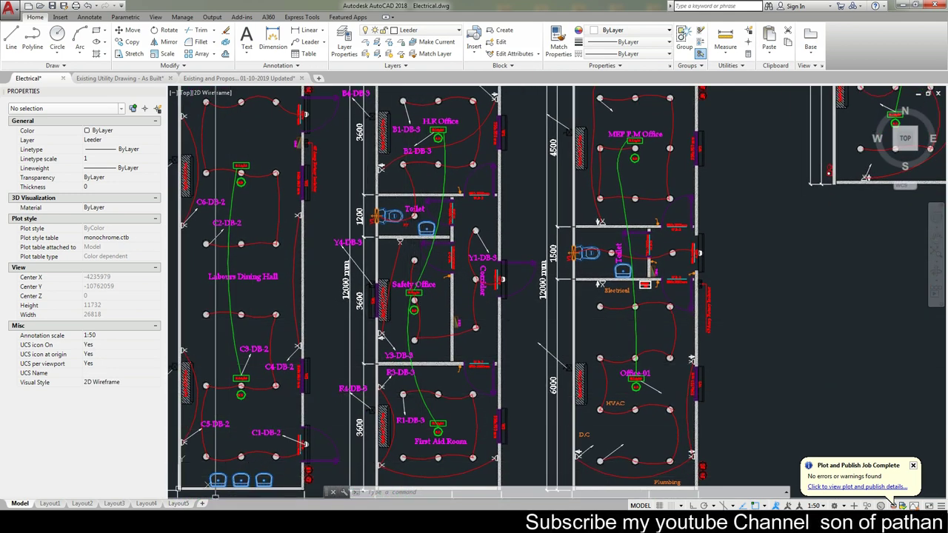
{"action": "left_click", "coordinate": [166, 523]}
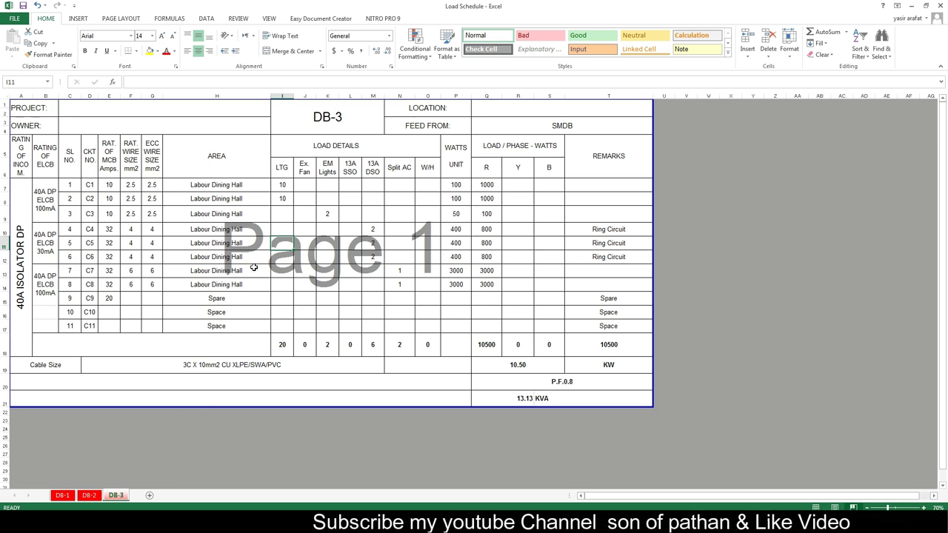
Clear the old area, load and remarks entries, then enter circuit numbers R1, Y1, B1
{"action": "left_click_drag", "start_coordinate": [213, 186], "coordinate": [585, 326]}
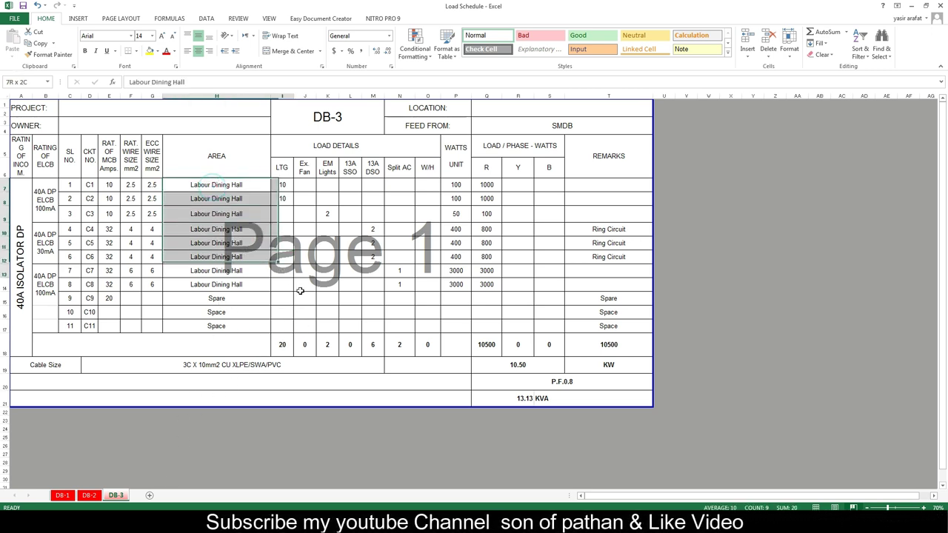
{"action": "key", "text": "Delete"}
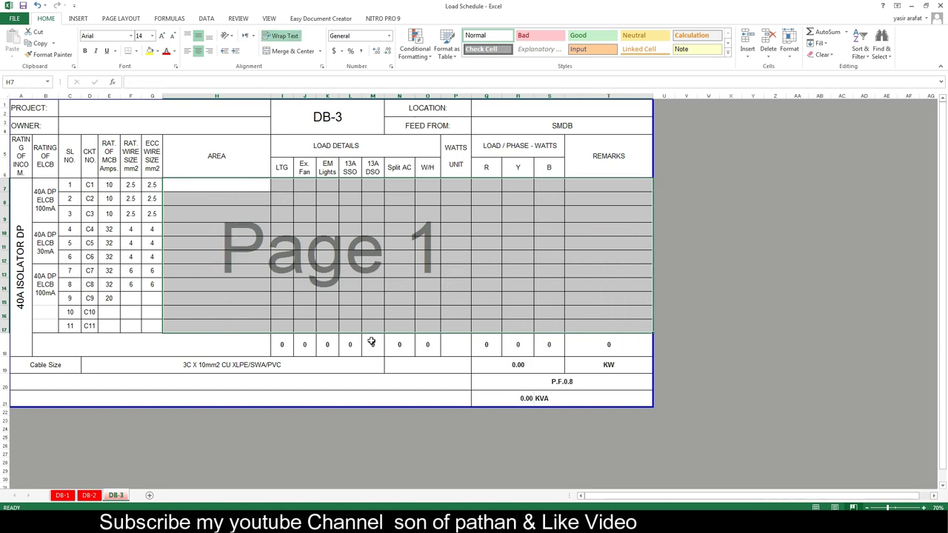
{"action": "left_click", "coordinate": [89, 186]}
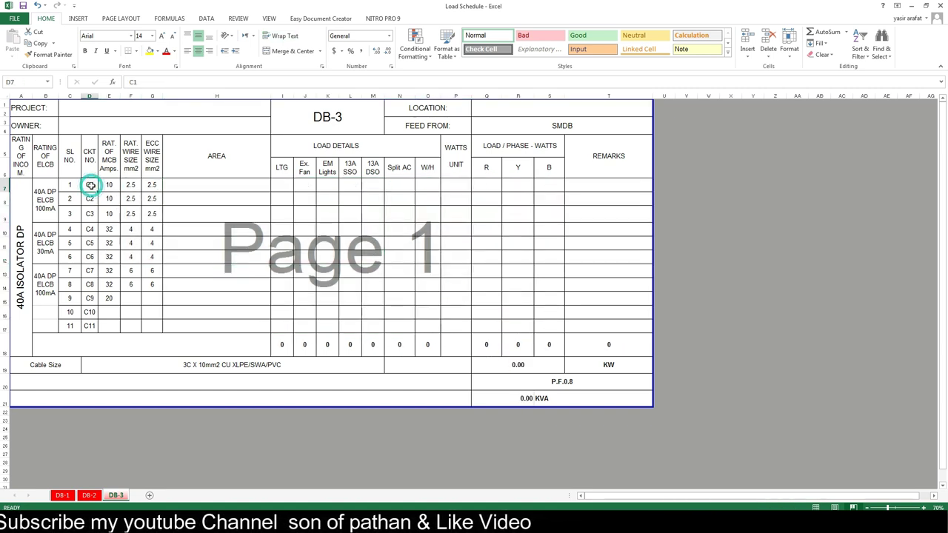
{"action": "type", "text": "R"}
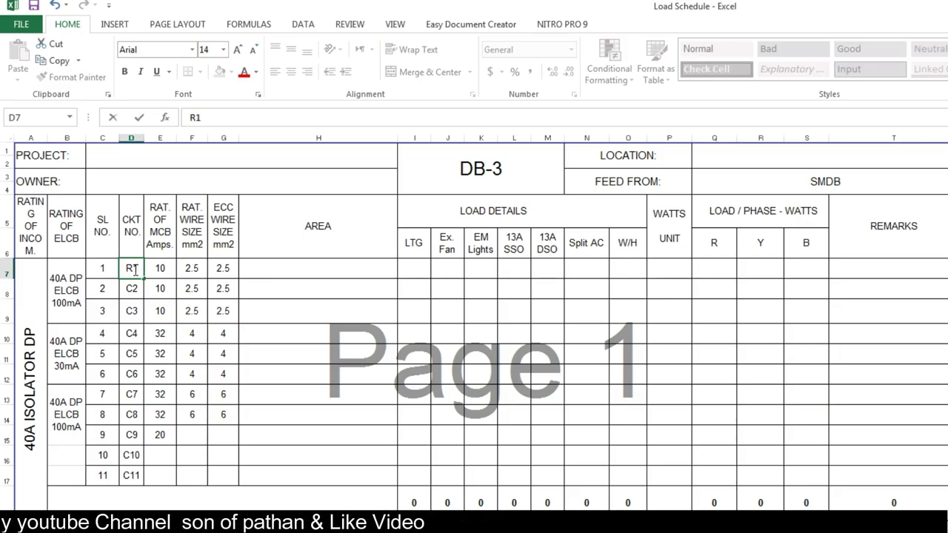
{"action": "key", "text": "Return"}
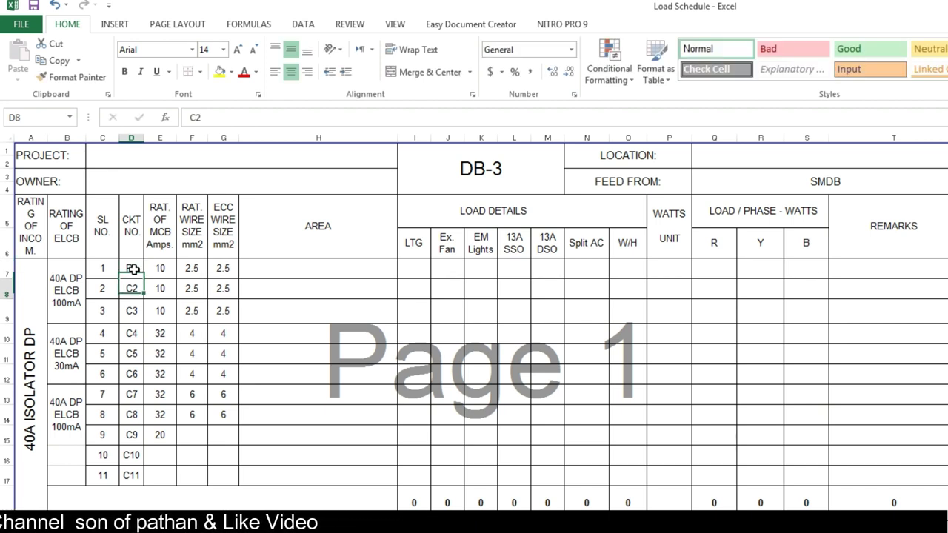
{"action": "type", "text": "Y1"}
{"action": "key", "text": "Return"}
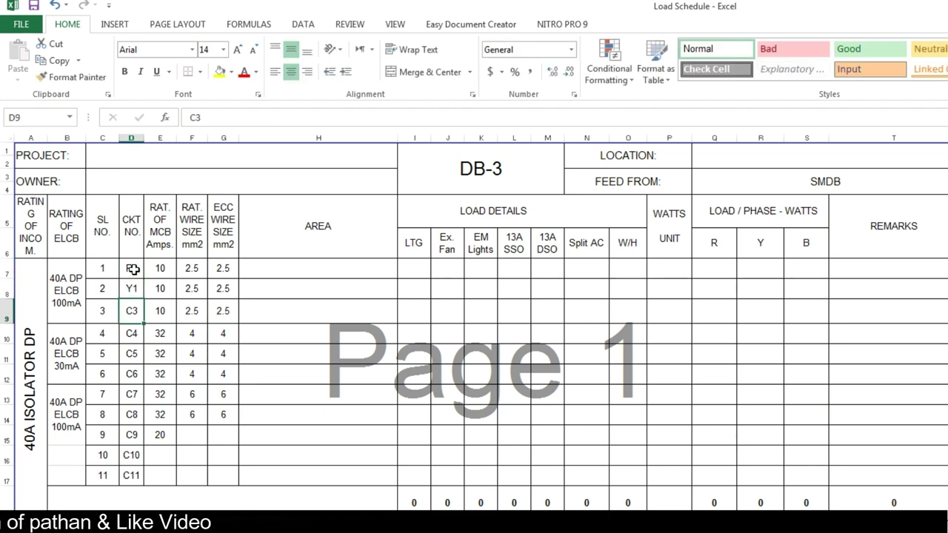
{"action": "type", "text": "B1"}
{"action": "key", "text": "ctrl+Return"}
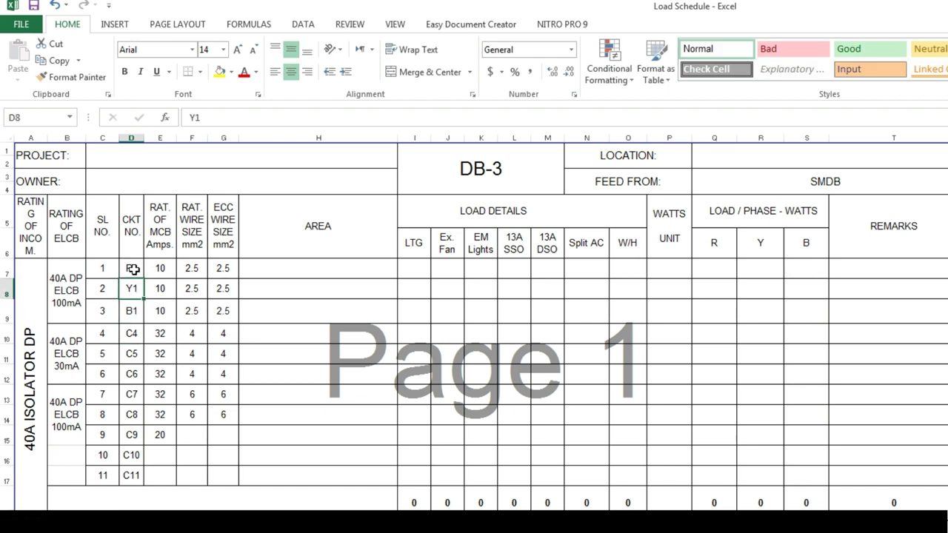
Enter R2, Y2, B2 and continue the R, Y, B circuit numbering down to D17
{"action": "type", "text": "R2"}
{"action": "key", "text": "Return"}
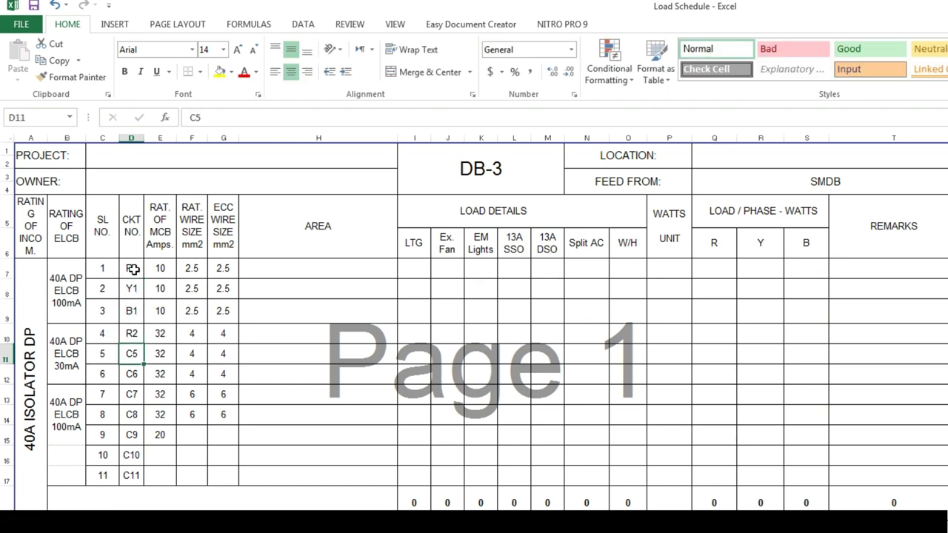
{"action": "type", "text": "Y2"}
{"action": "key", "text": "Return"}
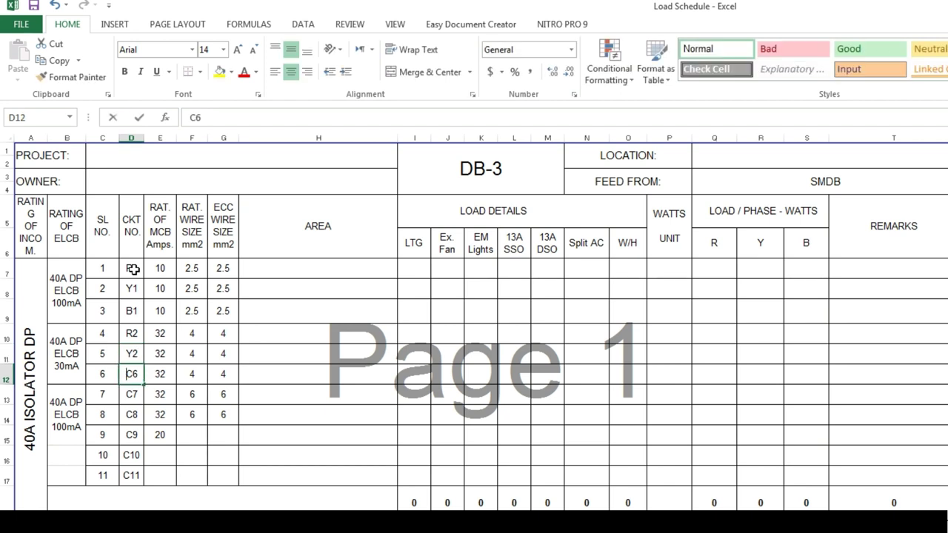
{"action": "type", "text": "B2"}
{"action": "key", "text": "ctrl+Return"}
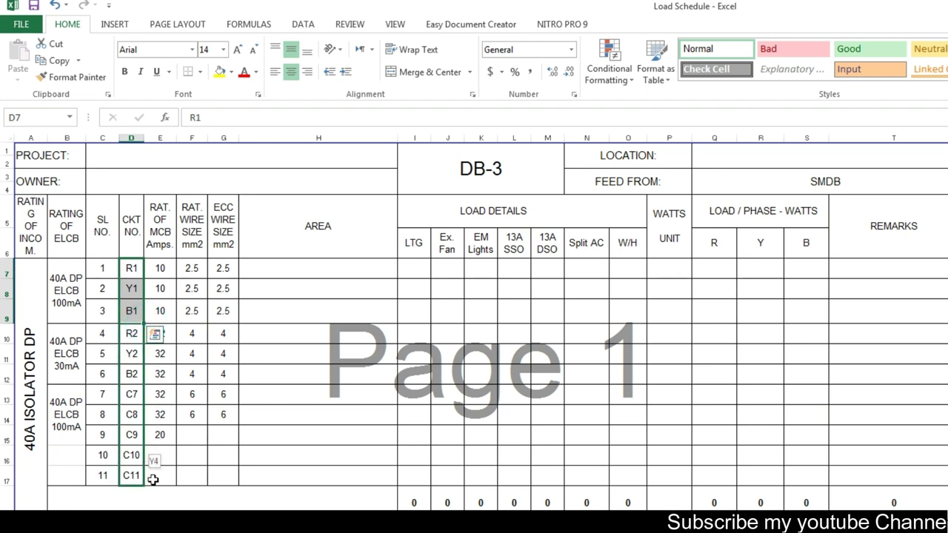
{"action": "left_click_drag", "start_coordinate": [153, 480], "coordinate": [153, 481]}
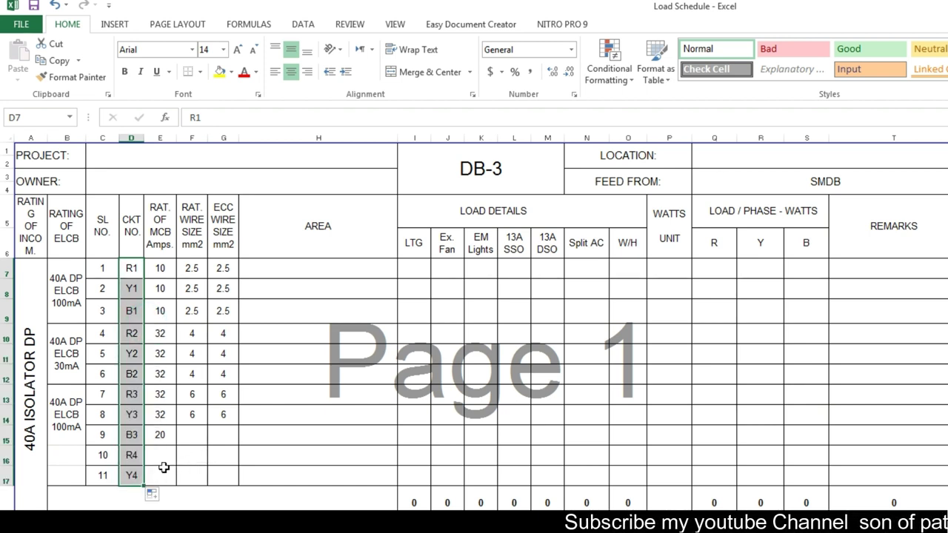
Insert two blank circuit rows at rows 17 and 16
{"action": "left_click", "coordinate": [6, 477]}
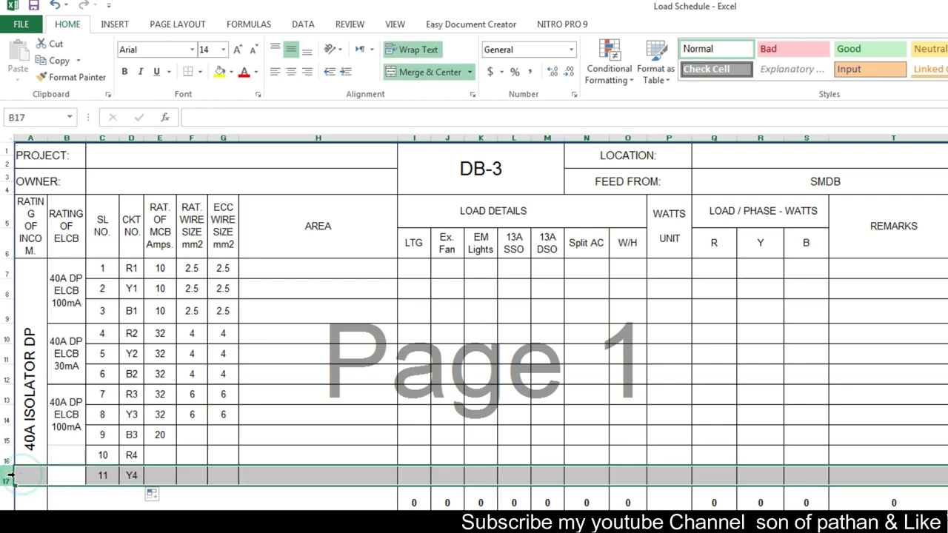
{"action": "key", "text": "ctrl+shift+plus"}
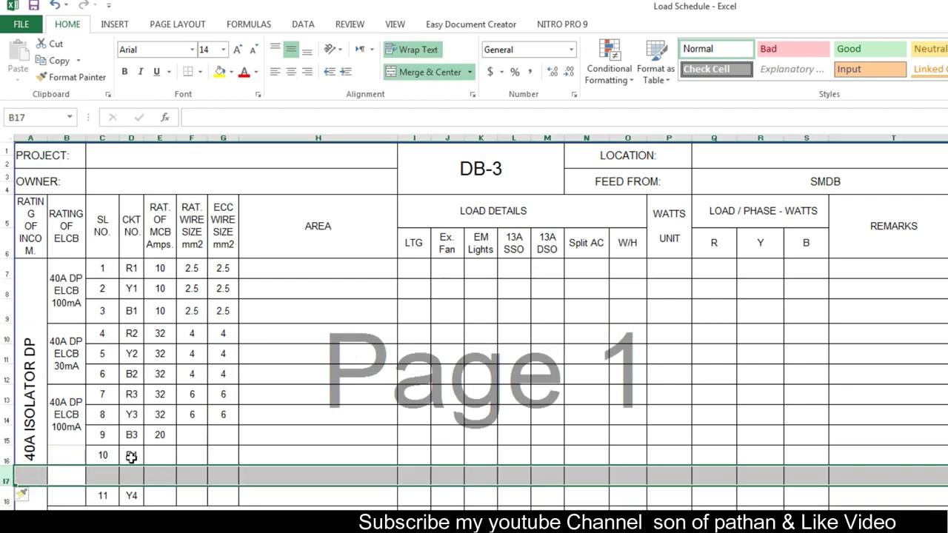
{"action": "left_click_drag", "start_coordinate": [133, 396], "coordinate": [141, 502]}
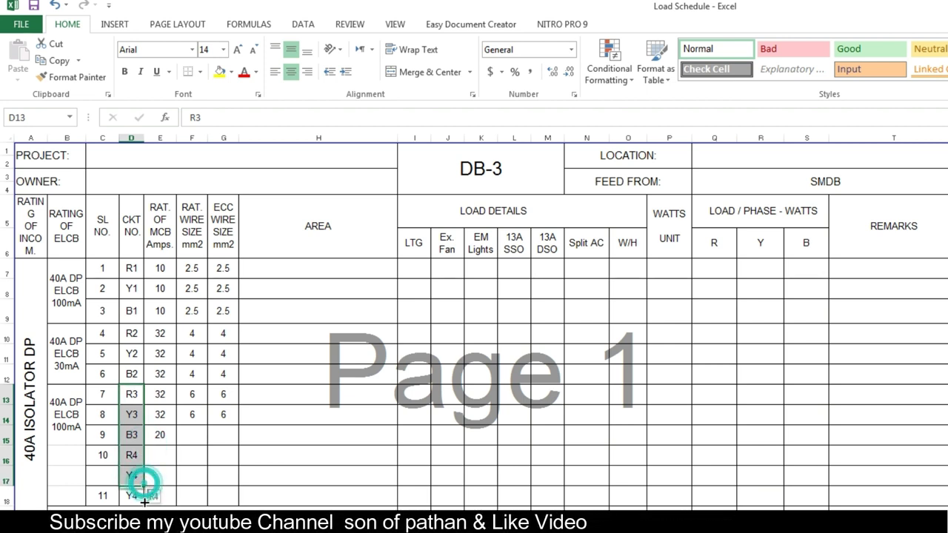
{"action": "left_click", "coordinate": [5, 455]}
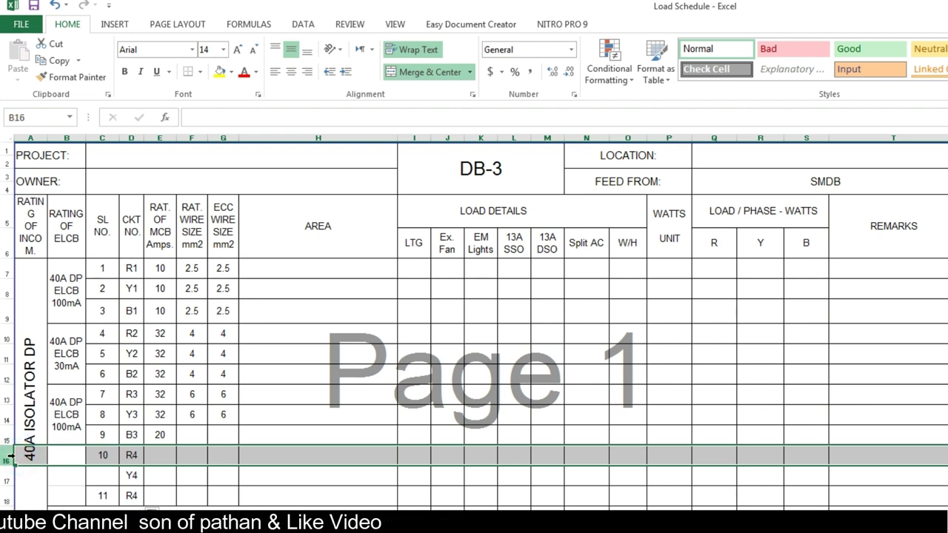
{"action": "key", "text": "ctrl+shift+plus"}
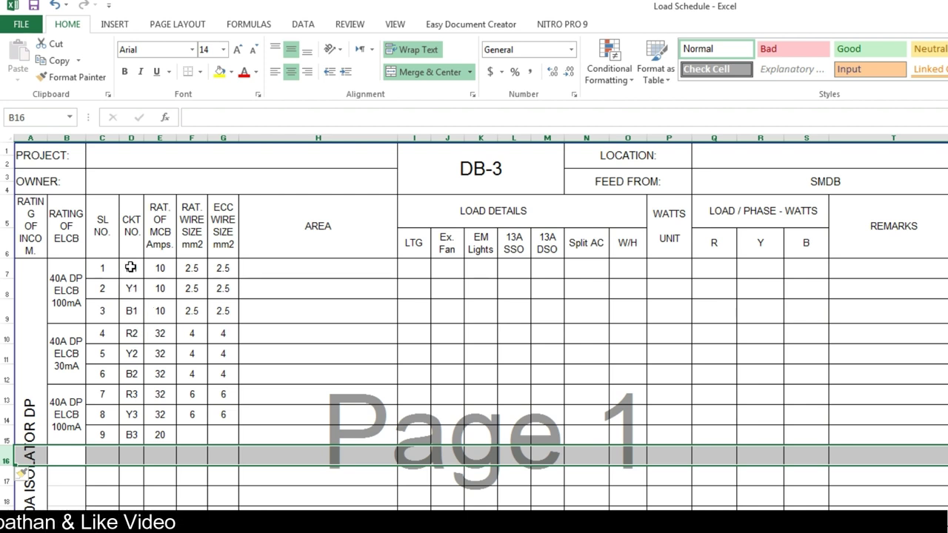
Extend circuit numbers to B4 in row 18 and serial numbers 1–12
{"action": "left_click_drag", "start_coordinate": [130, 267], "coordinate": [130, 294]}
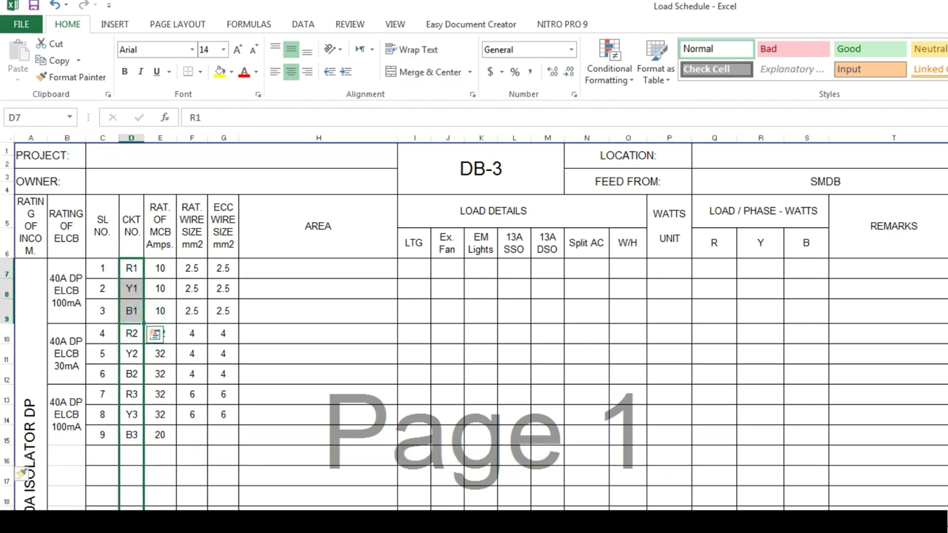
{"action": "left_click_drag", "start_coordinate": [22, 472], "coordinate": [22, 474]}
{"action": "left_click_drag", "start_coordinate": [102, 271], "coordinate": [103, 291]}
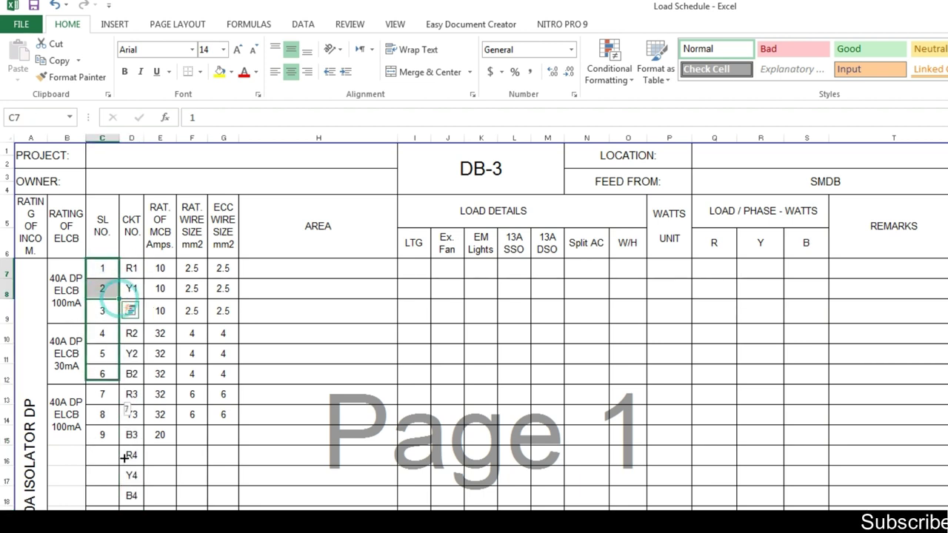
{"action": "left_click_drag", "start_coordinate": [103, 507], "coordinate": [82, 453]}
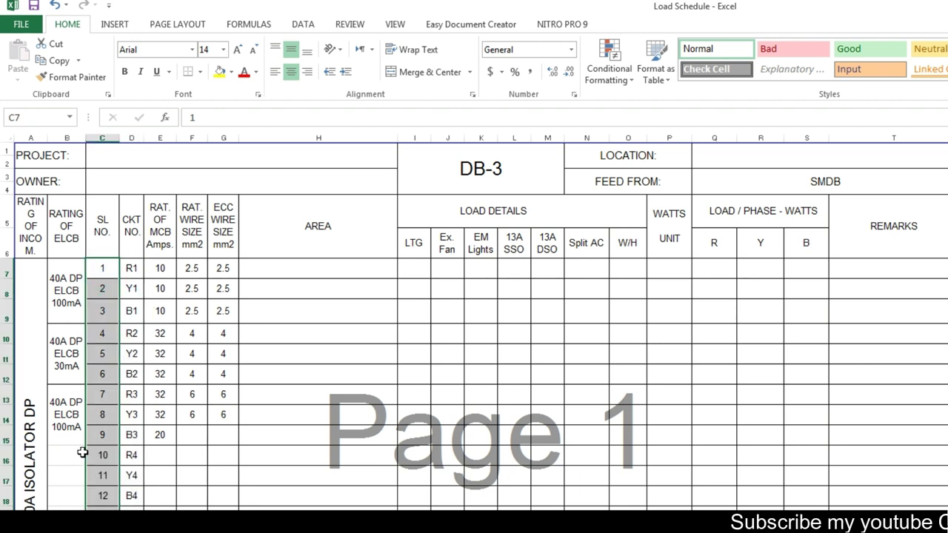
Change the incoming isolator rating to 40A ISOLATOR 4P
{"action": "left_click", "coordinate": [66, 326]}
{"action": "double_click", "coordinate": [39, 497]}
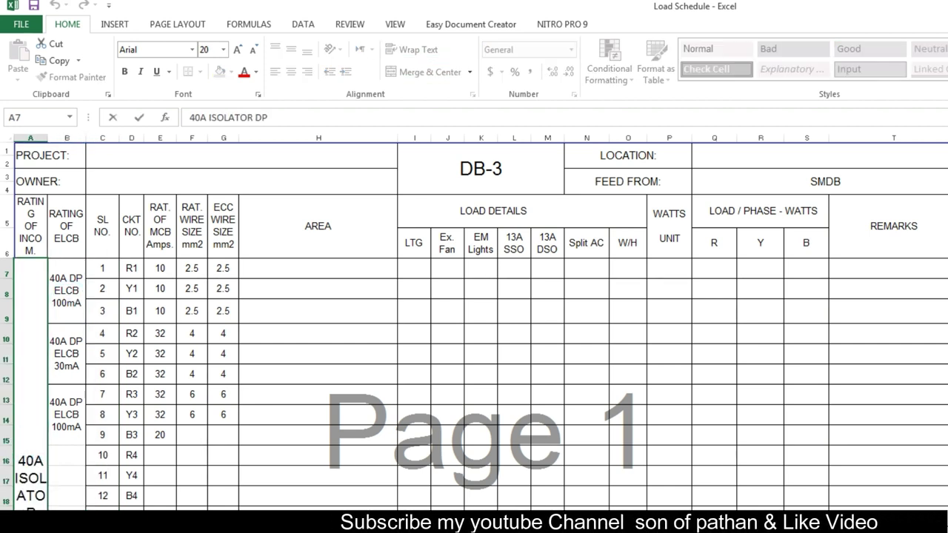
{"action": "key", "text": "BackSpace"}
{"action": "key", "text": "BackSpace"}
{"action": "type", "text": "4P"}
{"action": "left_click", "coordinate": [65, 402]}
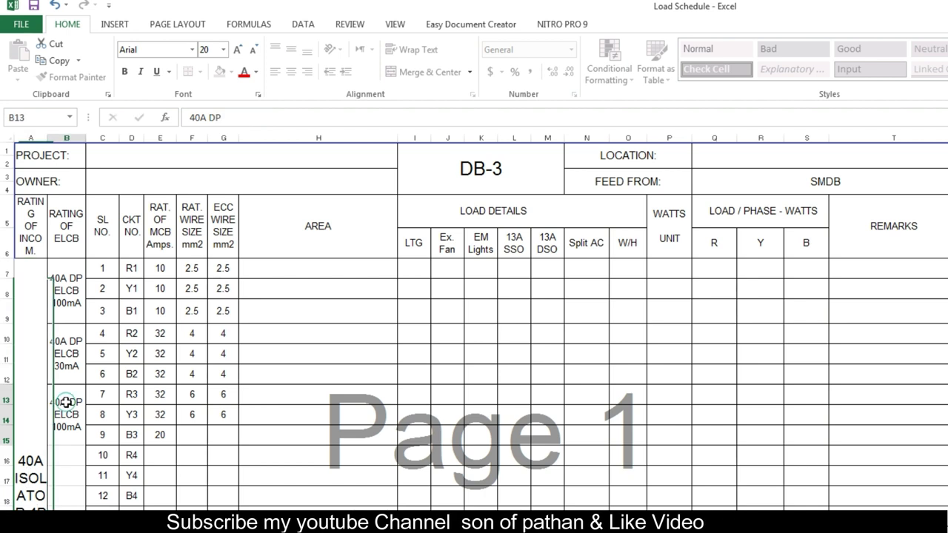
Change the first ELCB rating from 40A DP to 40A 4P
{"action": "double_click", "coordinate": [71, 281]}
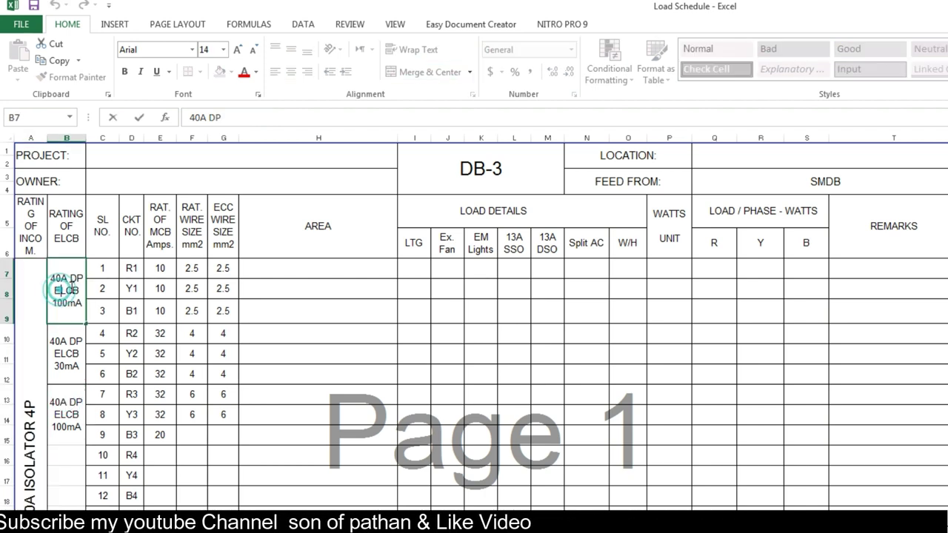
{"action": "left_click_drag", "start_coordinate": [71, 278], "coordinate": [77, 278]}
{"action": "type", "text": "4"}
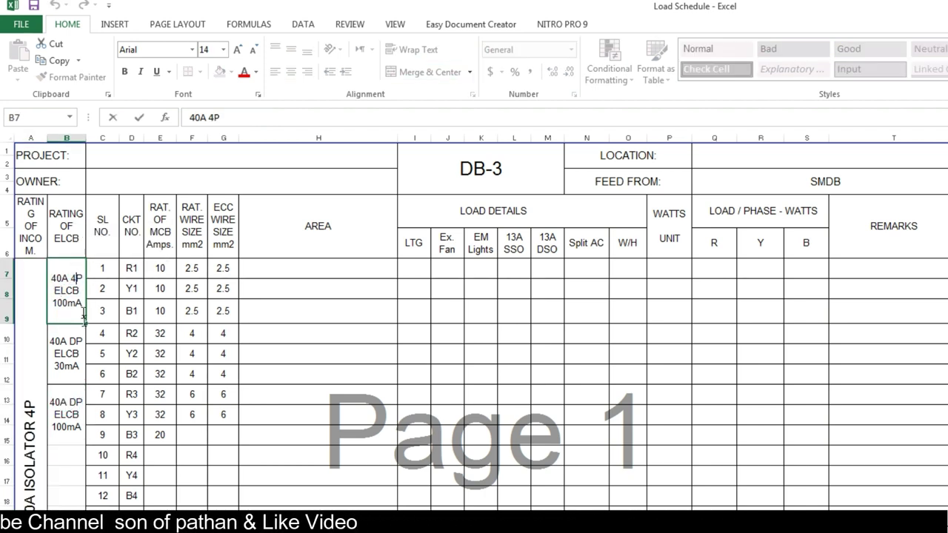
{"action": "left_click", "coordinate": [77, 343]}
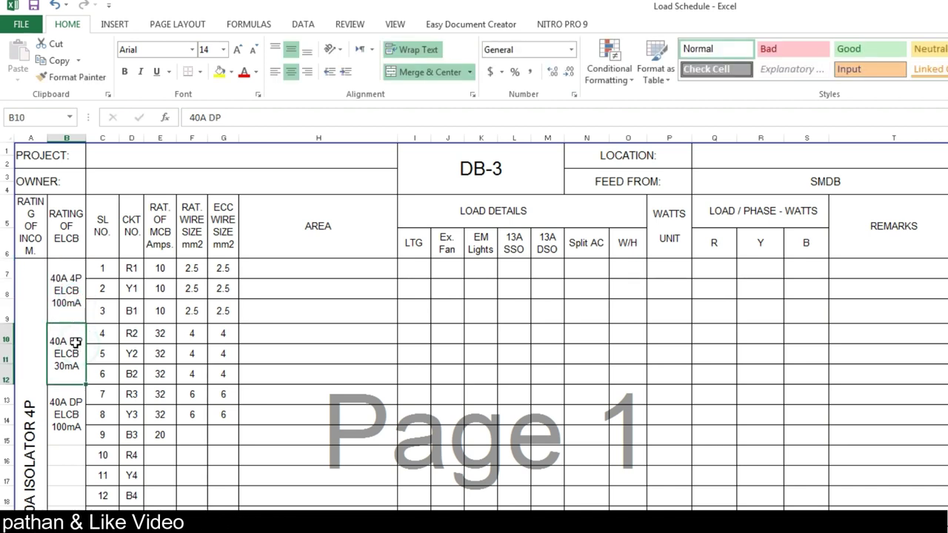
{"action": "left_click", "coordinate": [74, 301]}
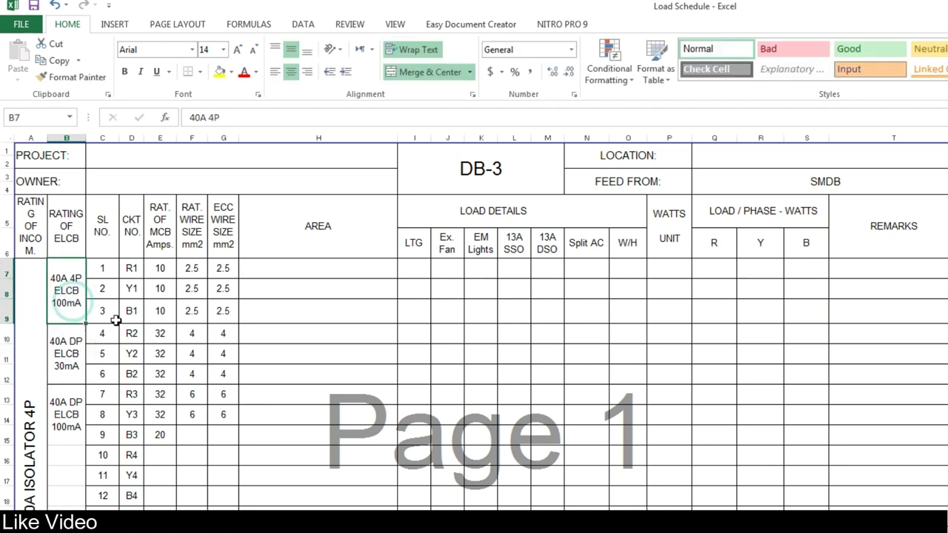
Review the 40A ISOLATOR 4P, 40A 4P ELCB and 30mA ELCB rating cells
{"action": "left_click", "coordinate": [29, 474]}
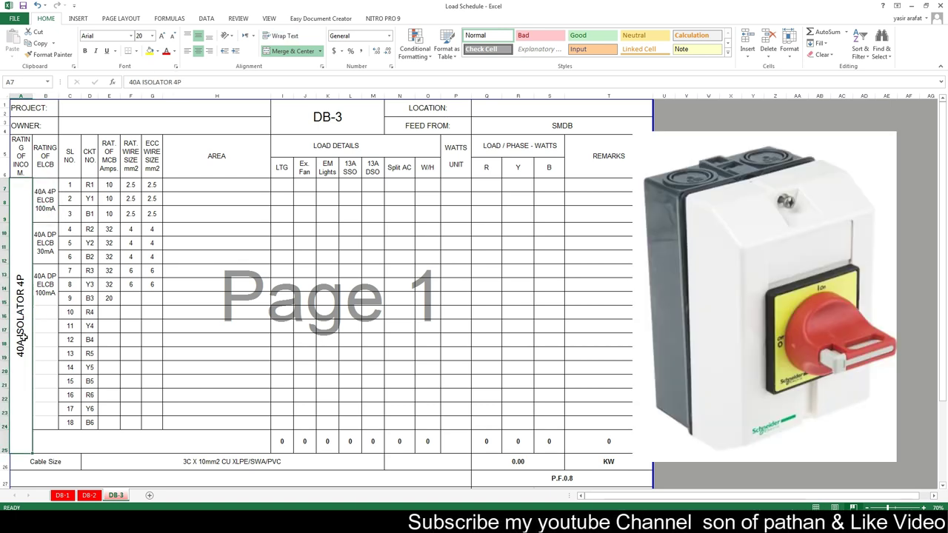
{"action": "left_click", "coordinate": [46, 197]}
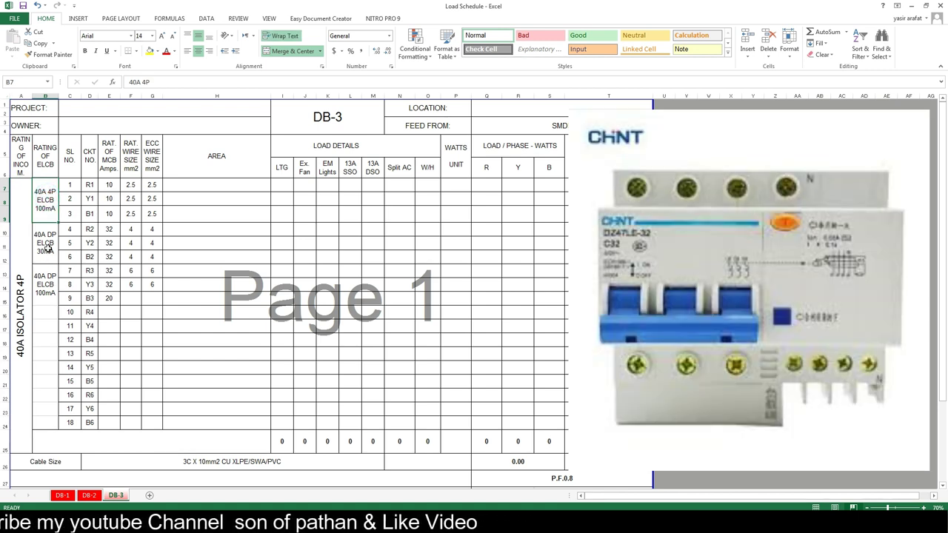
{"action": "left_click", "coordinate": [46, 249]}
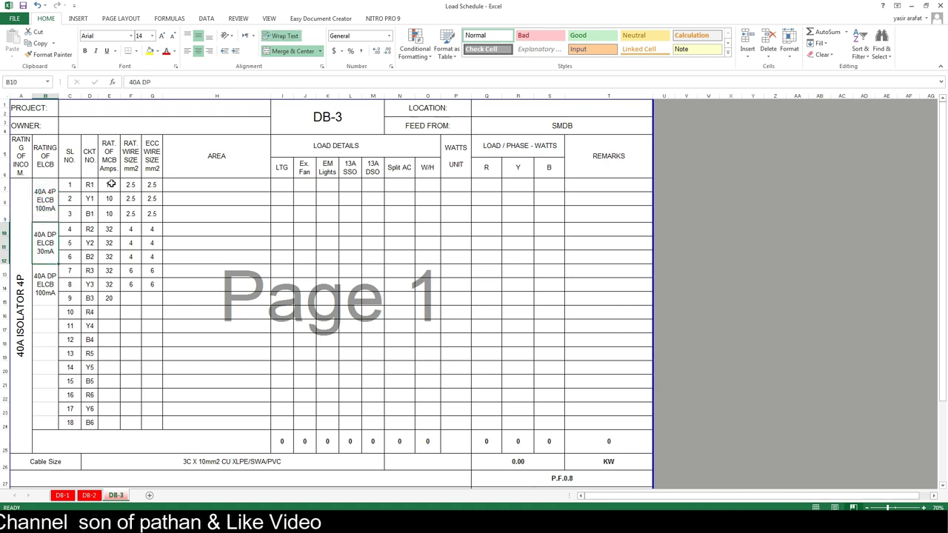
{"action": "left_click_drag", "start_coordinate": [114, 290], "coordinate": [112, 303]}
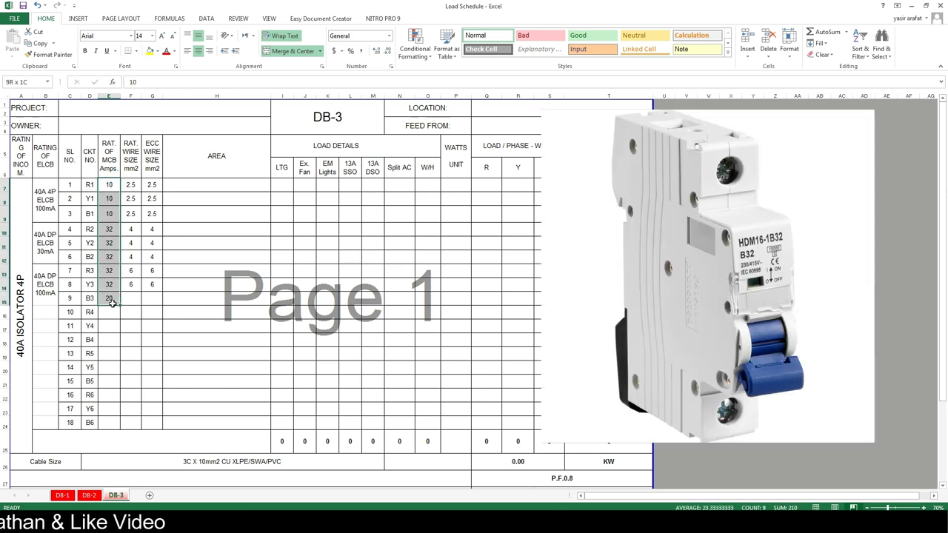
{"action": "left_click", "coordinate": [111, 183]}
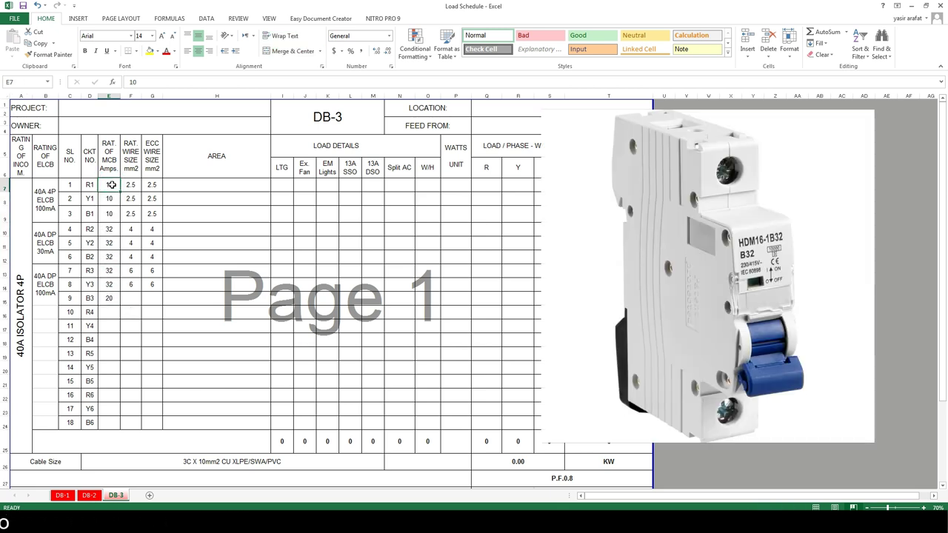
{"action": "left_click_drag", "start_coordinate": [111, 222], "coordinate": [111, 284]}
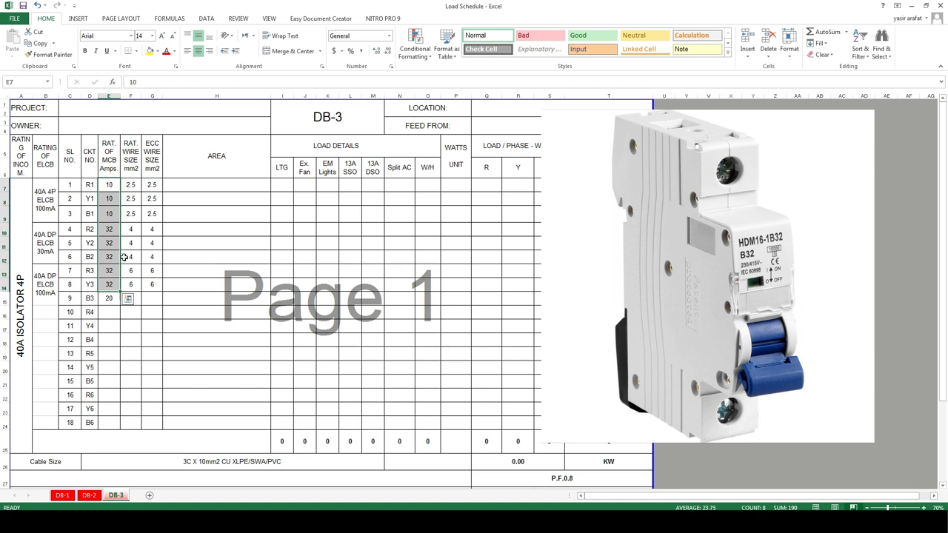
{"action": "left_click", "coordinate": [131, 185]}
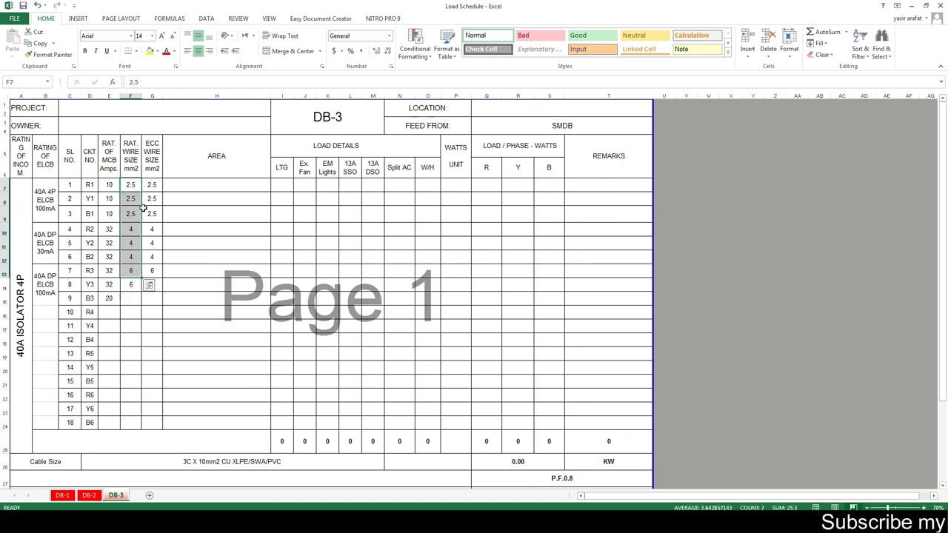
{"action": "left_click", "coordinate": [151, 185]}
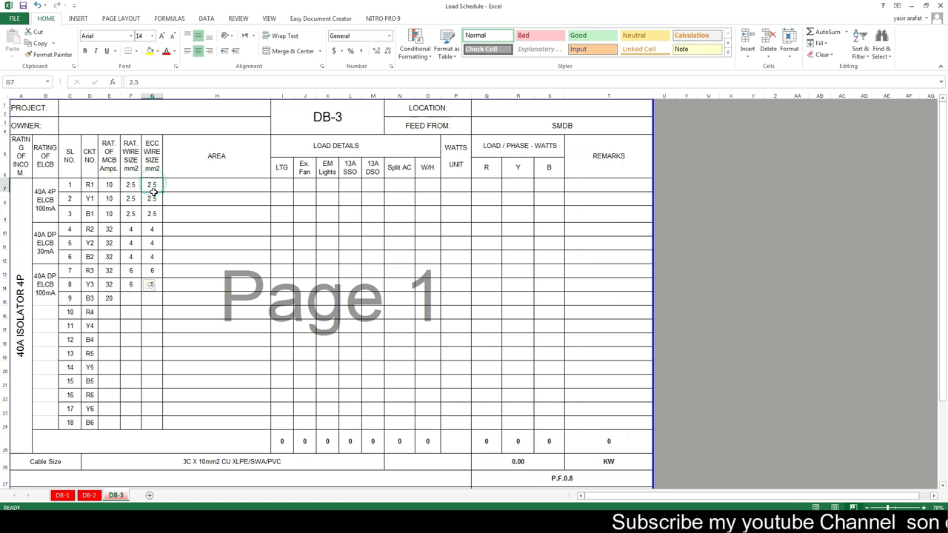
{"action": "left_click_drag", "start_coordinate": [131, 185], "coordinate": [130, 278]}
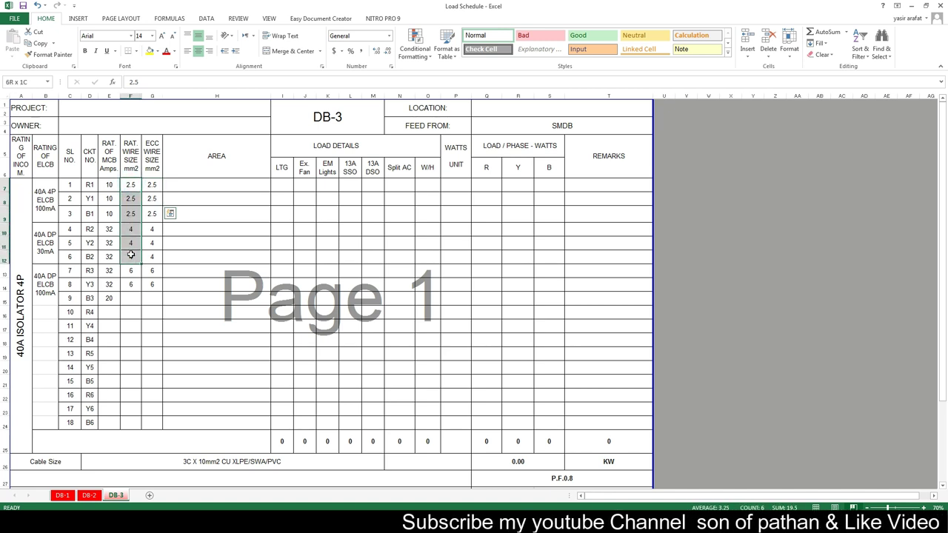
{"action": "left_click_drag", "start_coordinate": [152, 185], "coordinate": [152, 284]}
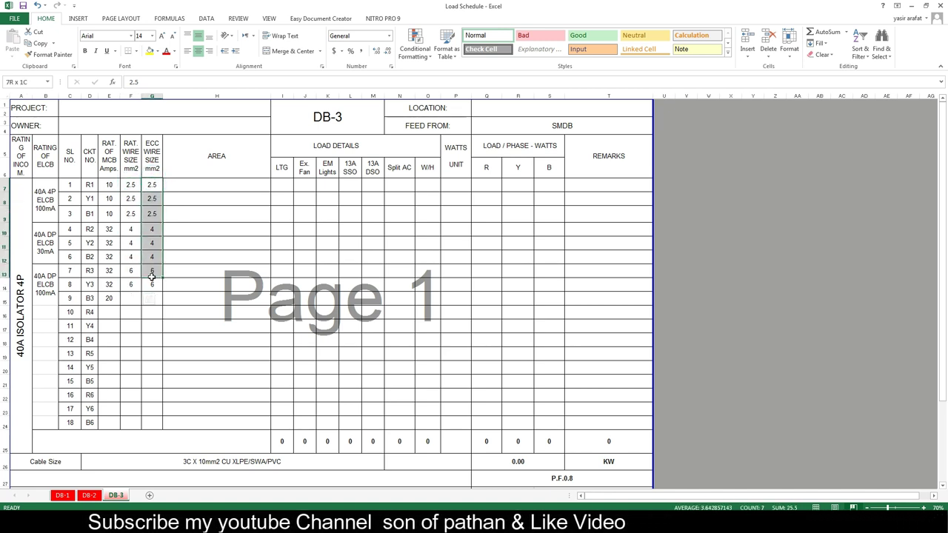
{"action": "left_click", "coordinate": [130, 184]}
{"action": "left_click_drag", "start_coordinate": [149, 198], "coordinate": [153, 274]}
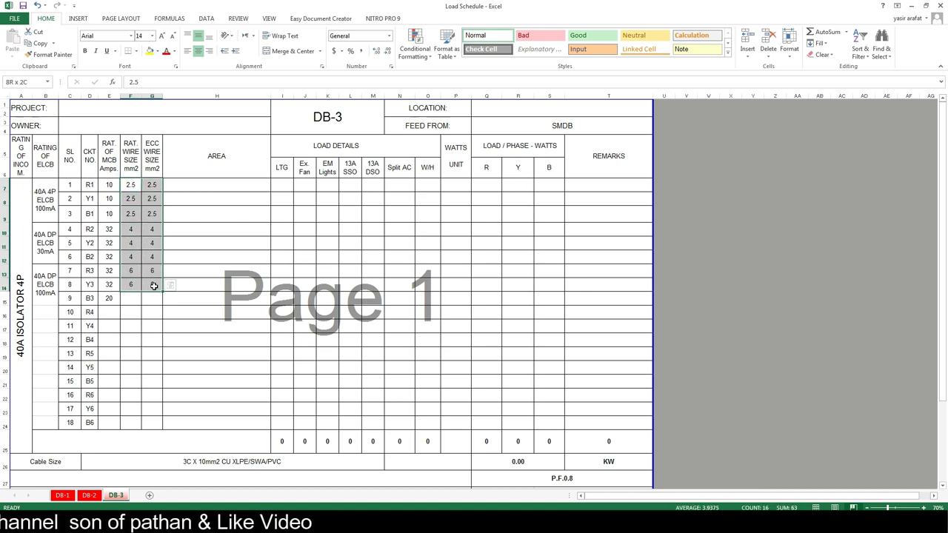
{"action": "left_click", "coordinate": [130, 185]}
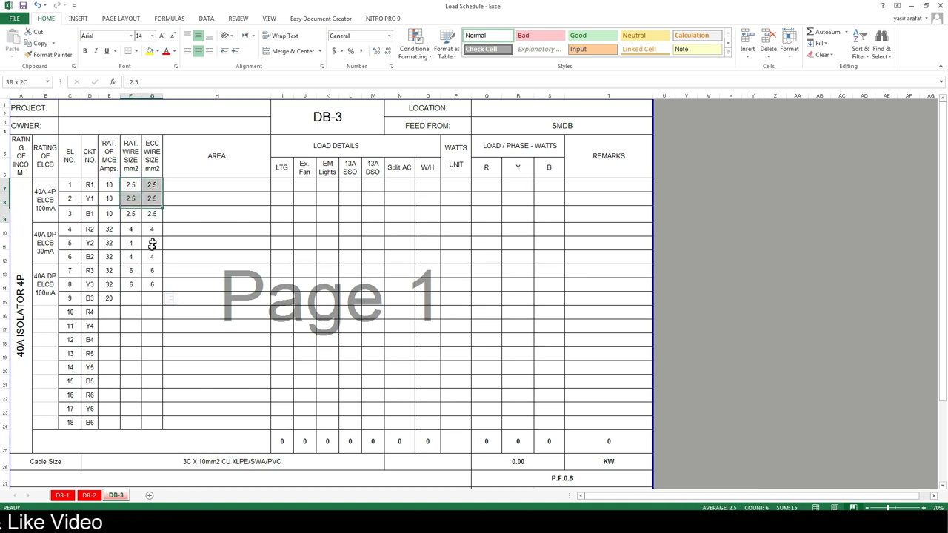
{"action": "left_click", "coordinate": [134, 184]}
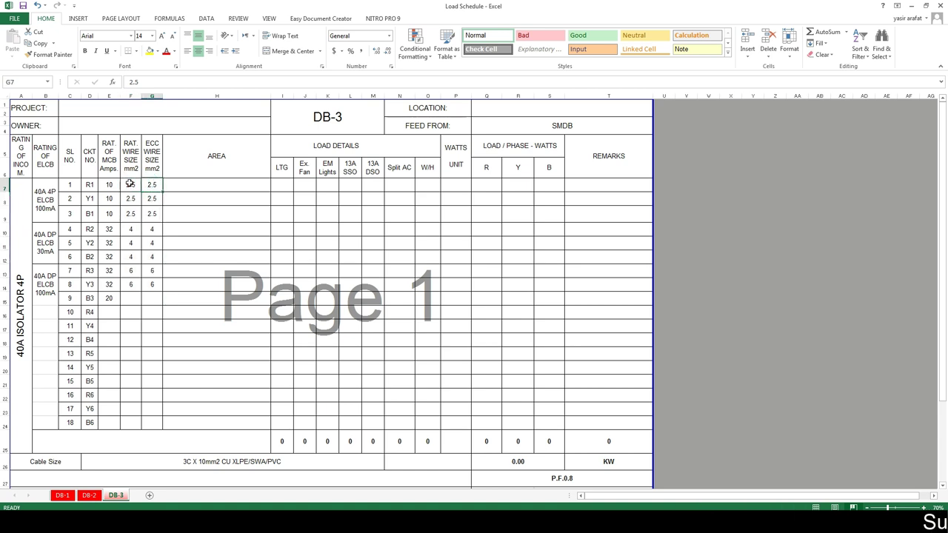
{"action": "left_click", "coordinate": [281, 188]}
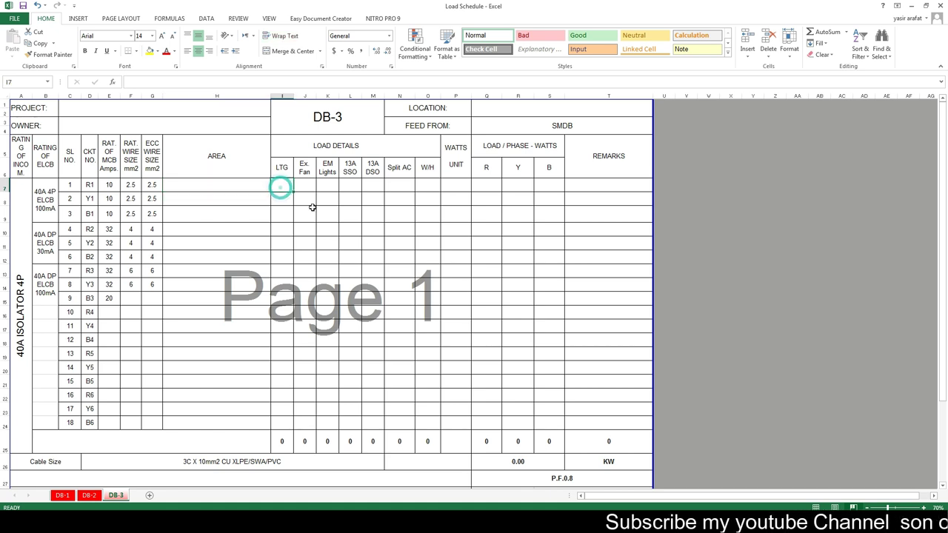
{"action": "left_click", "coordinate": [312, 191]}
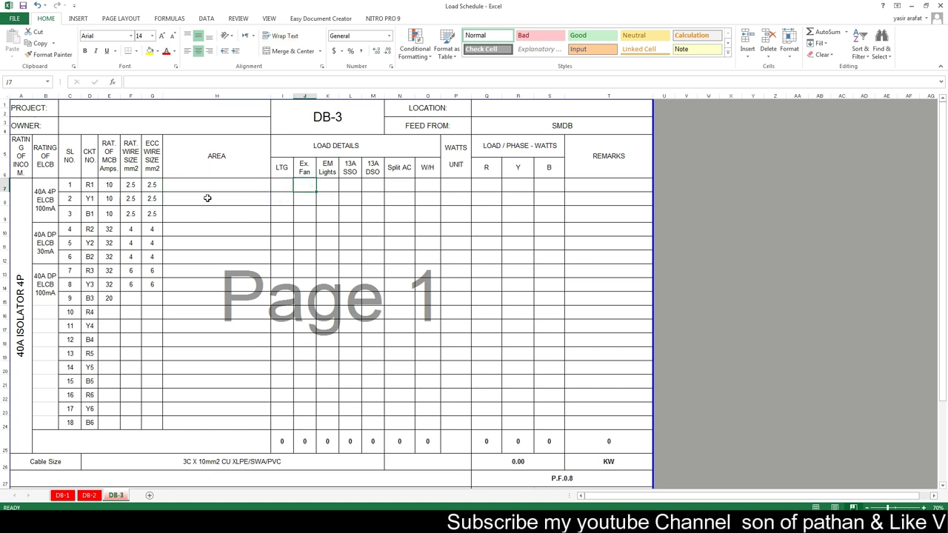
{"action": "left_click", "coordinate": [186, 185]}
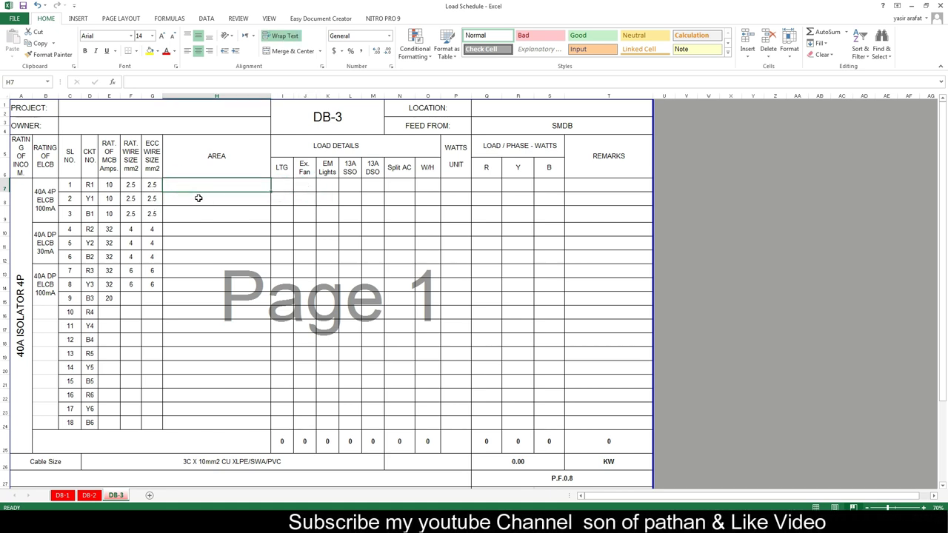
Zoom into the First Aid Room and draw a trial arc from the light fixture to near DB-3
{"action": "key", "text": "alt+Tab"}
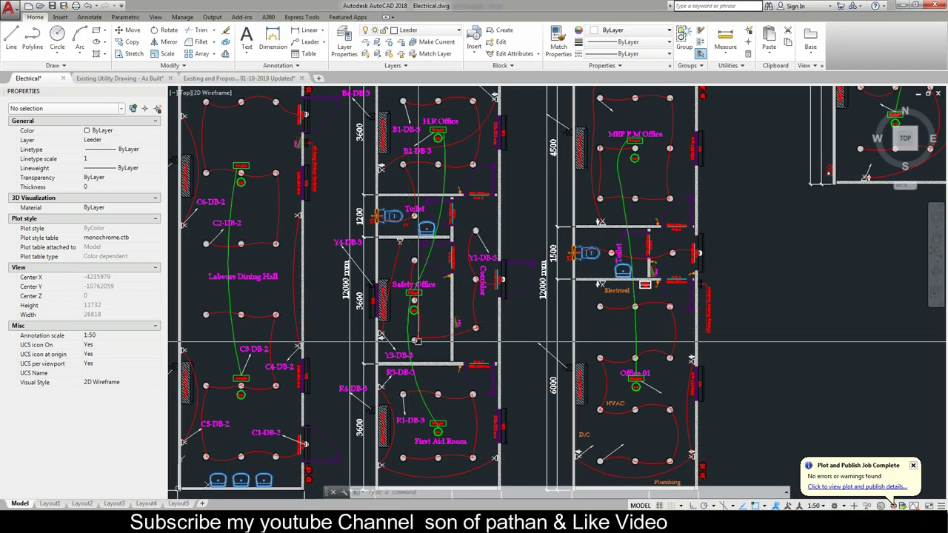
{"action": "scroll", "coordinate": [482, 396], "scroll_direction": "up", "scroll_amount": 5}
{"action": "scroll", "coordinate": [571, 293], "scroll_direction": "down", "scroll_amount": 1}
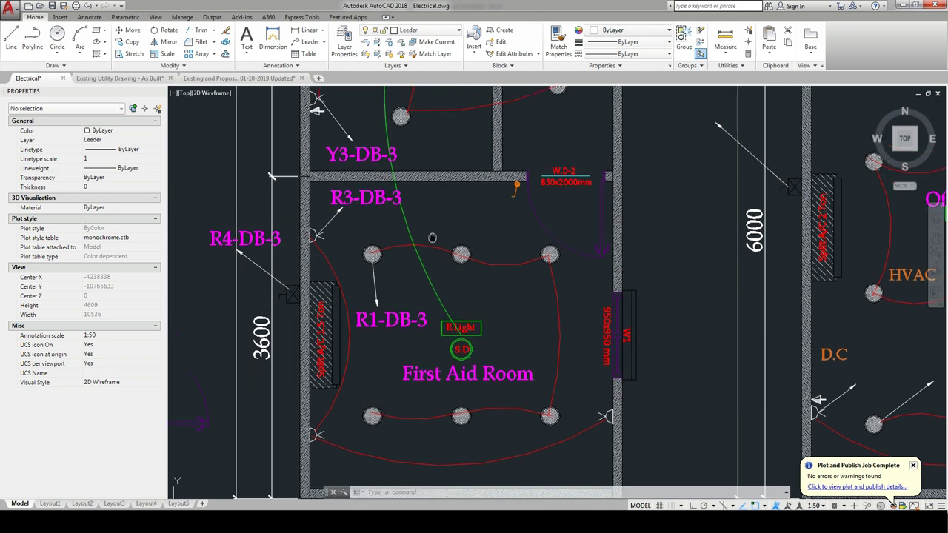
{"action": "scroll", "coordinate": [383, 284], "scroll_direction": "up", "scroll_amount": 5}
{"action": "type", "text": "a"}
{"action": "key", "text": "Return"}
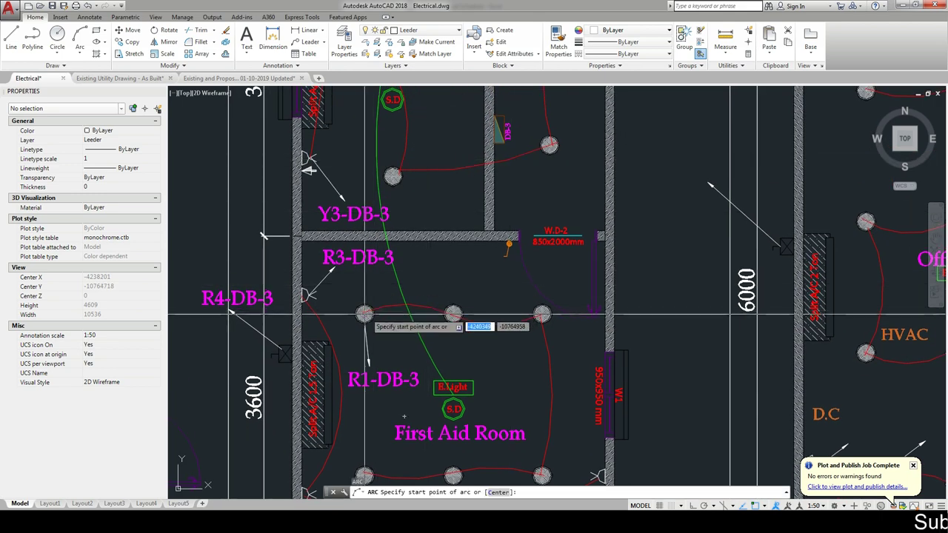
{"action": "left_click", "coordinate": [364, 314]}
{"action": "left_click", "coordinate": [455, 236]}
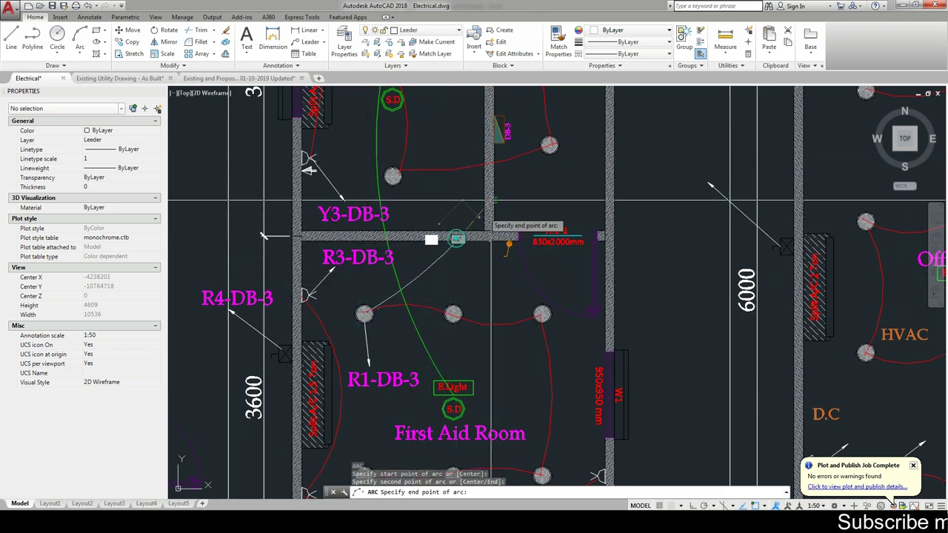
{"action": "left_click", "coordinate": [502, 140]}
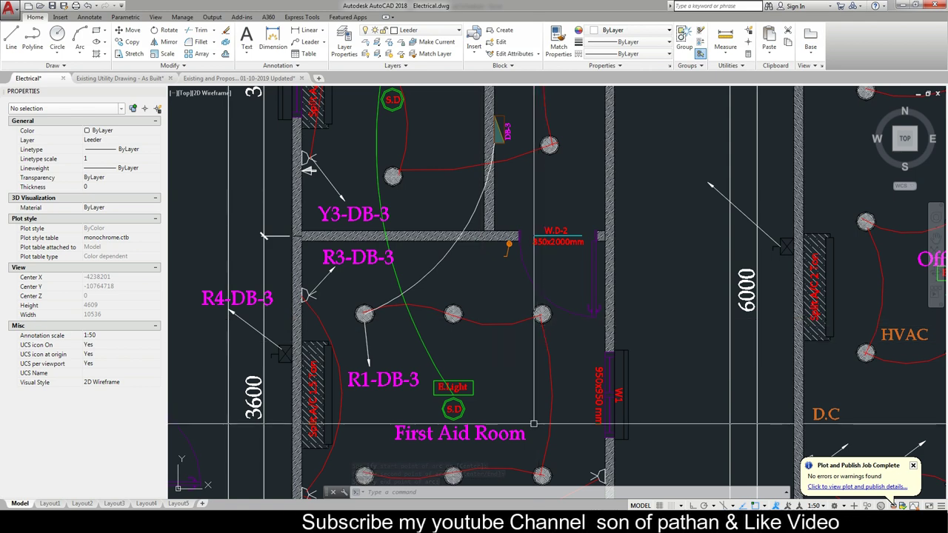
Erase the trial arc and pan over to the Safety Office, Toilet and Y1-DB-3
{"action": "left_click", "coordinate": [404, 296]}
{"action": "type", "text": "e"}
{"action": "key", "text": "Return"}
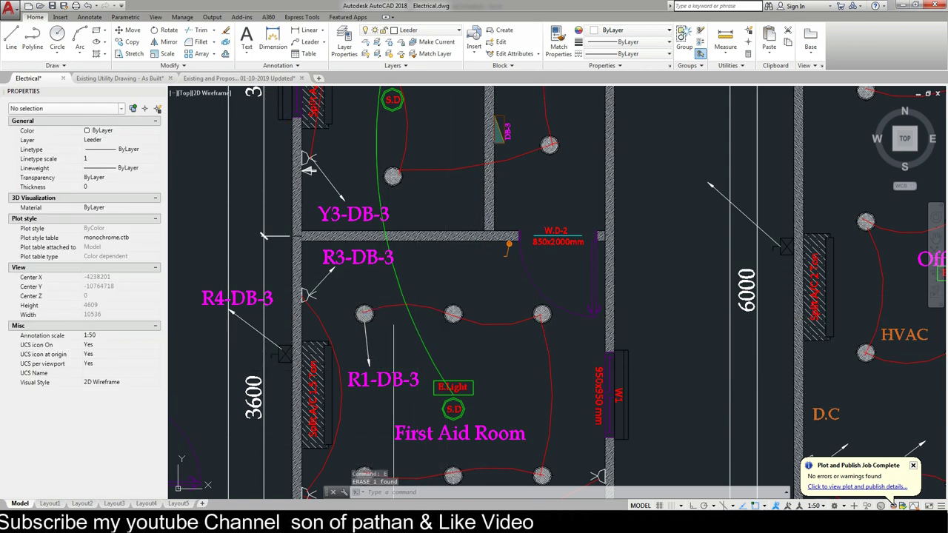
{"action": "left_click_drag", "start_coordinate": [539, 159], "coordinate": [475, 354]}
{"action": "left_click_drag", "start_coordinate": [494, 115], "coordinate": [495, 164]}
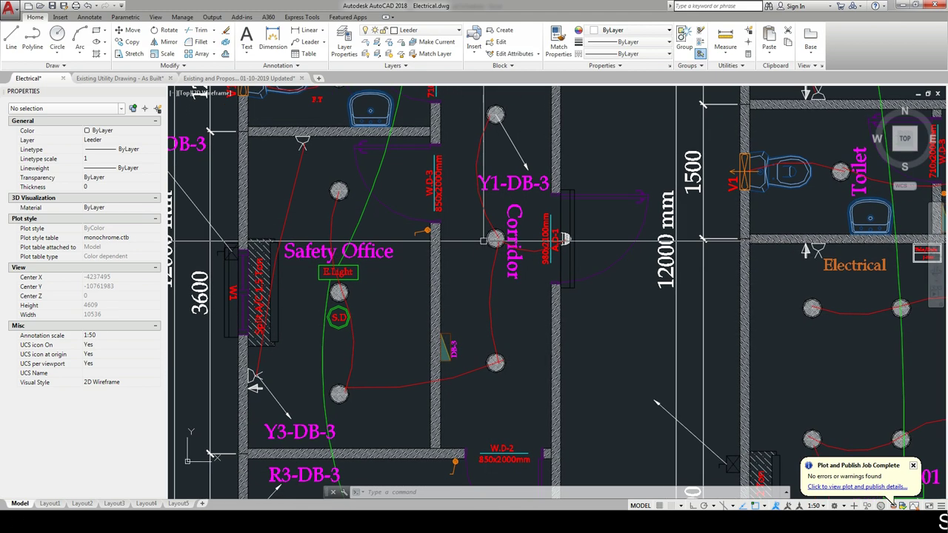
{"action": "scroll", "coordinate": [444, 297], "scroll_direction": "down", "scroll_amount": 3}
{"action": "scroll", "coordinate": [415, 319], "scroll_direction": "up", "scroll_amount": 2}
{"action": "scroll", "coordinate": [403, 324], "scroll_direction": "up", "scroll_amount": 2}
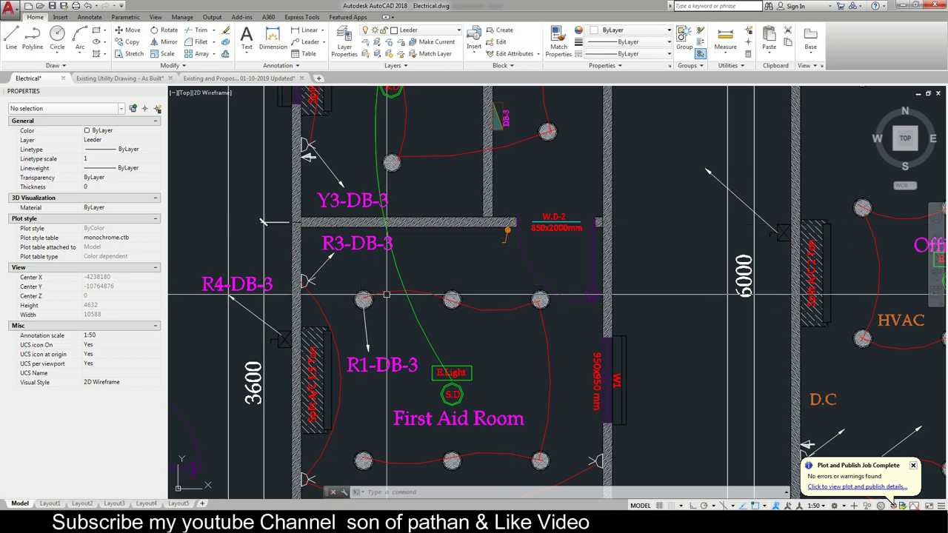
{"action": "left_click_drag", "start_coordinate": [560, 206], "coordinate": [506, 434]}
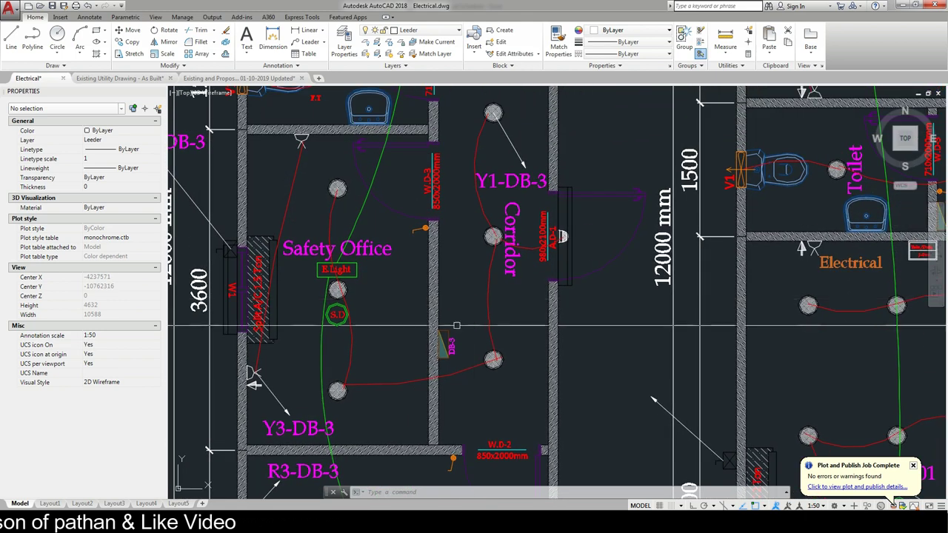
{"action": "left_click_drag", "start_coordinate": [456, 325], "coordinate": [481, 223]}
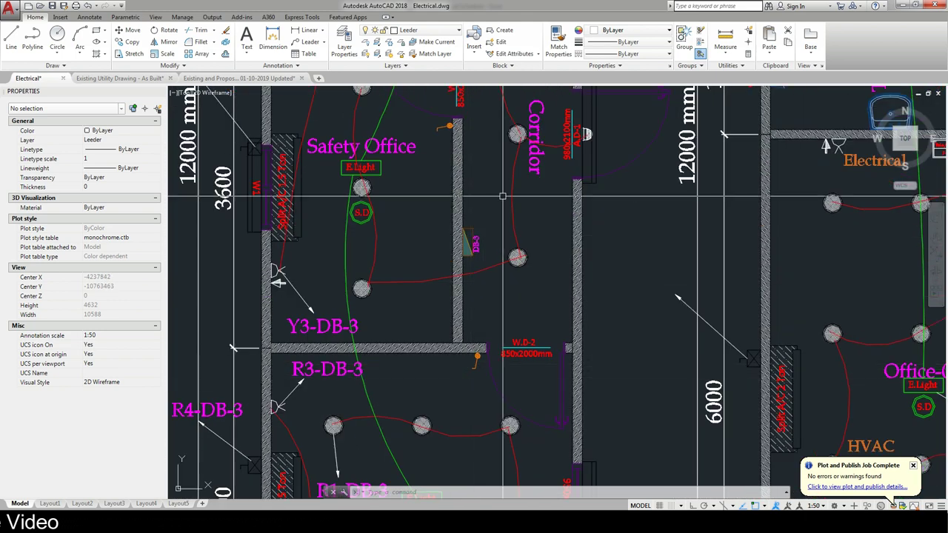
{"action": "left_click_drag", "start_coordinate": [471, 363], "coordinate": [502, 275]}
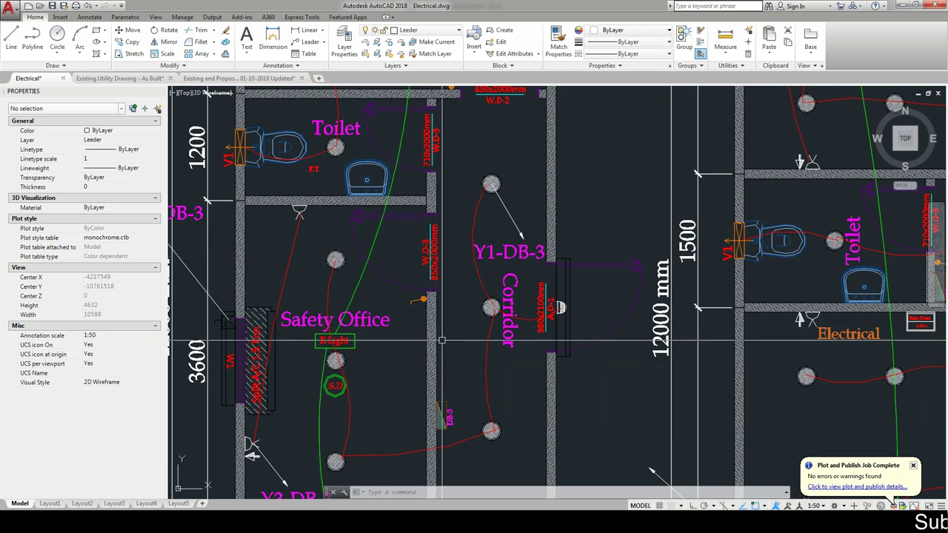
{"action": "scroll", "coordinate": [463, 248], "scroll_direction": "down", "scroll_amount": 2}
{"action": "scroll", "coordinate": [463, 248], "scroll_direction": "down", "scroll_amount": 2}
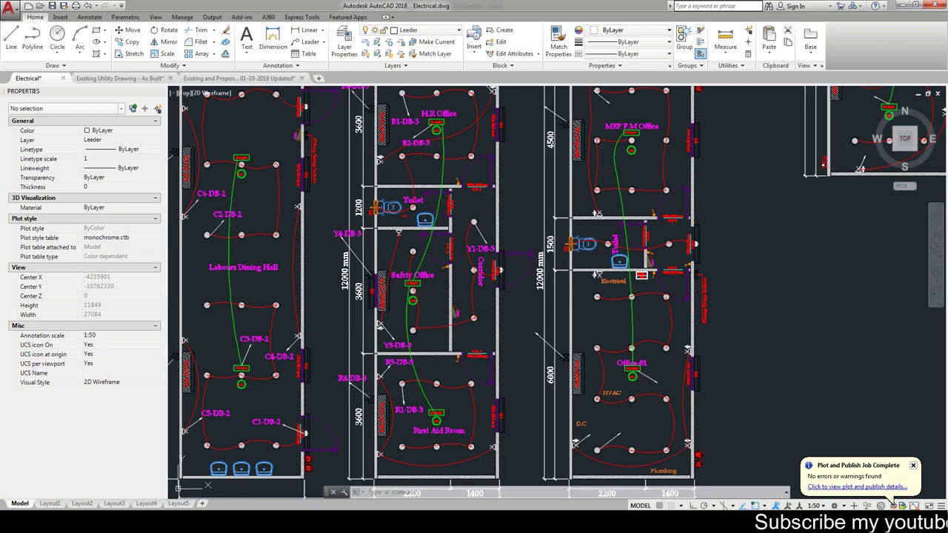
{"action": "left_click_drag", "start_coordinate": [426, 413], "coordinate": [434, 417]}
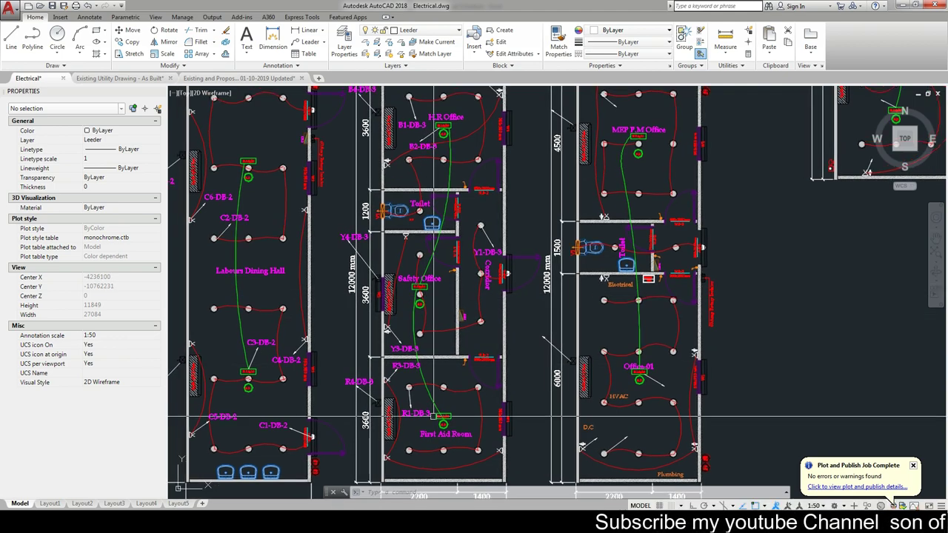
{"action": "scroll", "coordinate": [434, 417], "scroll_direction": "up", "scroll_amount": 3}
{"action": "scroll", "coordinate": [434, 417], "scroll_direction": "up", "scroll_amount": 2}
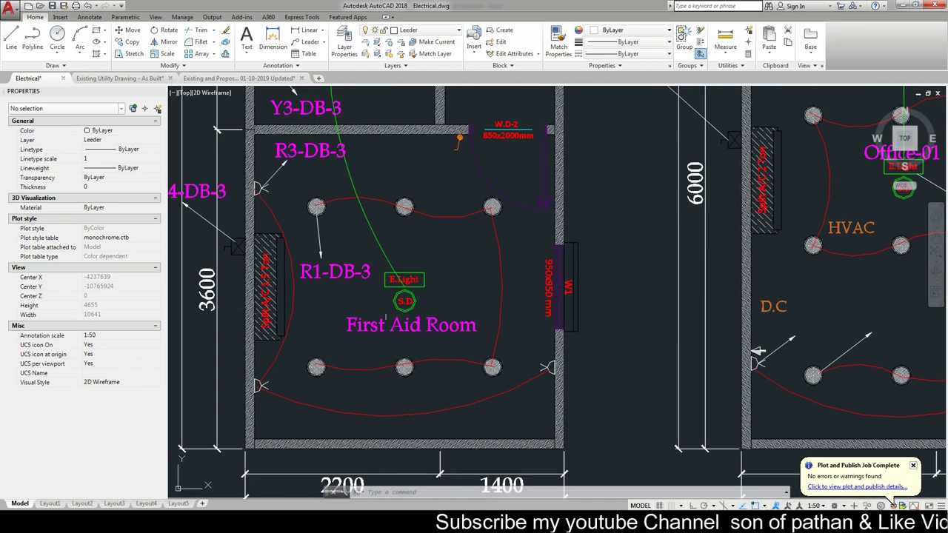
Fill row 7 with First Aid Room, 6 LTG points and 100 watts per unit
{"action": "key", "text": "alt+Tab"}
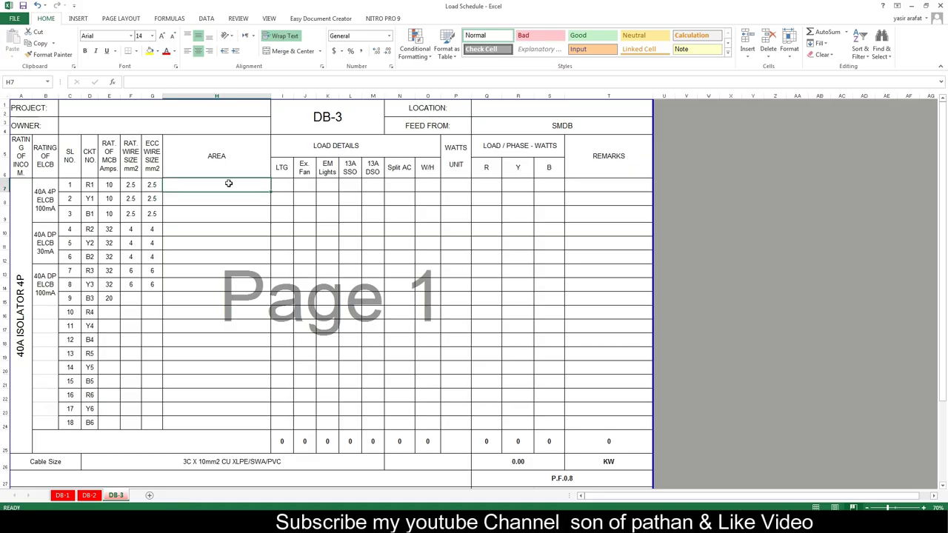
{"action": "key", "text": "alt+Tab"}
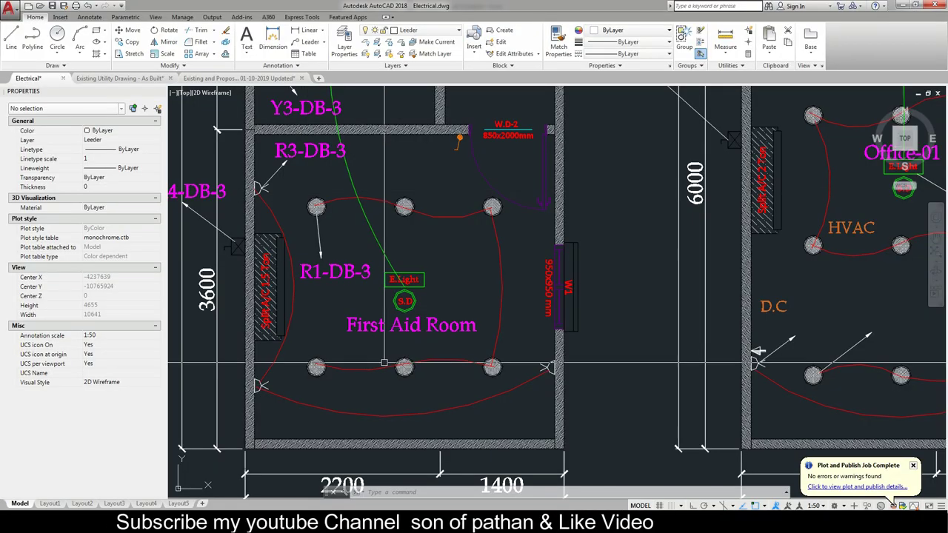
{"action": "key", "text": "alt+Tab"}
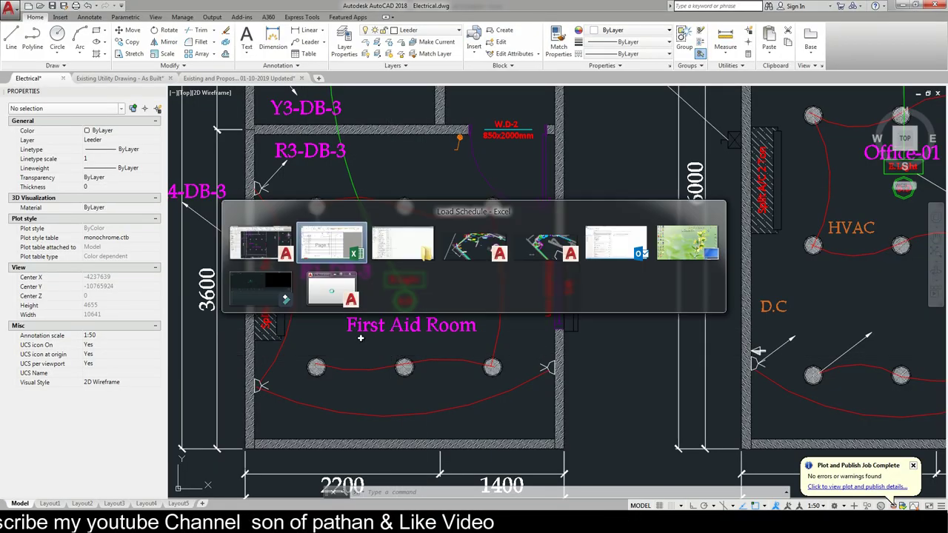
{"action": "type", "text": "First Aid Room"}
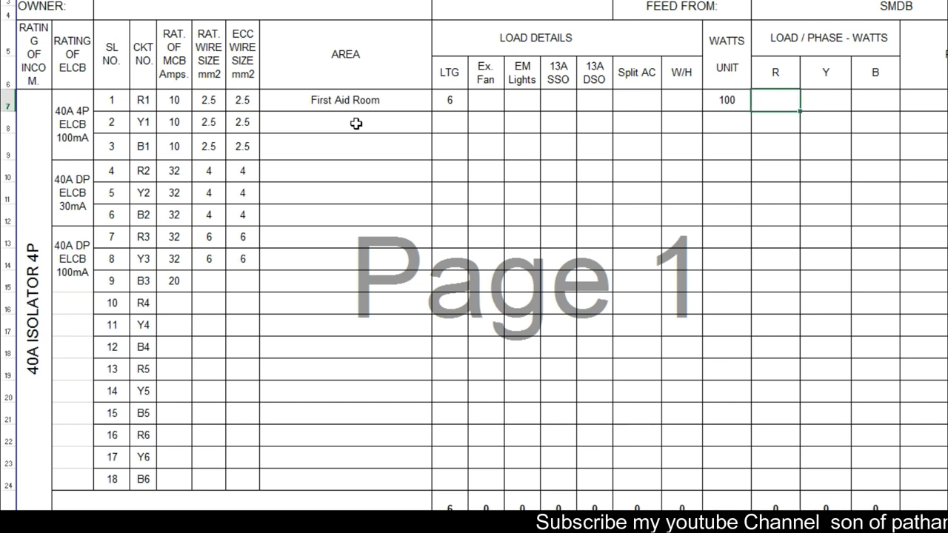
Enter the R-phase formula =+P7*I7 for the First Aid Room, giving 600 W
{"action": "type", "text": "600"}
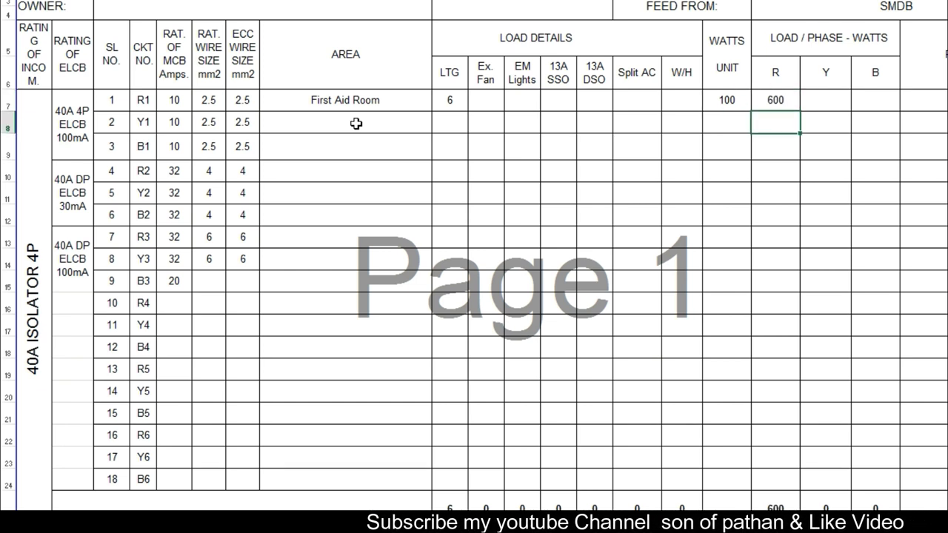
{"action": "key", "text": "Escape"}
{"action": "type", "text": "+"}
{"action": "key", "text": "Left"}
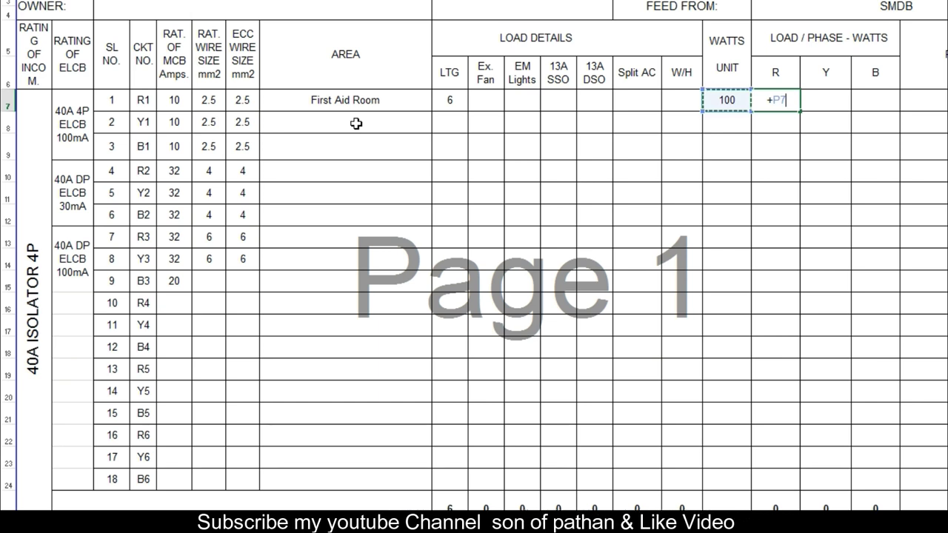
{"action": "key", "text": "Left"}
{"action": "key", "text": "Left"}
{"action": "key", "text": "Left"}
{"action": "key", "text": "Left"}
{"action": "key", "text": "Left"}
{"action": "key", "text": "Right"}
{"action": "key", "text": "Right"}
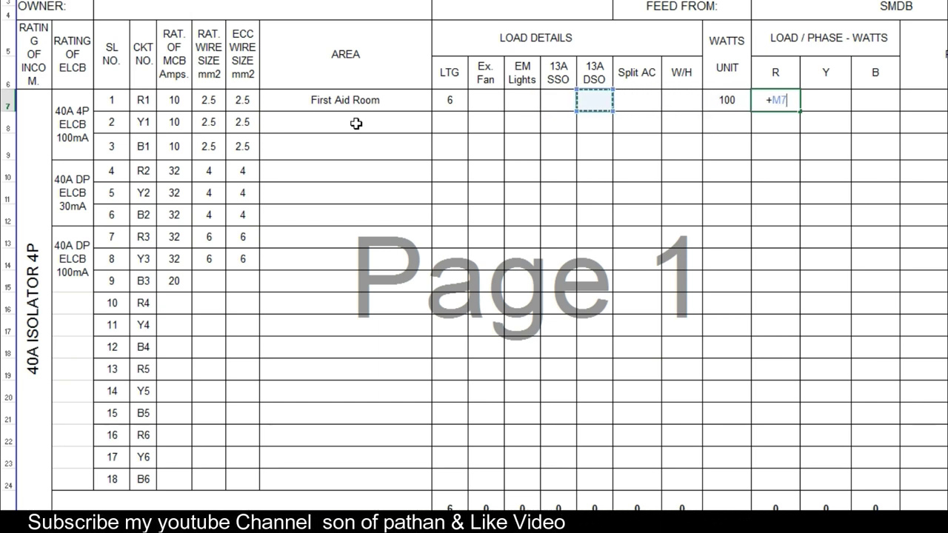
{"action": "key", "text": "Right"}
{"action": "key", "text": "Right"}
{"action": "key", "text": "Right"}
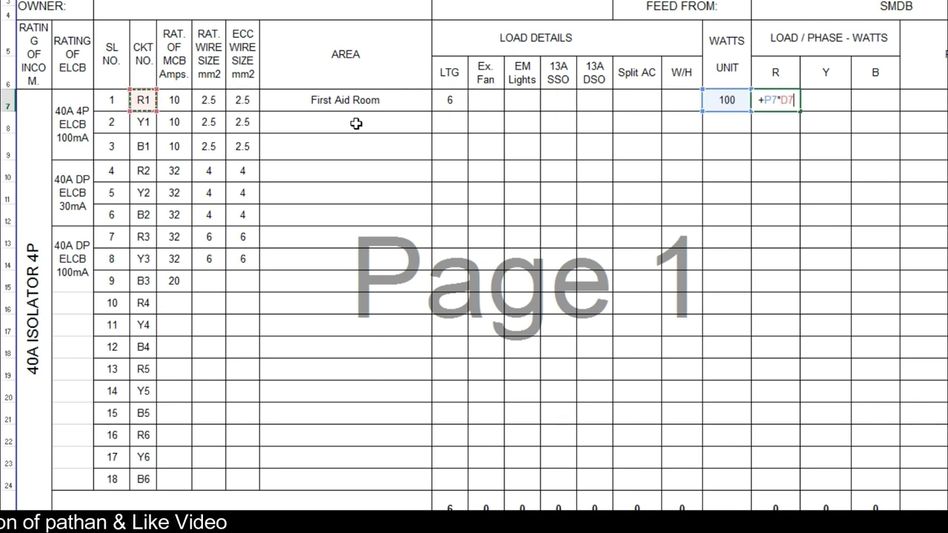
{"action": "key", "text": "Right"}
{"action": "key", "text": "Right"}
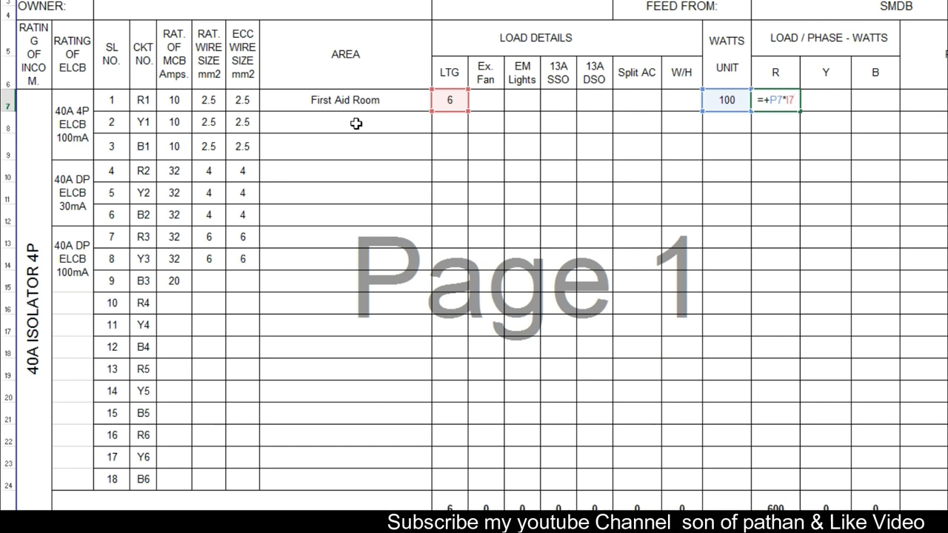
{"action": "key", "text": "Return"}
Select the AREA cell of row 8 and return to the AutoCAD drawing
{"action": "key", "text": "Right"}
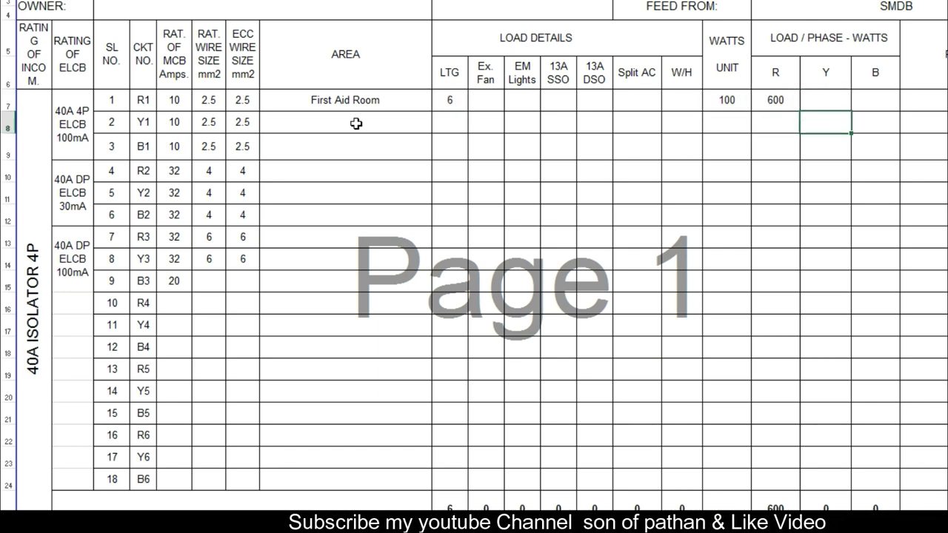
{"action": "key", "text": "Left"}
{"action": "key", "text": "Left"}
{"action": "key", "text": "Left"}
{"action": "key", "text": "Left"}
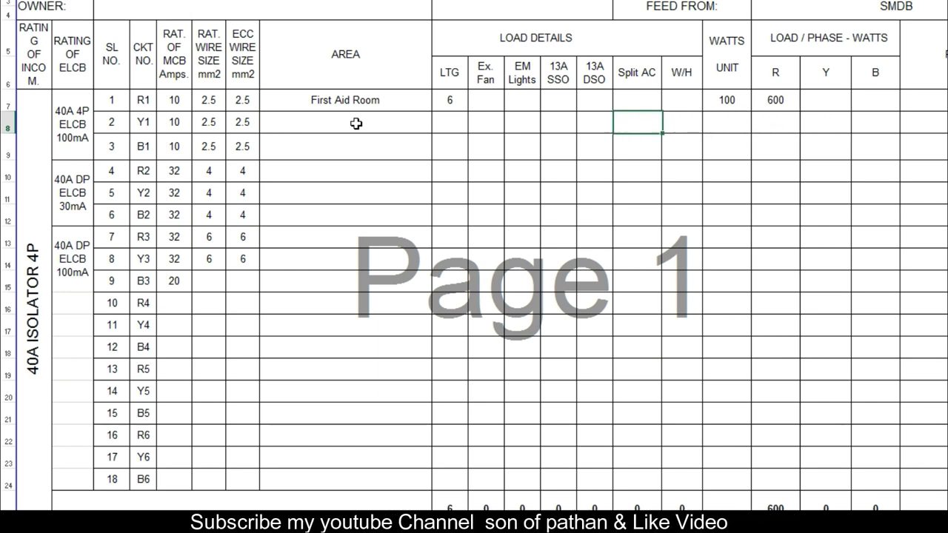
{"action": "key", "text": "Left"}
{"action": "left_click", "coordinate": [356, 124]}
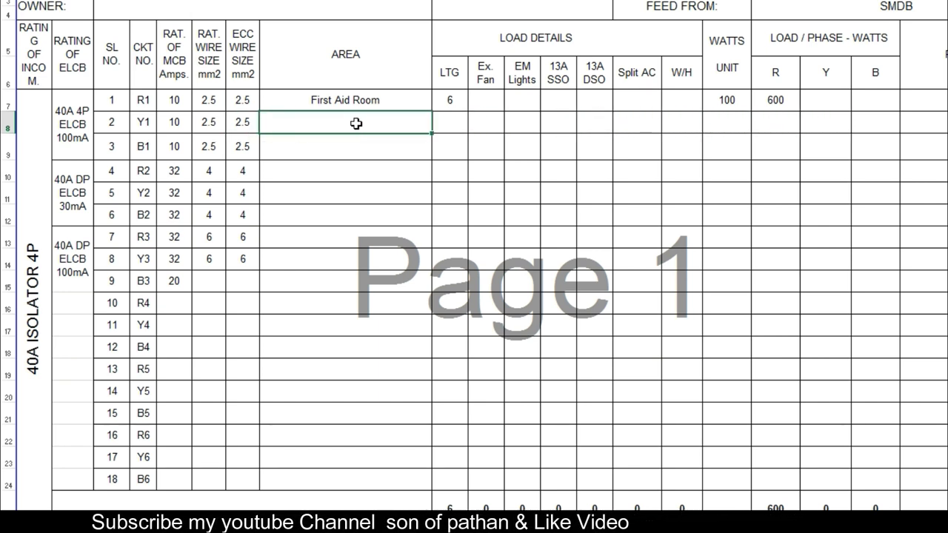
{"action": "key", "text": "alt+Tab"}
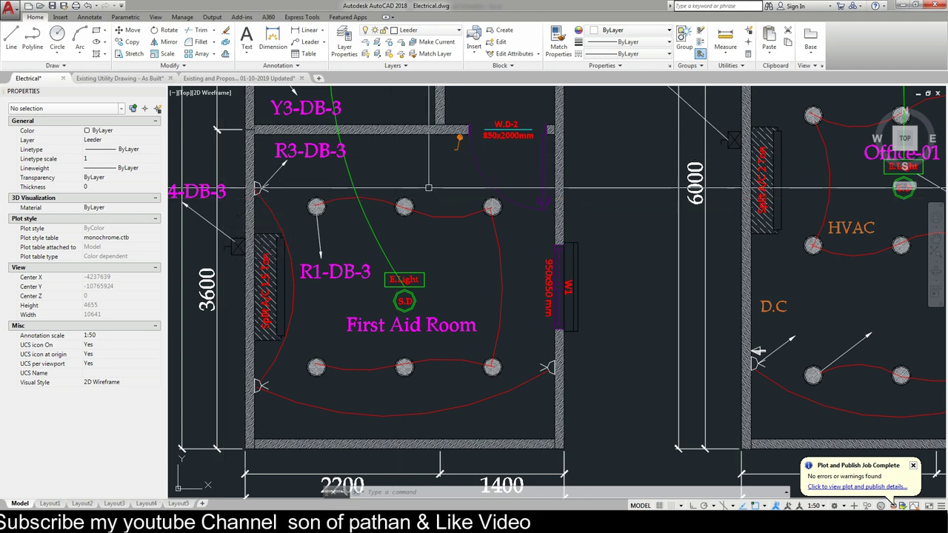
Enter 'Corridor + Safety Room + Entrance' with 7 LTG points in row 8
{"action": "mouse_move", "coordinate": [434, 188]}
{"action": "left_mouse_down"}
{"action": "mouse_move", "coordinate": [478, 406]}
{"action": "mouse_move", "coordinate": [552, 529]}
{"action": "left_mouse_up"}
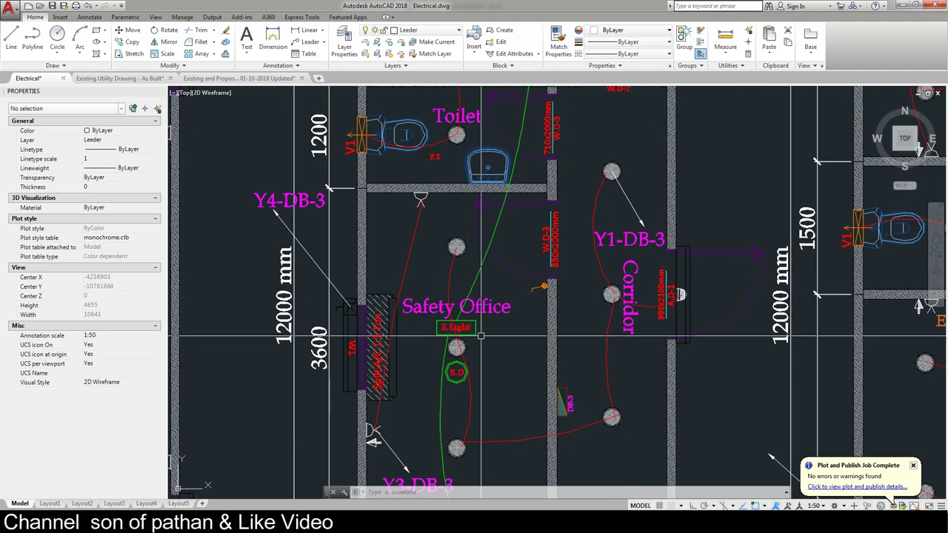
{"action": "key", "text": "alt+Tab"}
{"action": "type", "text": "Co"}
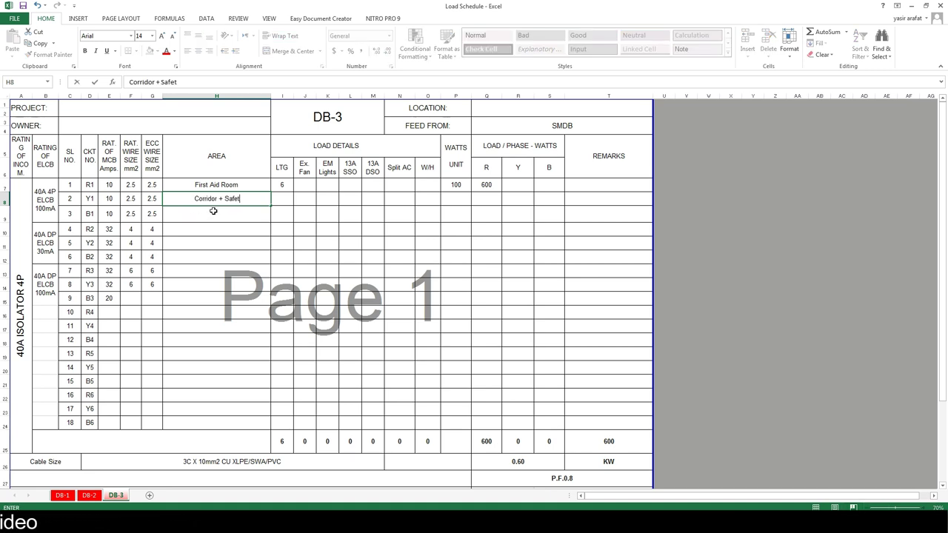
{"action": "type", "text": "y Room"}
{"action": "key", "text": "Return"}
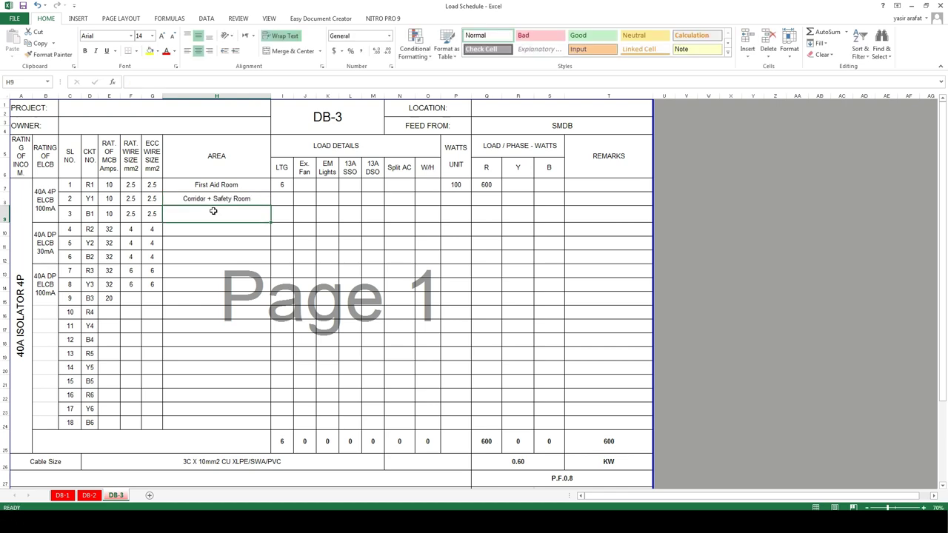
{"action": "key", "text": "alt+Tab"}
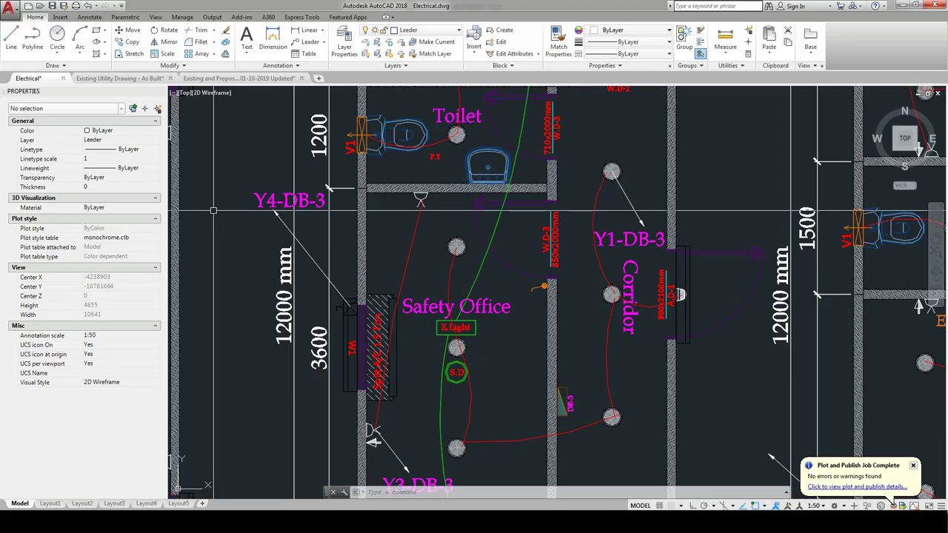
{"action": "key", "text": "alt+Tab"}
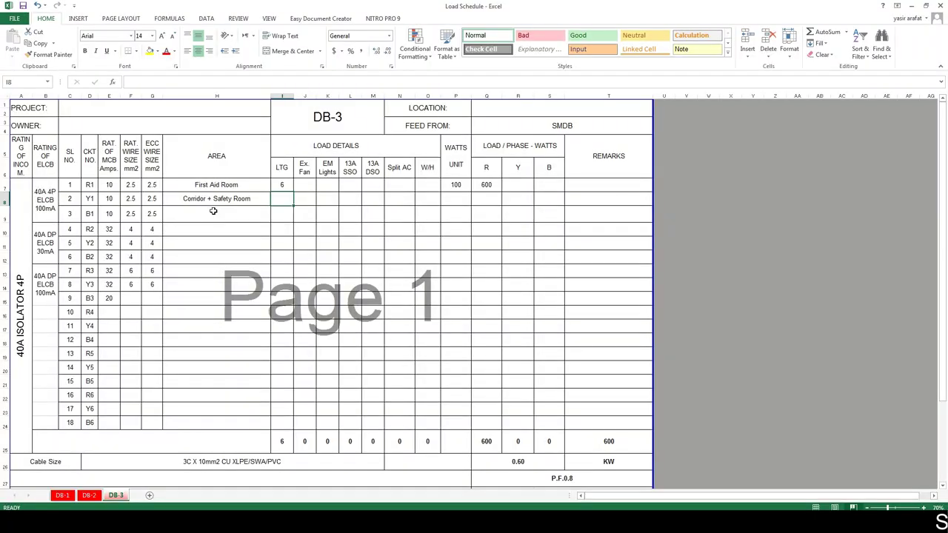
{"action": "type", "text": "7"}
{"action": "key", "text": "Tab"}
{"action": "type", "text": "+ E"}
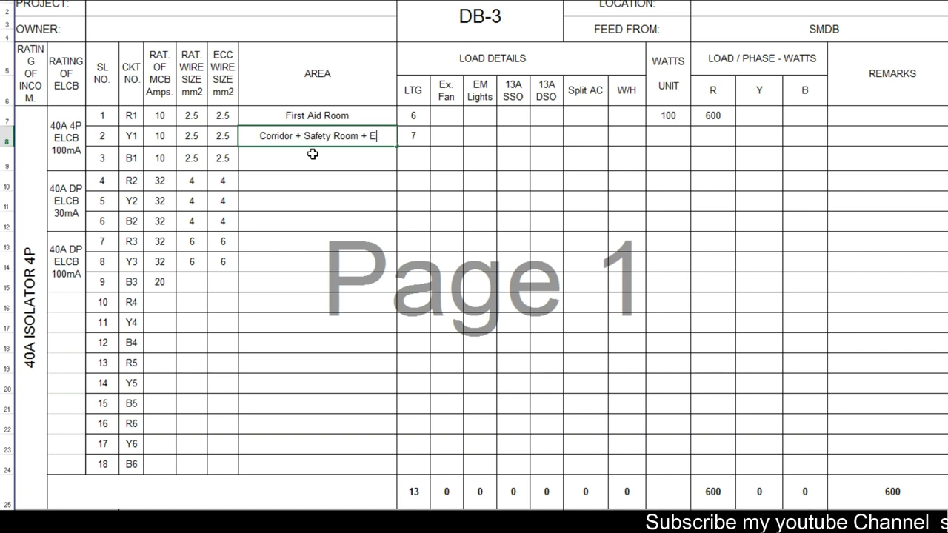
{"action": "type", "text": "ntrance"}
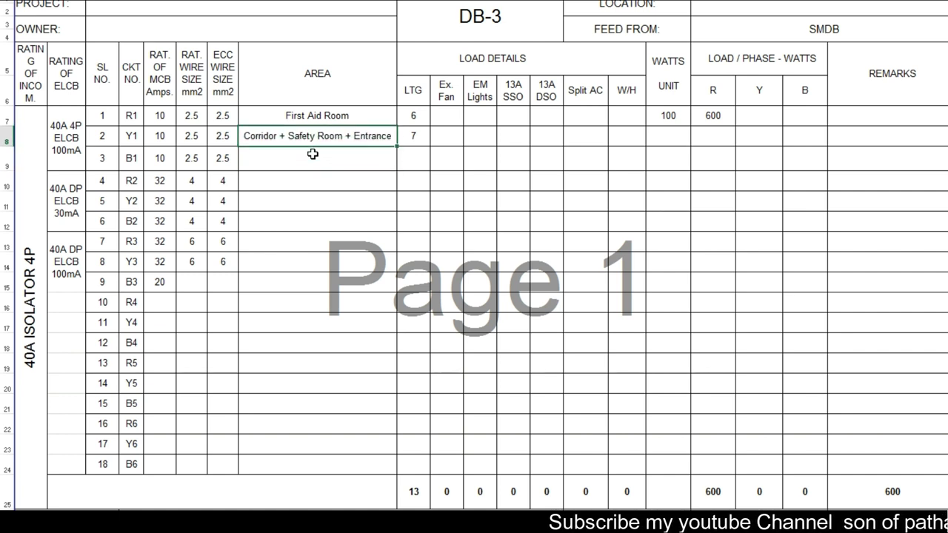
{"action": "key", "text": "Tab"}
{"action": "key", "text": "Tab"}
{"action": "key", "text": "Tab"}
{"action": "key", "text": "Tab"}
{"action": "key", "text": "Tab"}
{"action": "key", "text": "Tab"}
{"action": "key", "text": "Tab"}
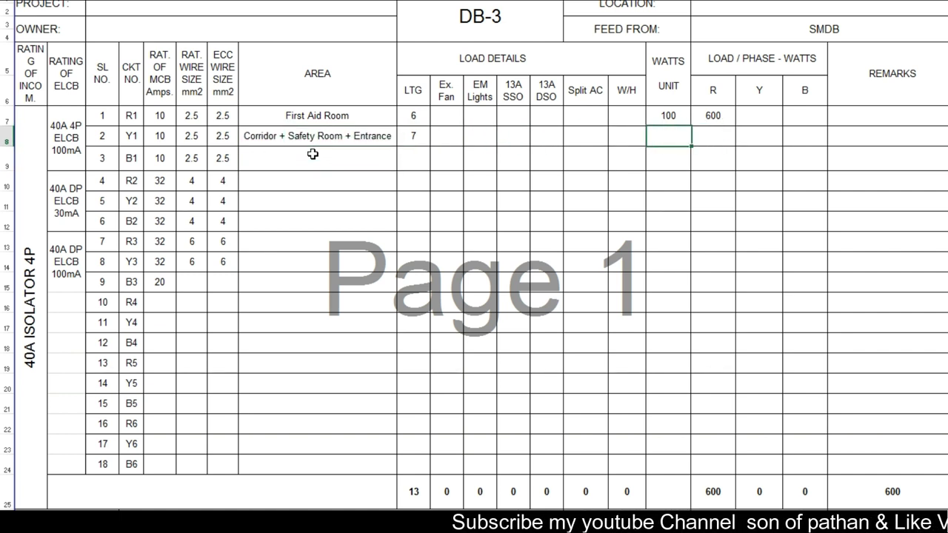
Set 100 W per unit and the Y-phase formula =+P8*I8 for row 8, giving 700 W
{"action": "type", "text": "100"}
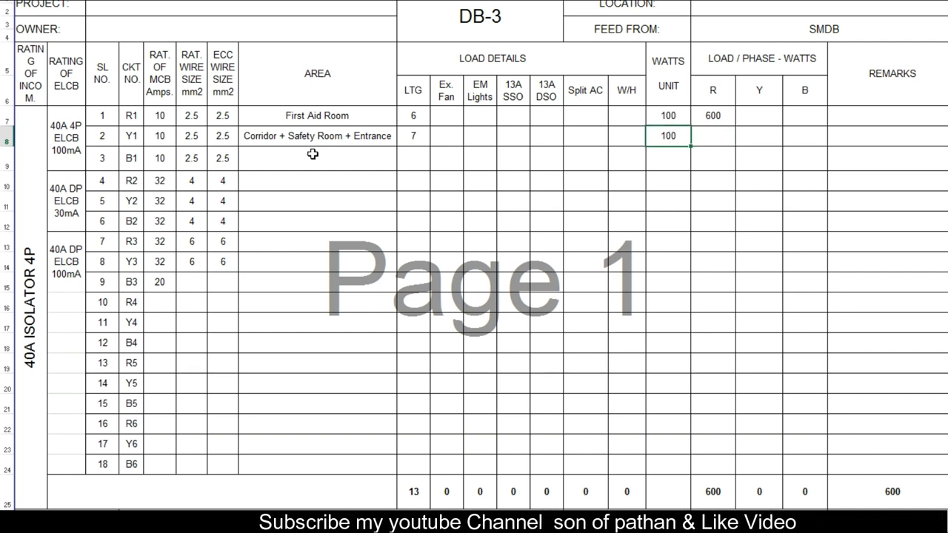
{"action": "key", "text": "Tab"}
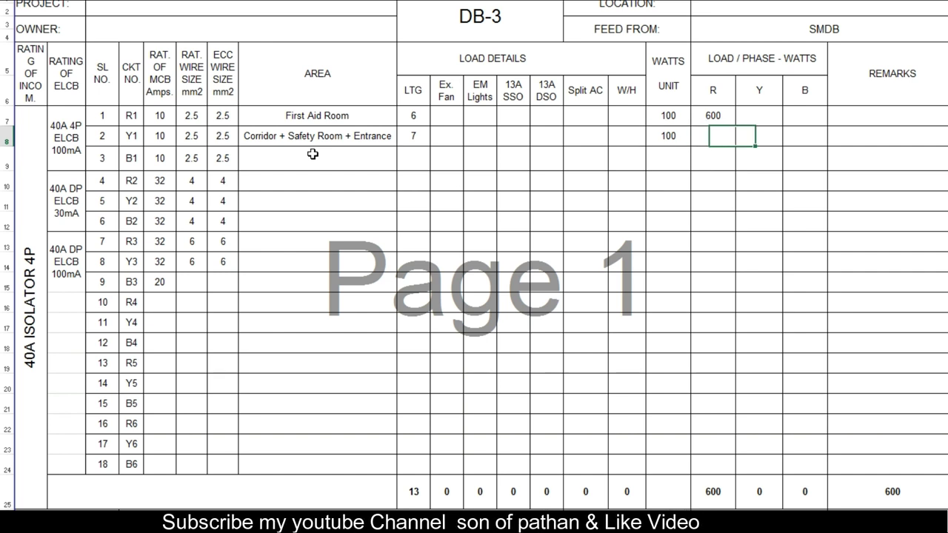
{"action": "key", "text": "Tab"}
{"action": "type", "text": "+"}
{"action": "key", "text": "Left"}
{"action": "key", "text": "Left"}
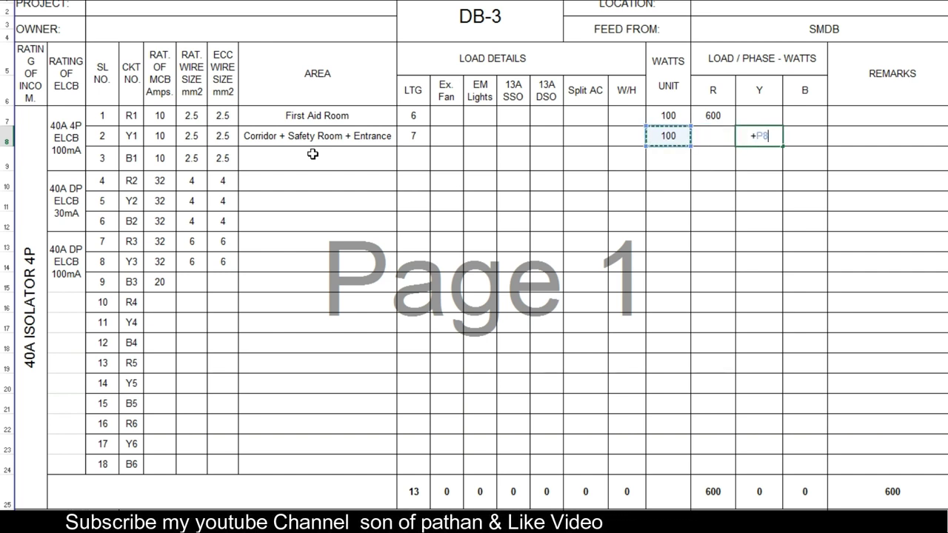
{"action": "type", "text": "*"}
{"action": "key", "text": "Left"}
{"action": "key", "text": "Left"}
{"action": "key", "text": "Left"}
{"action": "key", "text": "Left"}
{"action": "key", "text": "Left"}
{"action": "key", "text": "Left"}
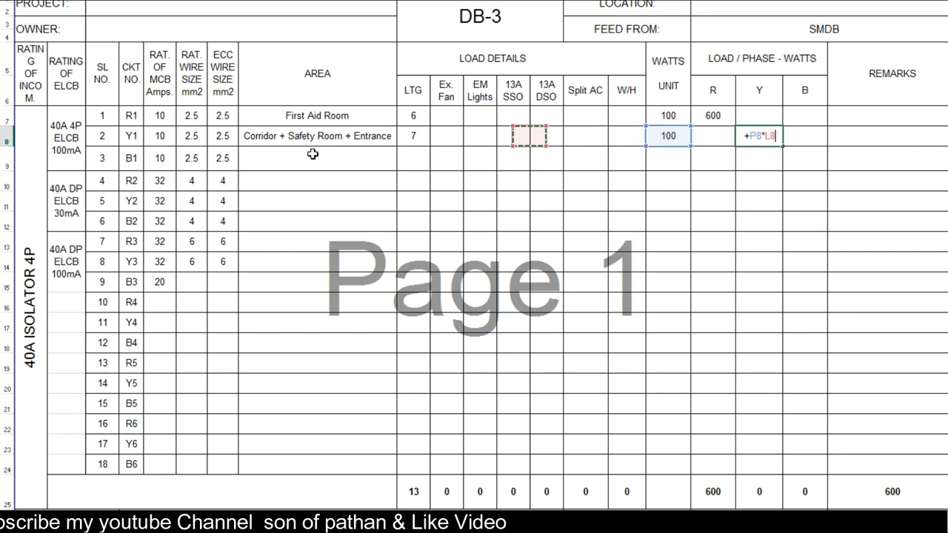
{"action": "key", "text": "Left"}
{"action": "key", "text": "Left"}
{"action": "key", "text": "Left"}
{"action": "key", "text": "Return"}
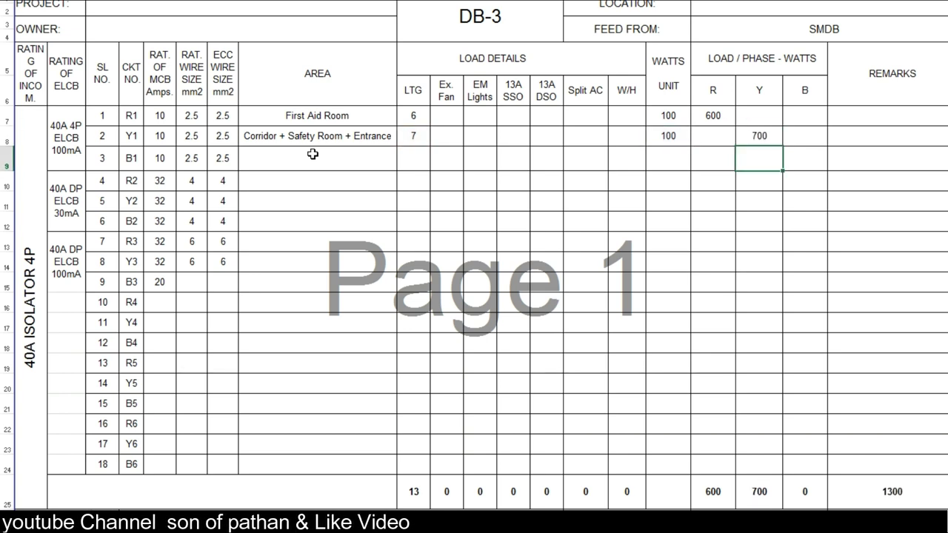
{"action": "key", "text": "Left"}
{"action": "left_click", "coordinate": [313, 154]}
Zoom around the AutoCAD plan to check the H.R Office and Toilet on B1-DB-3, then return to Excel
{"action": "key", "text": "alt+Tab"}
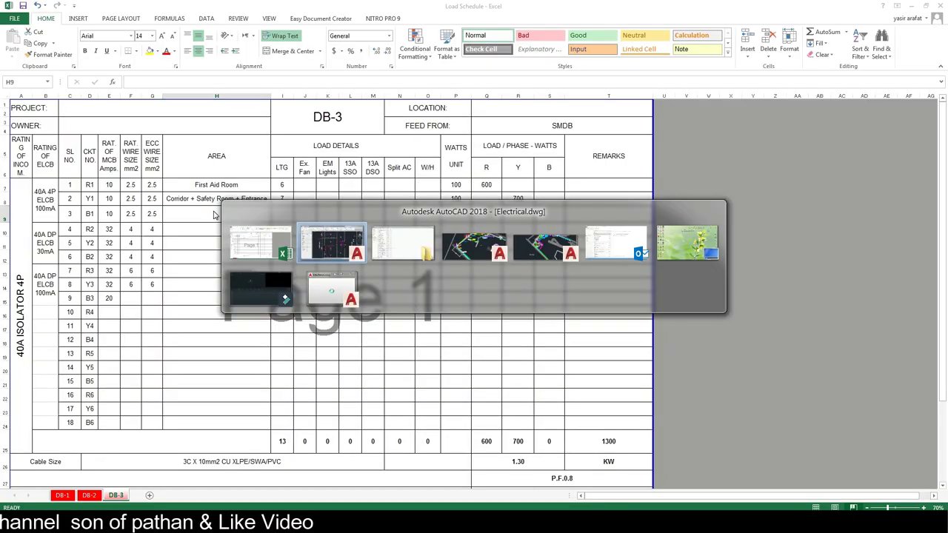
{"action": "scroll", "coordinate": [485, 240], "scroll_direction": "down", "scroll_amount": 2}
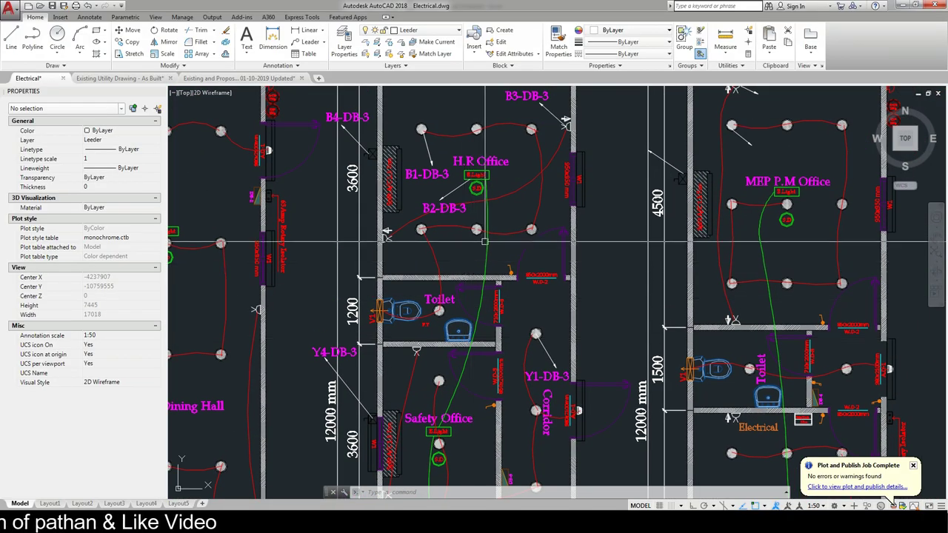
{"action": "scroll", "coordinate": [489, 245], "scroll_direction": "up", "scroll_amount": 3}
{"action": "scroll", "coordinate": [509, 256], "scroll_direction": "down", "scroll_amount": 2}
{"action": "scroll", "coordinate": [501, 326], "scroll_direction": "up", "scroll_amount": 1}
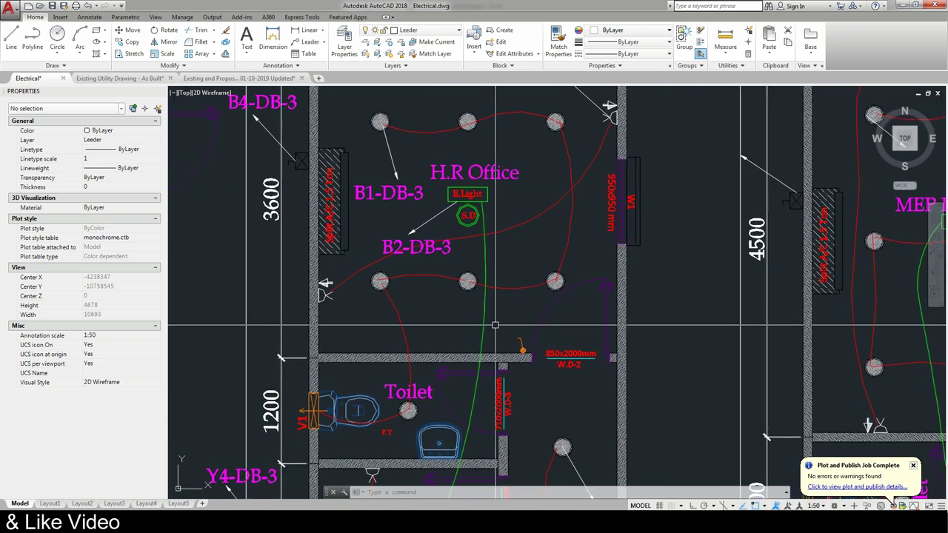
{"action": "scroll", "coordinate": [495, 326], "scroll_direction": "down", "scroll_amount": 1}
{"action": "scroll", "coordinate": [492, 341], "scroll_direction": "up", "scroll_amount": 1}
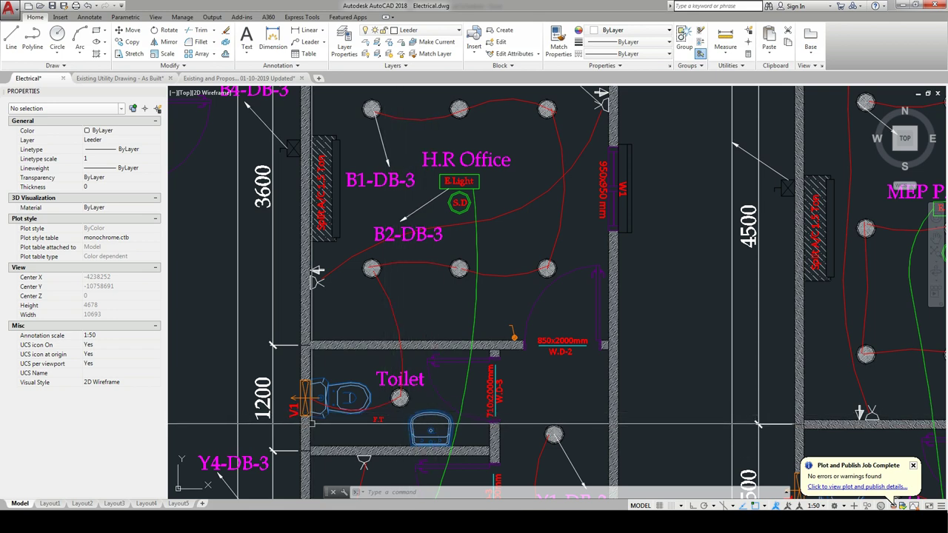
{"action": "key", "text": "alt+Tab"}
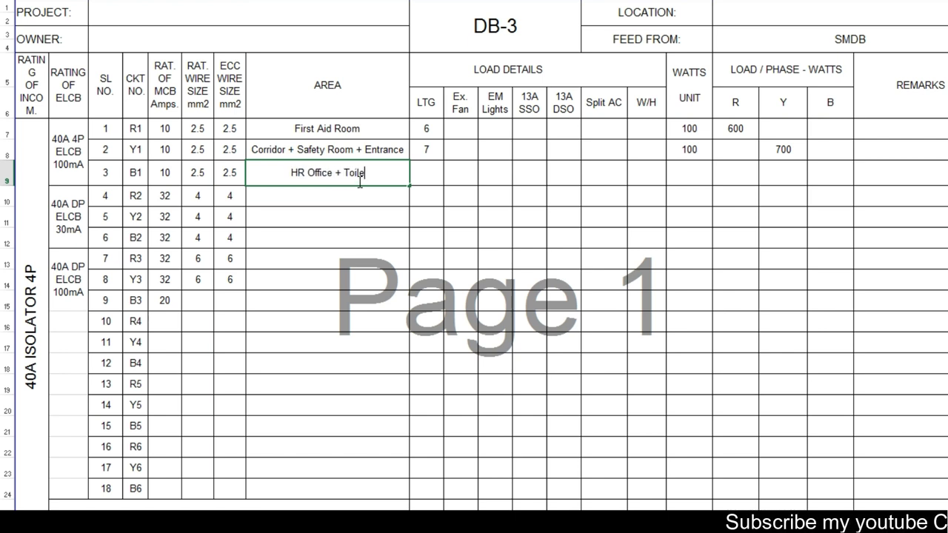
Record 1 exhaust fan and 100 W per unit for HR Office + Toilet in row 9
{"action": "key", "text": "Right"}
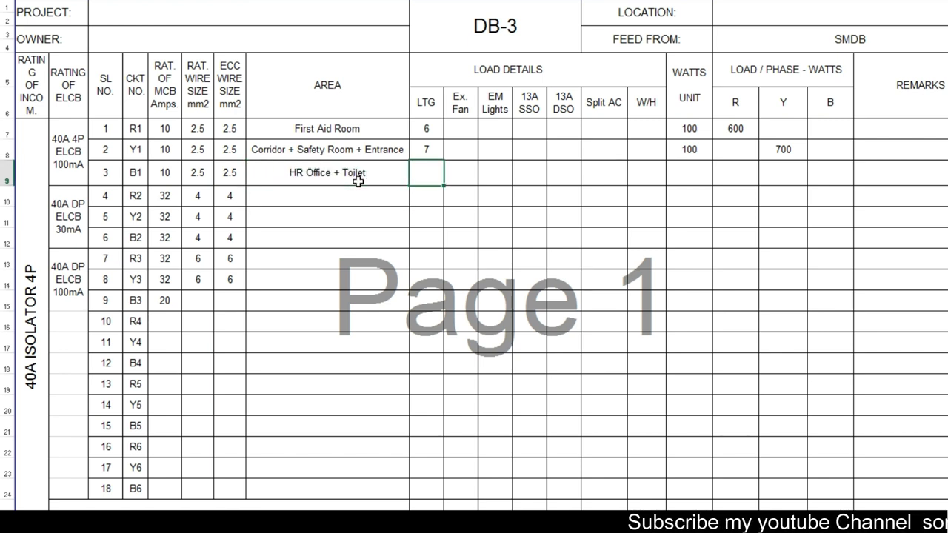
{"action": "key", "text": "Right"}
{"action": "key", "text": "Right"}
{"action": "key", "text": "Right"}
{"action": "key", "text": "Right"}
{"action": "key", "text": "Right"}
{"action": "key", "text": "Right"}
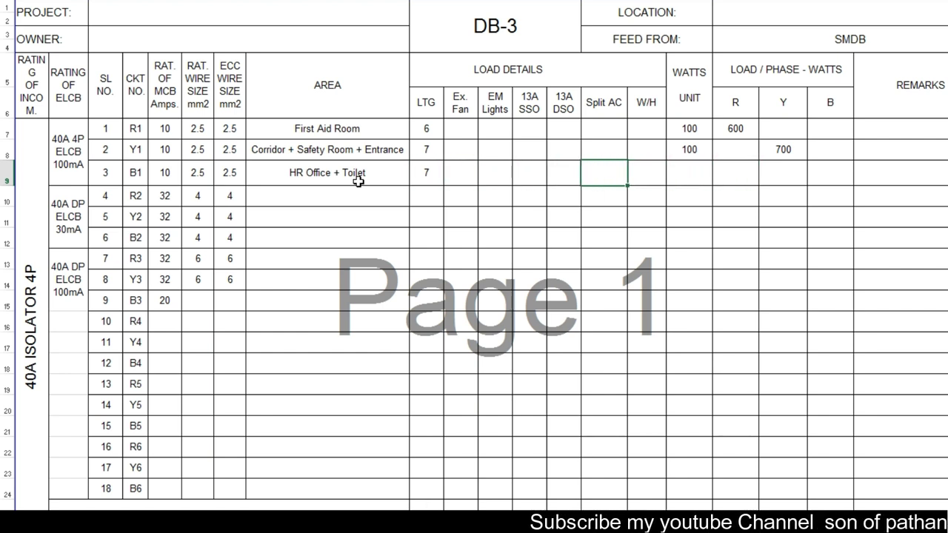
{"action": "key", "text": "Left"}
{"action": "key", "text": "Left"}
{"action": "key", "text": "Left"}
{"action": "key", "text": "Left"}
{"action": "type", "text": "1"}
{"action": "key", "text": "Up"}
{"action": "key", "text": "Up"}
{"action": "key", "text": "Up"}
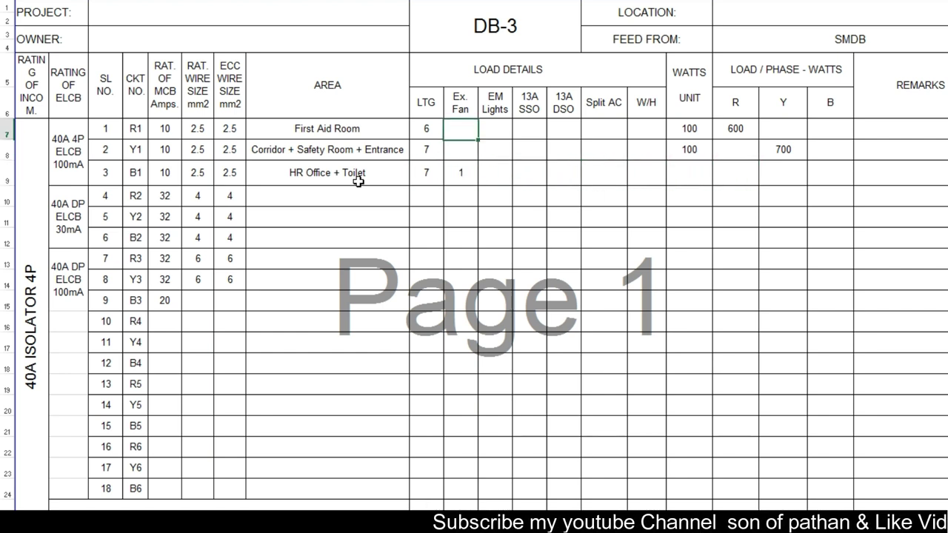
{"action": "key", "text": "Down"}
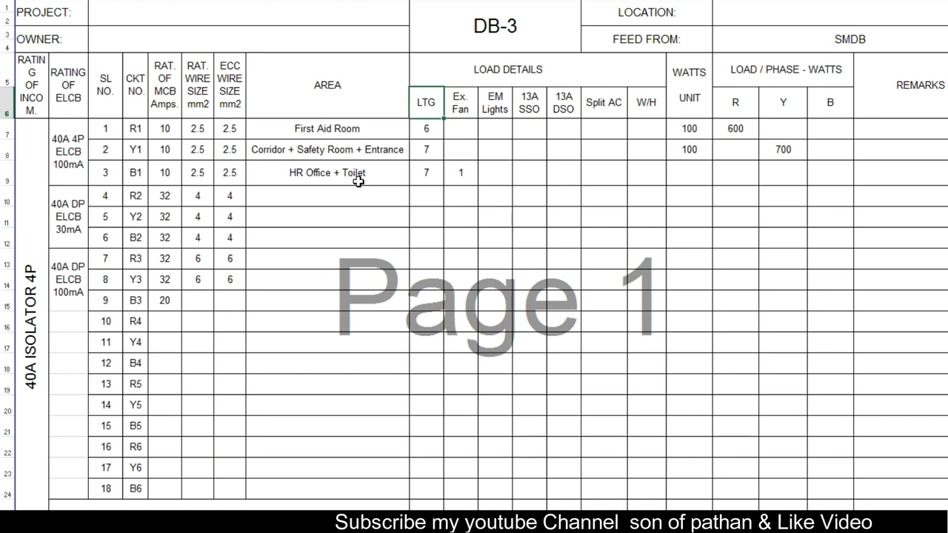
{"action": "key", "text": "Left"}
{"action": "key", "text": "Down"}
{"action": "key", "text": "Down"}
{"action": "key", "text": "Right"}
{"action": "key", "text": "Right"}
{"action": "key", "text": "Right"}
{"action": "key", "text": "Right"}
{"action": "key", "text": "Right"}
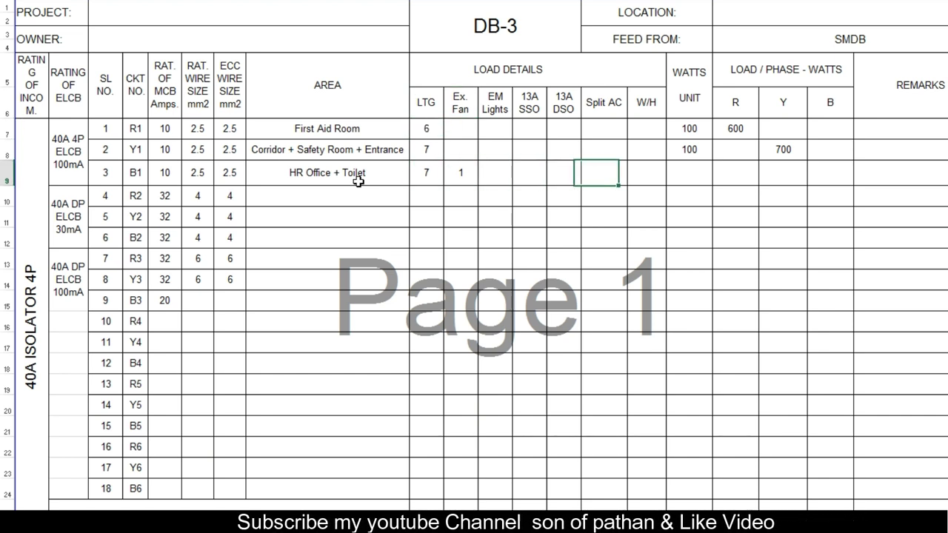
{"action": "key", "text": "Right"}
{"action": "key", "text": "Right"}
{"action": "type", "text": "100"}
{"action": "key", "text": "Right"}
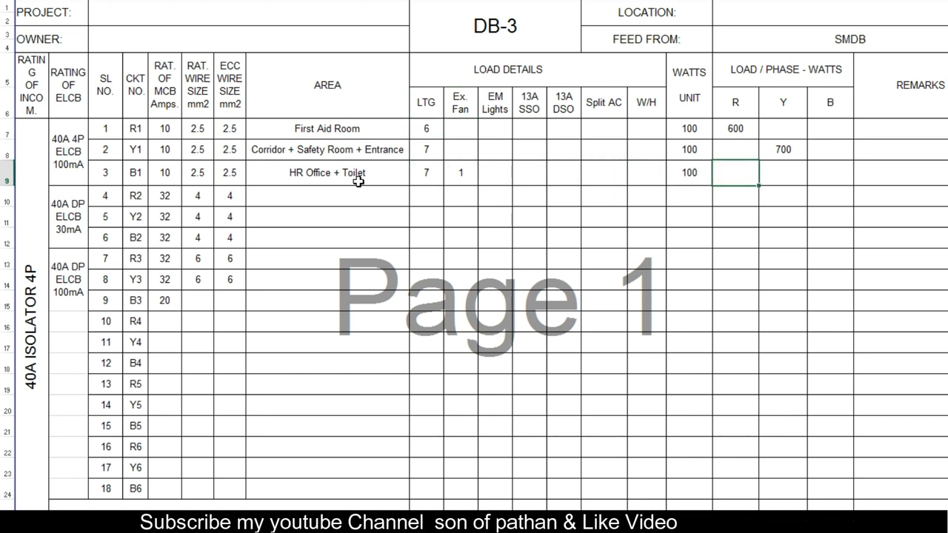
{"action": "key", "text": "Right"}
{"action": "key", "text": "Right"}
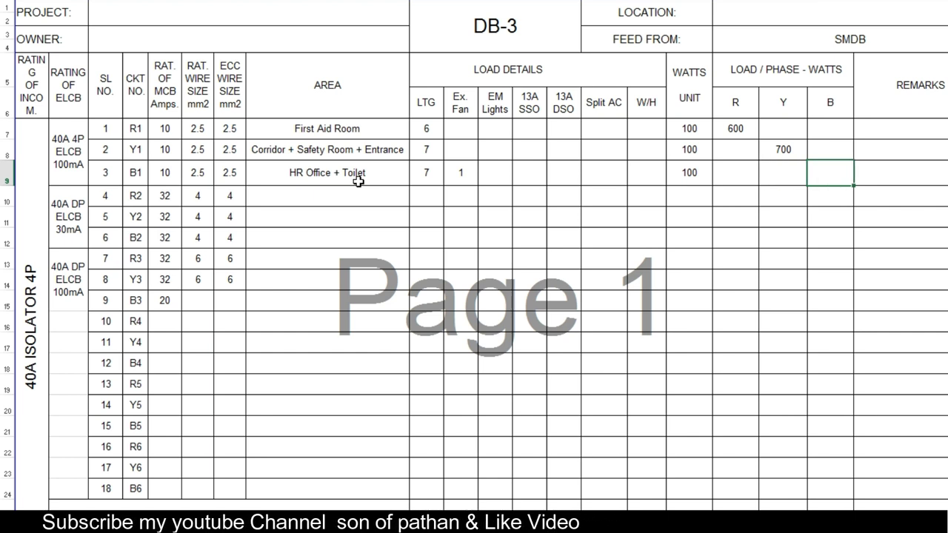
Build the B-phase formula +P9*… for row 9, giving 800 W
{"action": "type", "text": "+"}
{"action": "key", "text": "Left"}
{"action": "key", "text": "Left"}
{"action": "key", "text": "Left"}
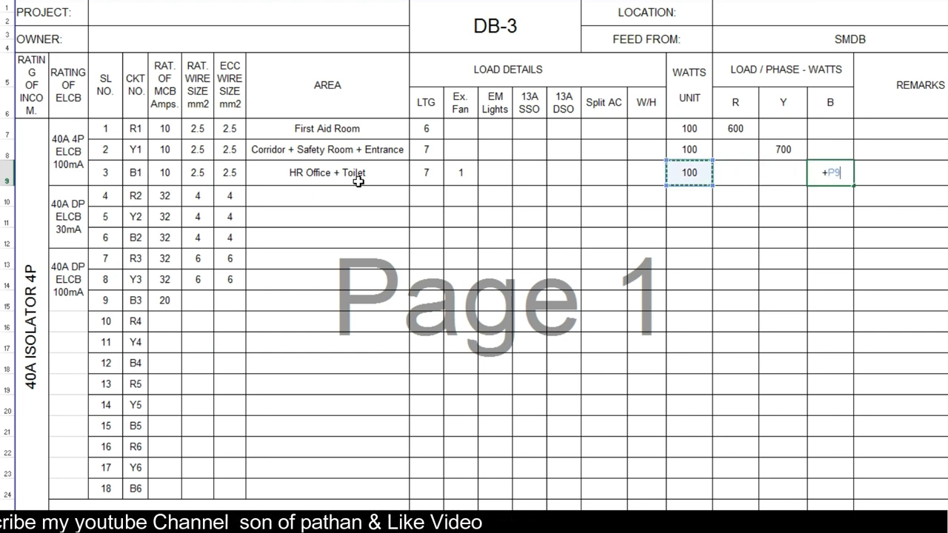
{"action": "type", "text": "*"}
{"action": "key", "text": "Left"}
{"action": "key", "text": "Left"}
{"action": "key", "text": "Left"}
{"action": "key", "text": "Left"}
{"action": "key", "text": "Left"}
{"action": "key", "text": "Left"}
{"action": "key", "text": "Left"}
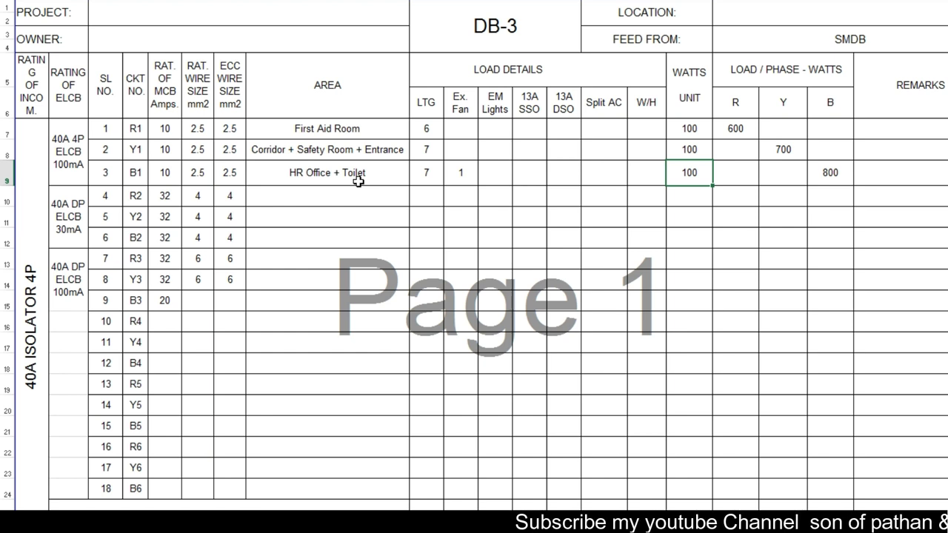
{"action": "key", "text": "Left"}
{"action": "key", "text": "Left"}
{"action": "key", "text": "Left"}
{"action": "key", "text": "Left"}
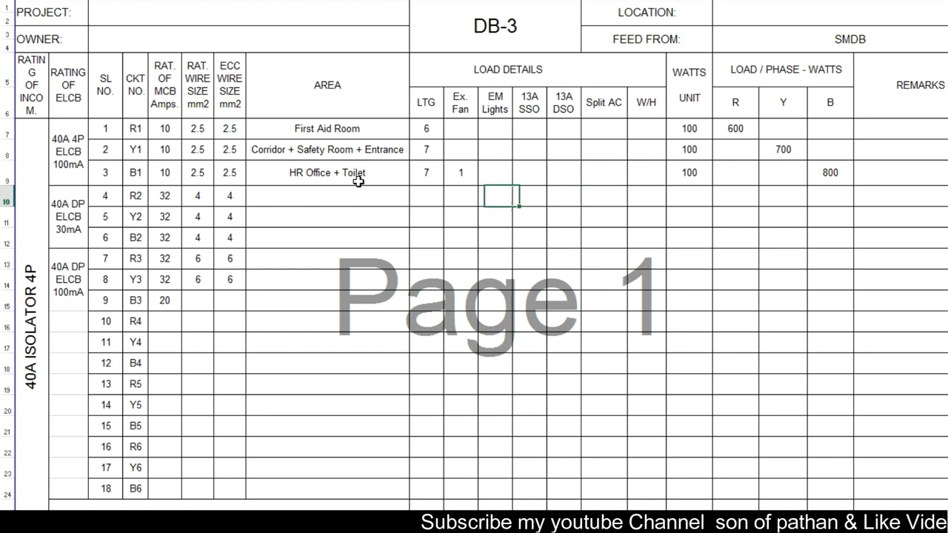
{"action": "key", "text": "Left"}
{"action": "key", "text": "Left"}
{"action": "key", "text": "Left"}
{"action": "key", "text": "Down"}
{"action": "key", "text": "Left"}
{"action": "key", "text": "Left"}
{"action": "key", "text": "Left"}
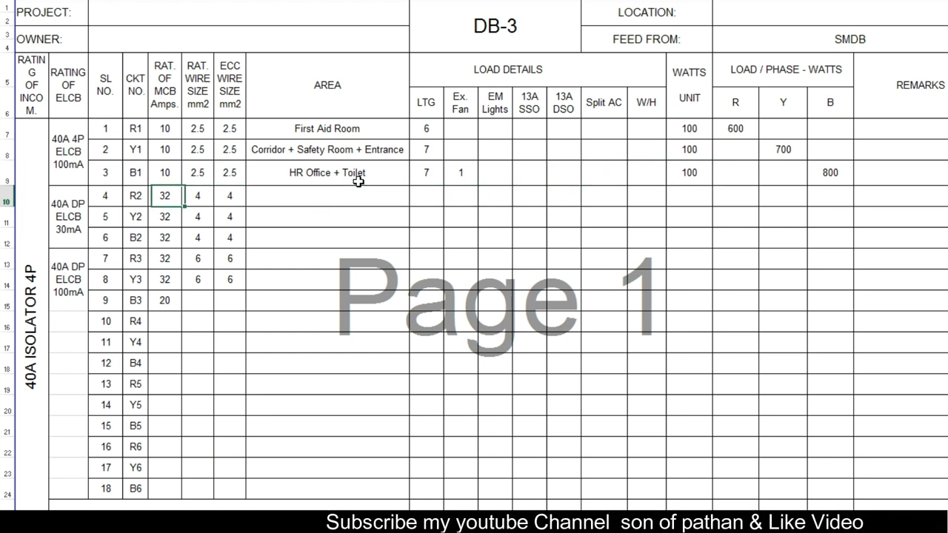
{"action": "key", "text": "Left"}
{"action": "key", "text": "Left"}
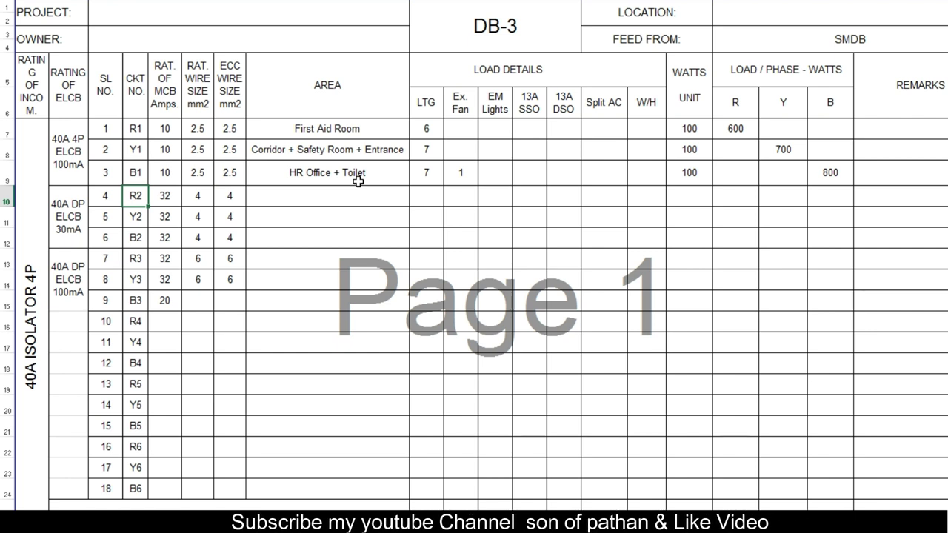
{"action": "key", "text": "Right"}
{"action": "key", "text": "Down"}
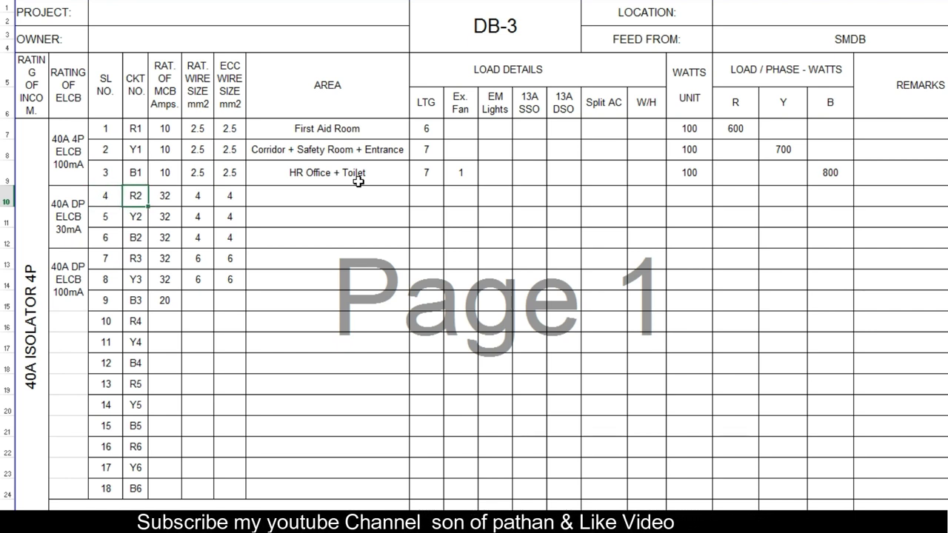
{"action": "key", "text": "Up"}
{"action": "key", "text": "Right"}
{"action": "key", "text": "Right"}
{"action": "key", "text": "Right"}
{"action": "key", "text": "Right"}
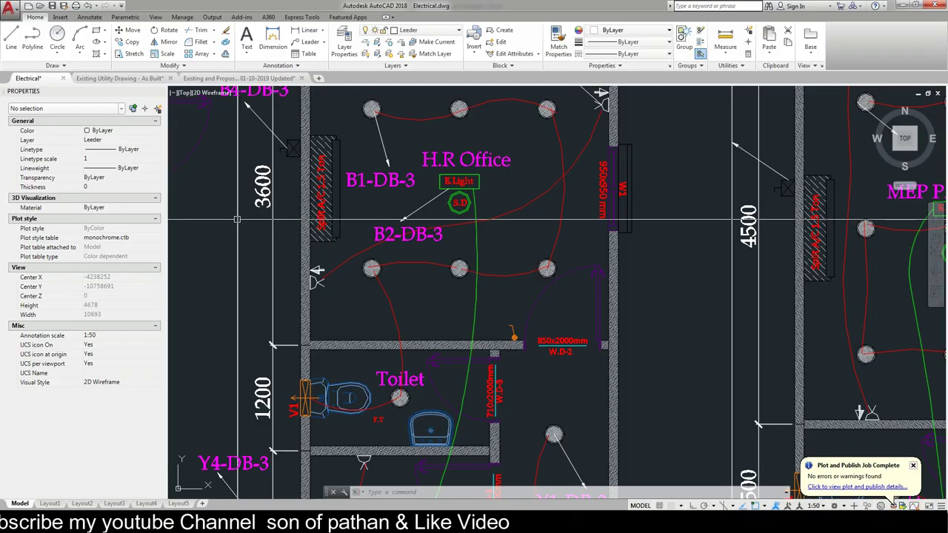
Zoom around the floor plan near the H.R Office to check DB-3 circuits, then return to Excel
{"action": "scroll", "coordinate": [321, 261], "scroll_direction": "down", "scroll_amount": 4}
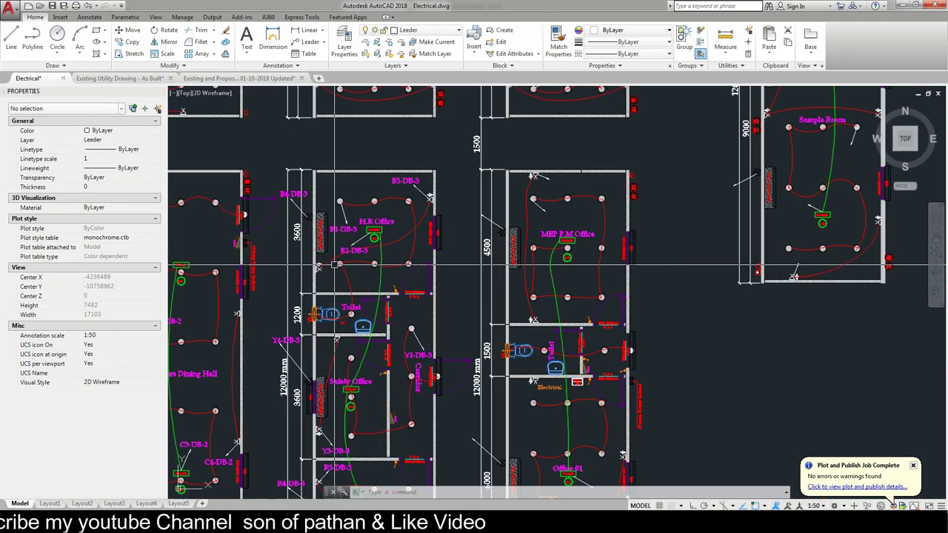
{"action": "scroll", "coordinate": [385, 363], "scroll_direction": "up", "scroll_amount": 3}
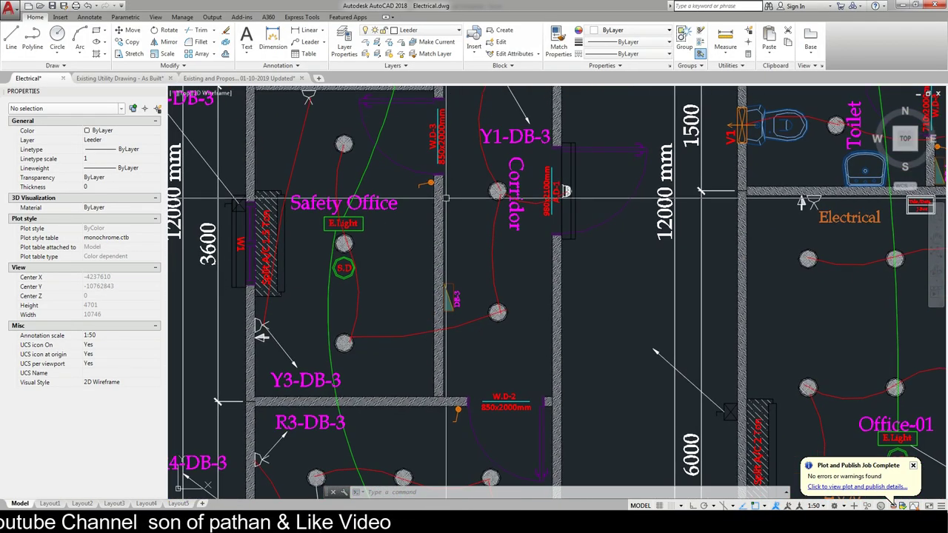
{"action": "scroll", "coordinate": [436, 247], "scroll_direction": "down", "scroll_amount": 5}
{"action": "scroll", "coordinate": [436, 246], "scroll_direction": "up", "scroll_amount": 2}
{"action": "scroll", "coordinate": [415, 222], "scroll_direction": "up", "scroll_amount": 1}
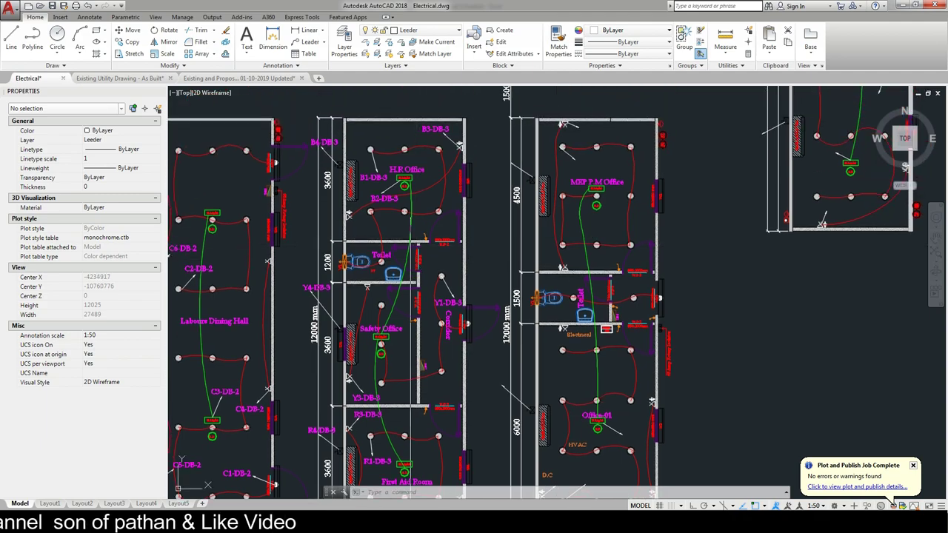
{"action": "scroll", "coordinate": [397, 194], "scroll_direction": "up", "scroll_amount": 3}
{"action": "scroll", "coordinate": [397, 194], "scroll_direction": "down", "scroll_amount": 3}
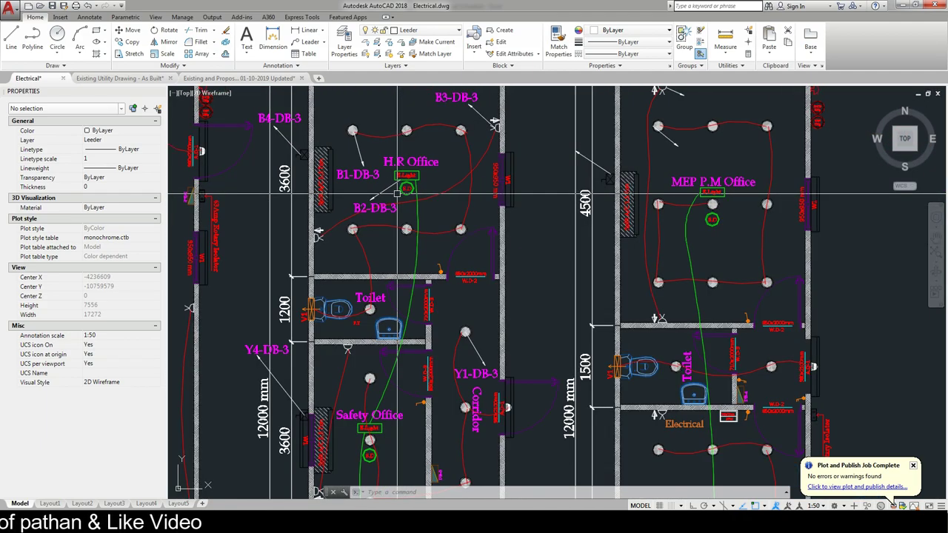
{"action": "key", "text": "alt+Tab"}
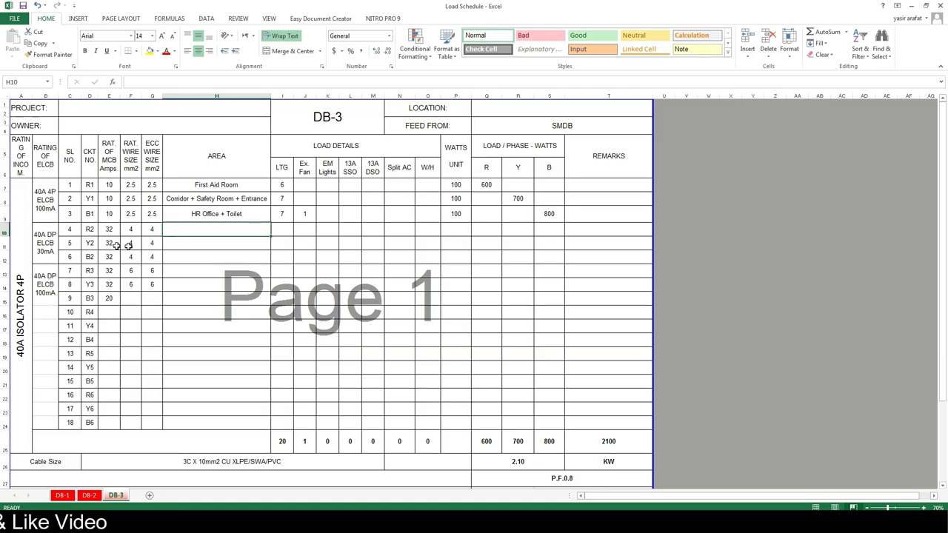
Merge and center the 40A 4P ELCB 100mA cell across B7:B12 for circuits 1–6
{"action": "left_click", "coordinate": [53, 236]}
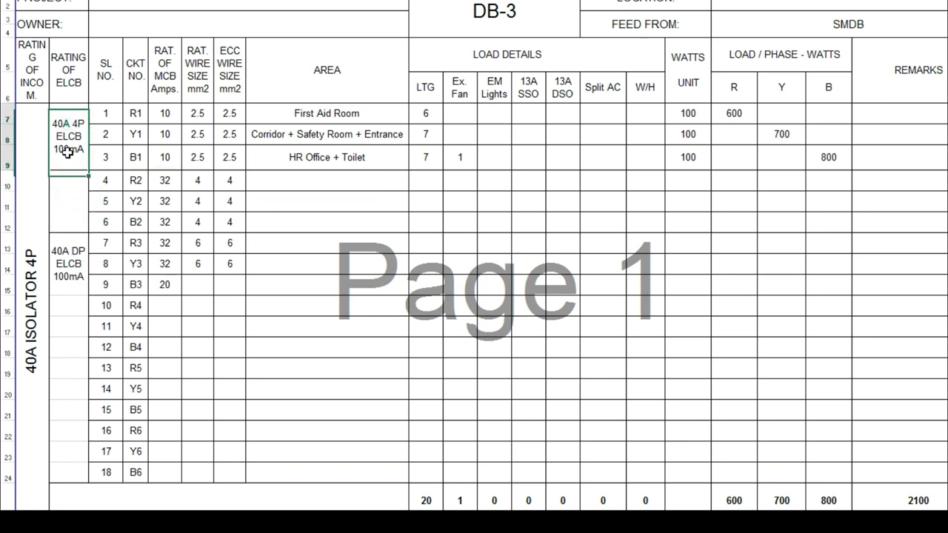
{"action": "left_click_drag", "start_coordinate": [67, 151], "coordinate": [64, 196]}
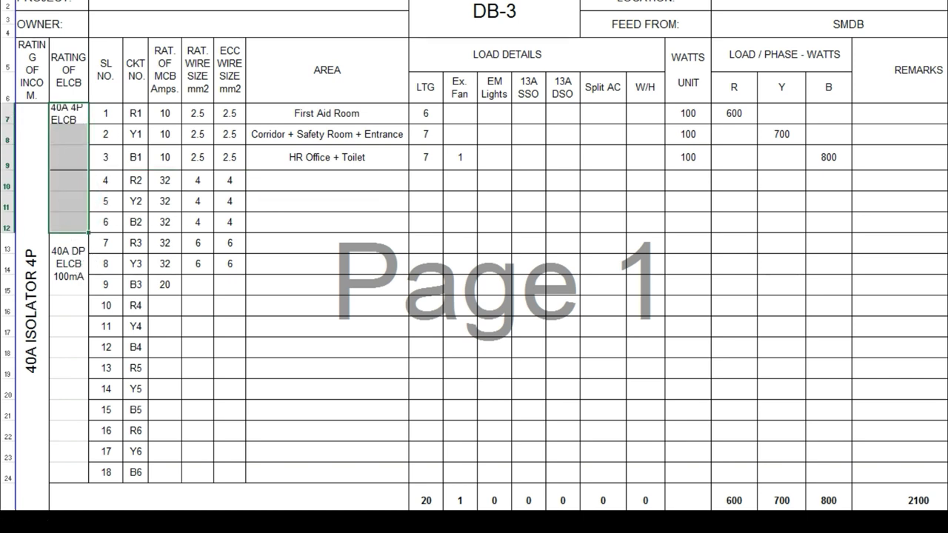
{"action": "key", "text": "alt+h"}
{"action": "key", "text": "m"}
{"action": "key", "text": "c"}
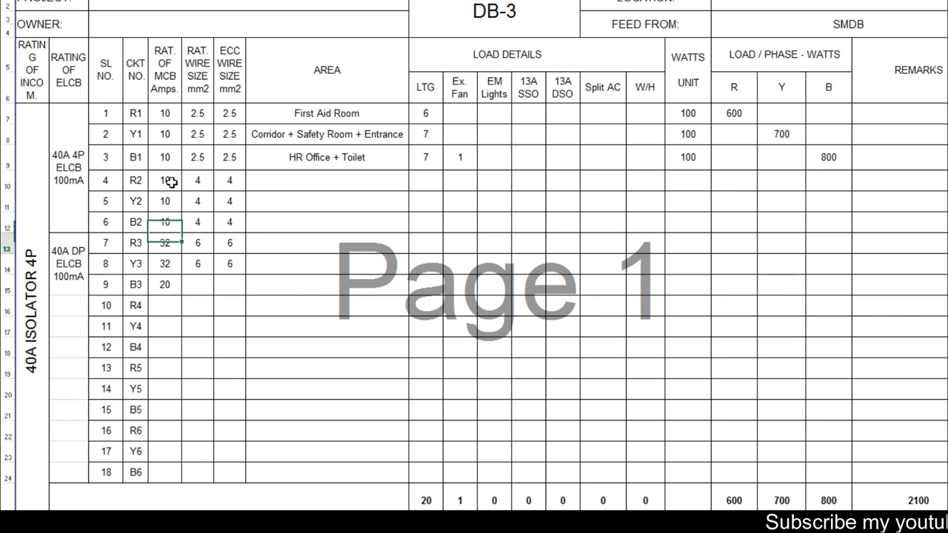
Clear the wire sizes of circuits R2 and Y2
{"action": "key", "text": "shift+Down"}
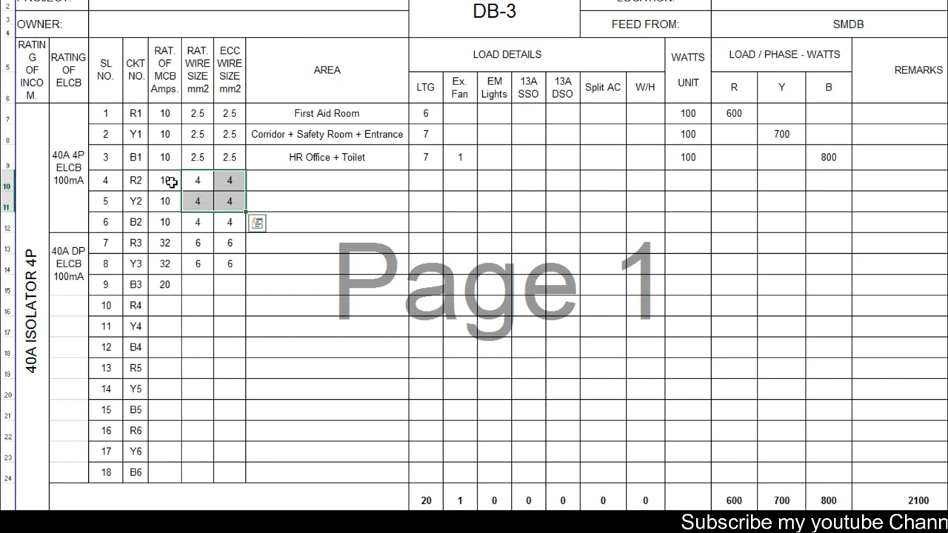
{"action": "key", "text": "Down"}
{"action": "key", "text": "Down"}
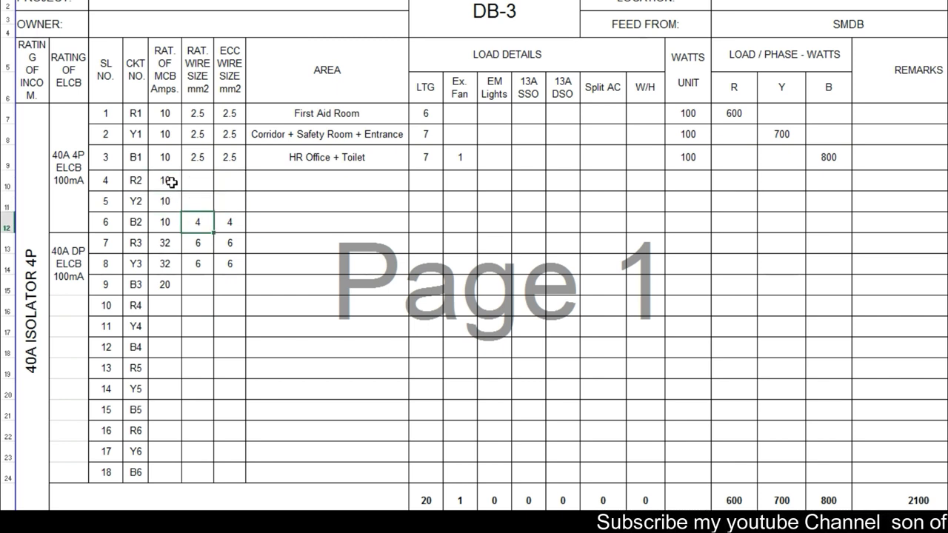
{"action": "key", "text": "Tab"}
Set B2 wire sizes to 2.5 and list 3 Emergency Lights for circuit B2
{"action": "type", "text": "2.5"}
{"action": "key", "text": "Tab"}
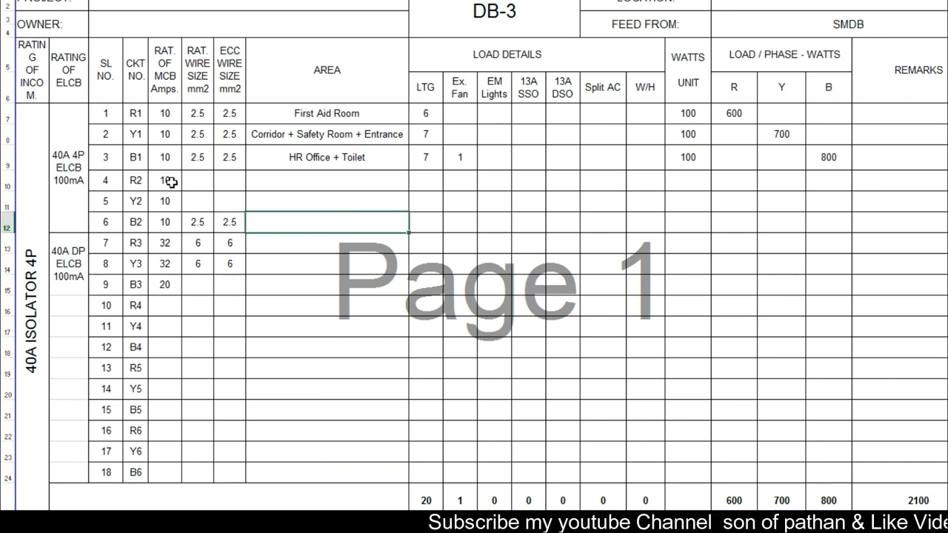
{"action": "type", "text": "Emeg"}
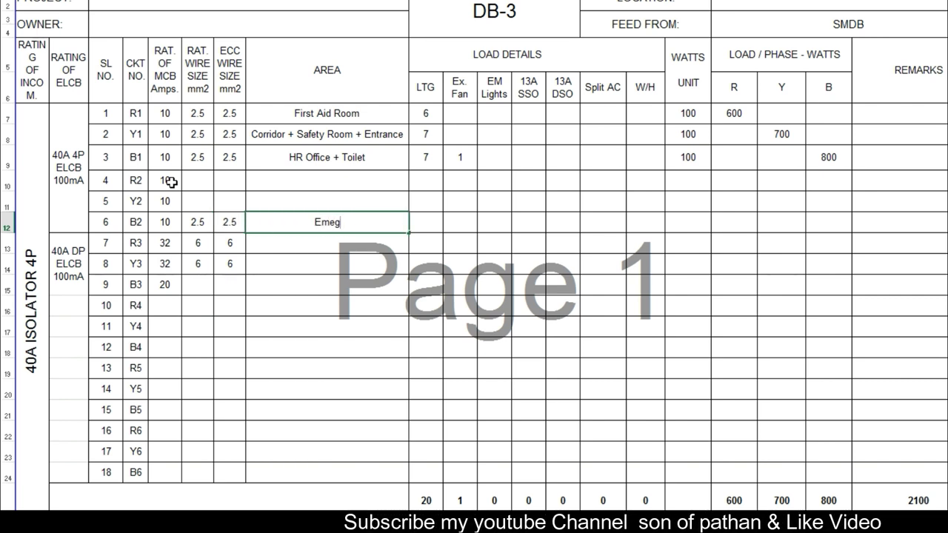
{"action": "key", "text": "BackSpace"}
{"action": "type", "text": "rgency "}
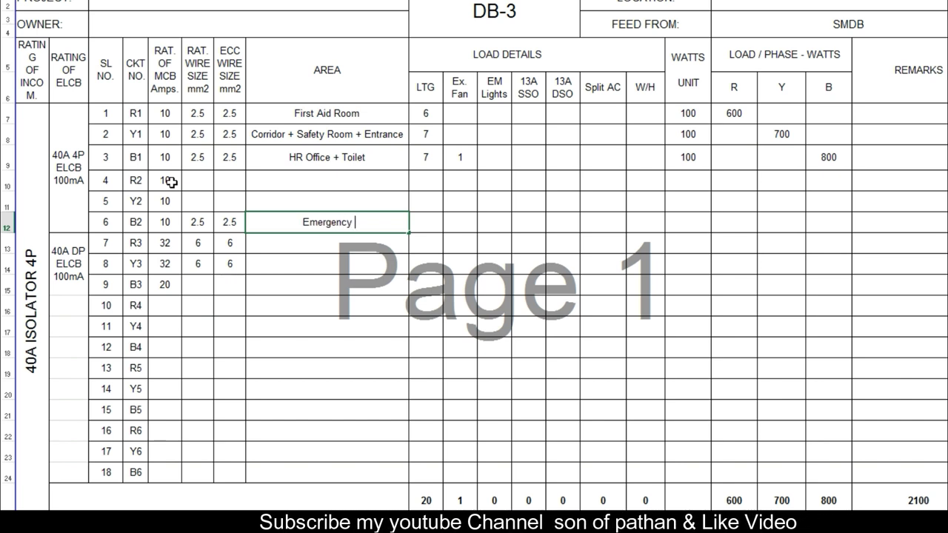
{"action": "type", "text": "Lightys"}
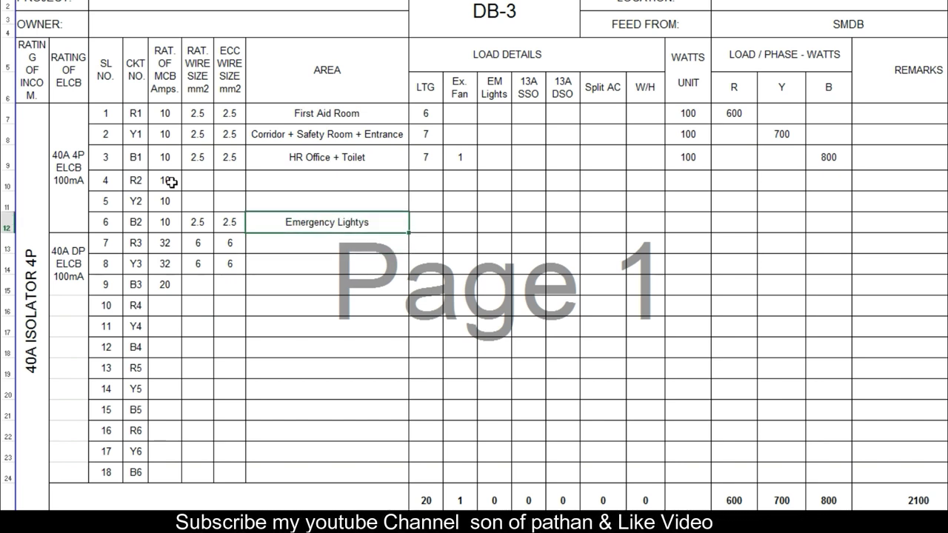
{"action": "key", "text": "BackSpace"}
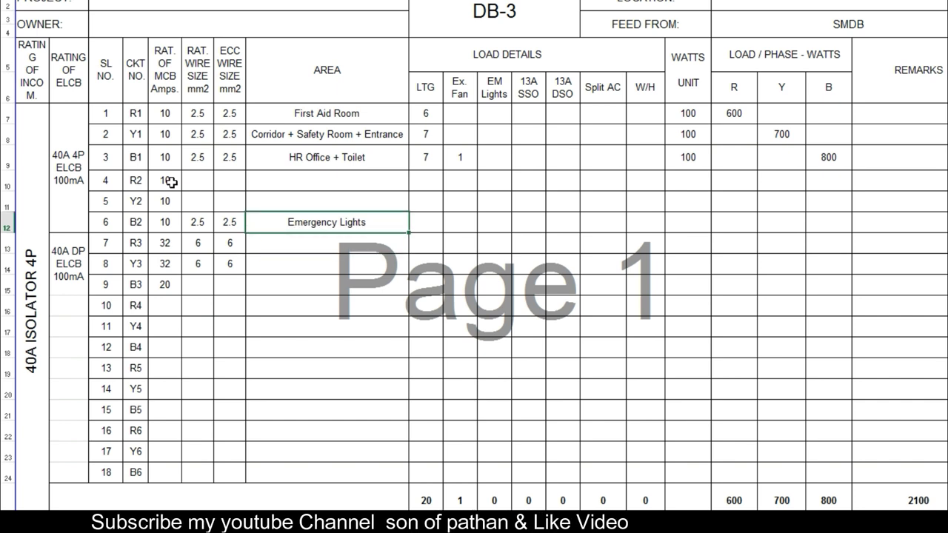
{"action": "key", "text": "Tab"}
{"action": "key", "text": "Tab"}
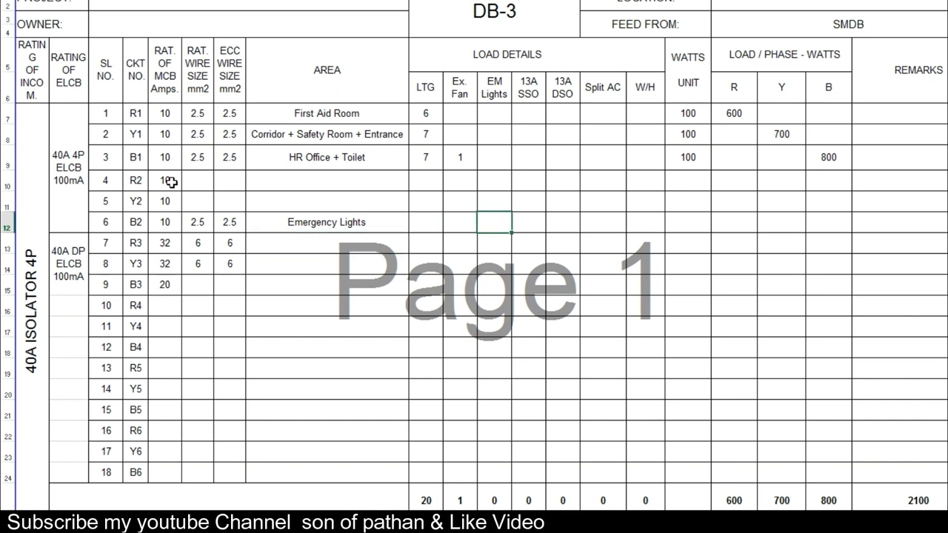
{"action": "key", "text": "Tab"}
{"action": "type", "text": "3"}
{"action": "key", "text": "Left"}
{"action": "key", "text": "Left"}
{"action": "key", "text": "Left"}
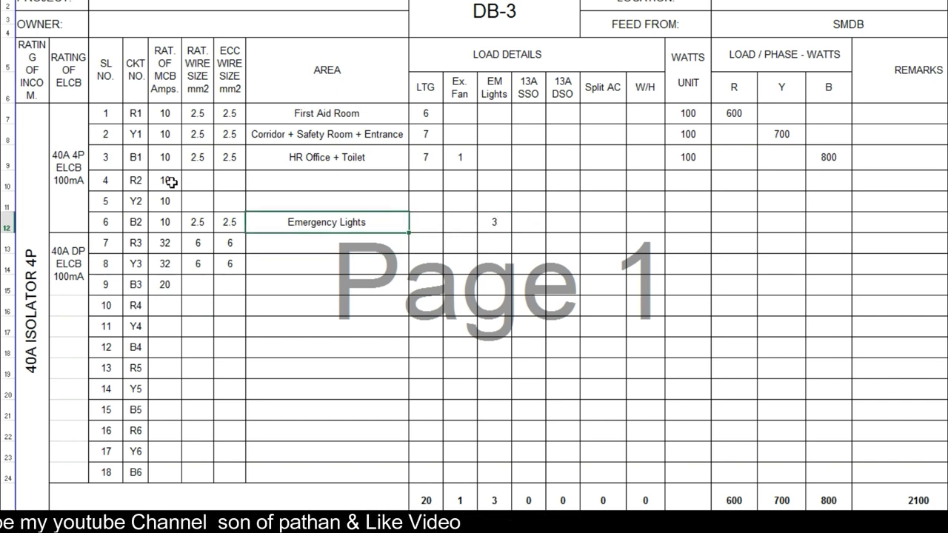
Name circuit R2 'Spare' and commit the Emergency Lights B-phase formula for 150 W
{"action": "key", "text": "Up"}
{"action": "key", "text": "Up"}
{"action": "type", "text": "Spa"}
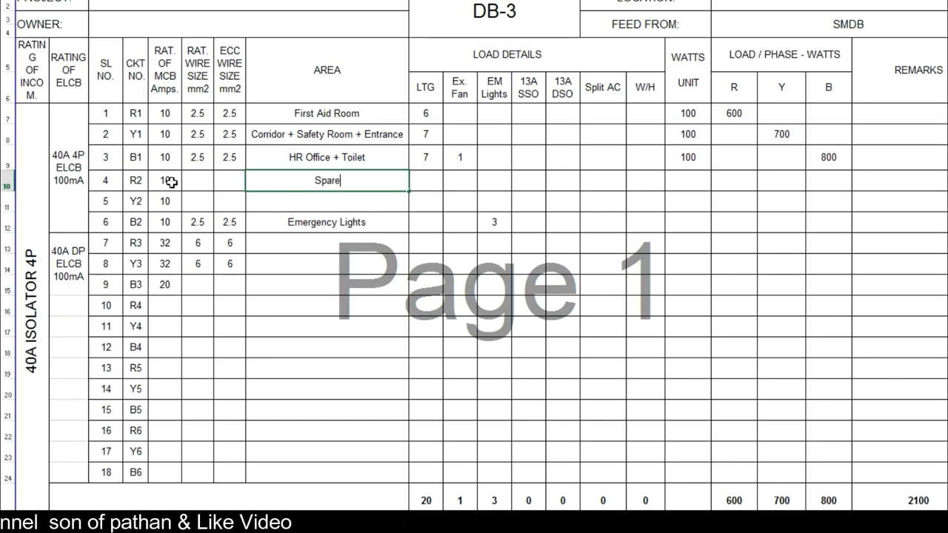
{"action": "key", "text": "Return"}
{"action": "key", "text": "Up"}
{"action": "key", "text": "Left"}
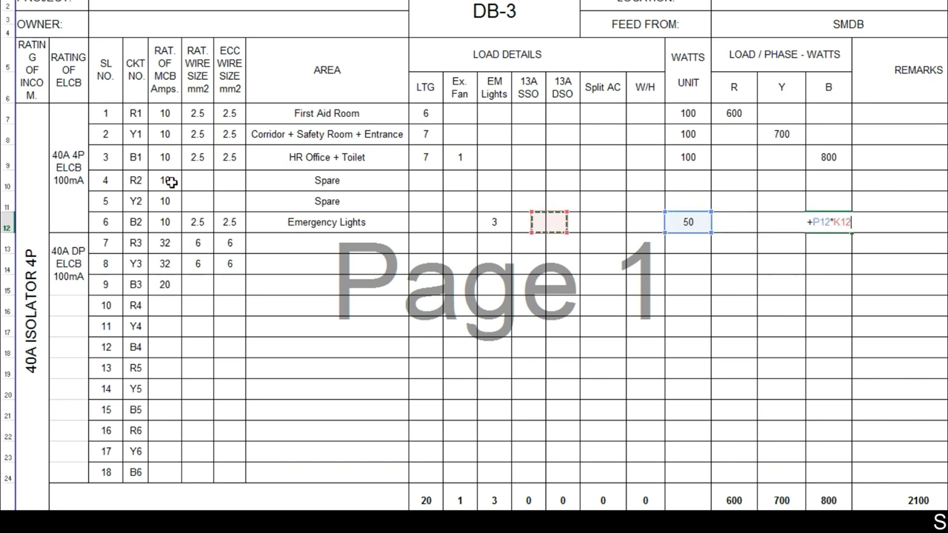
{"action": "key", "text": "Return"}
{"action": "type", "text": "Spare"}
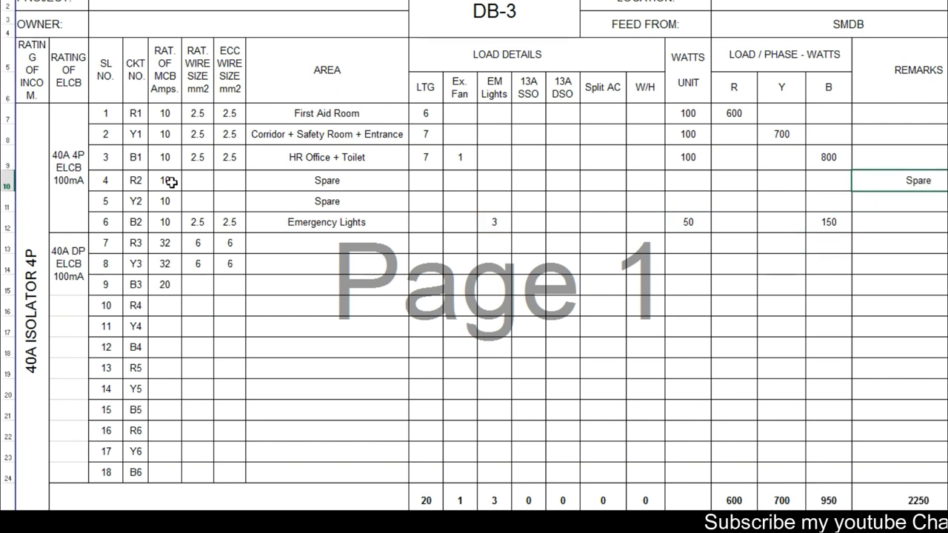
Enter 'Spare' in the Remarks of both spare circuits
{"action": "key", "text": "Return"}
{"action": "type", "text": "Spare"}
{"action": "key", "text": "Return"}
{"action": "key", "text": "Up"}
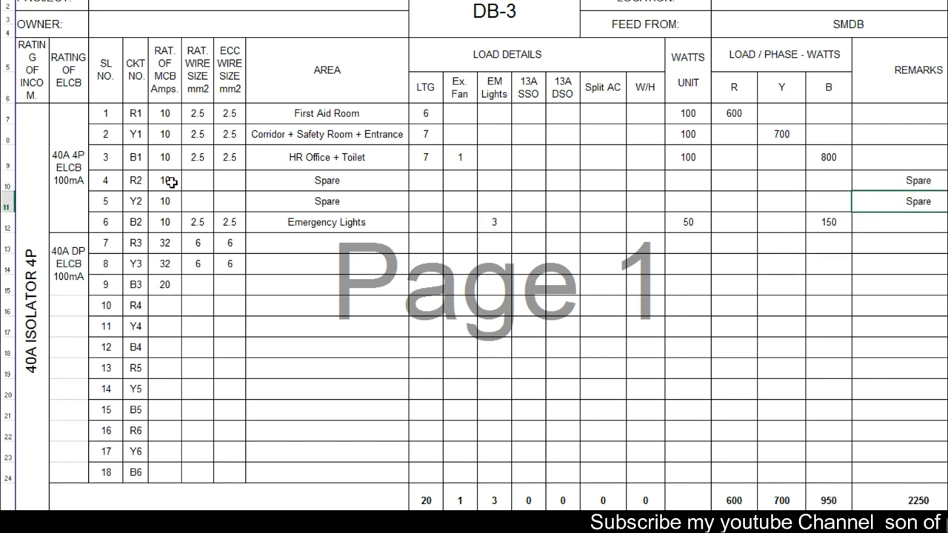
{"action": "key", "text": "Down"}
{"action": "key", "text": "Down"}
{"action": "key", "text": "Down"}
{"action": "key", "text": "Left"}
{"action": "key", "text": "Left"}
{"action": "key", "text": "Left"}
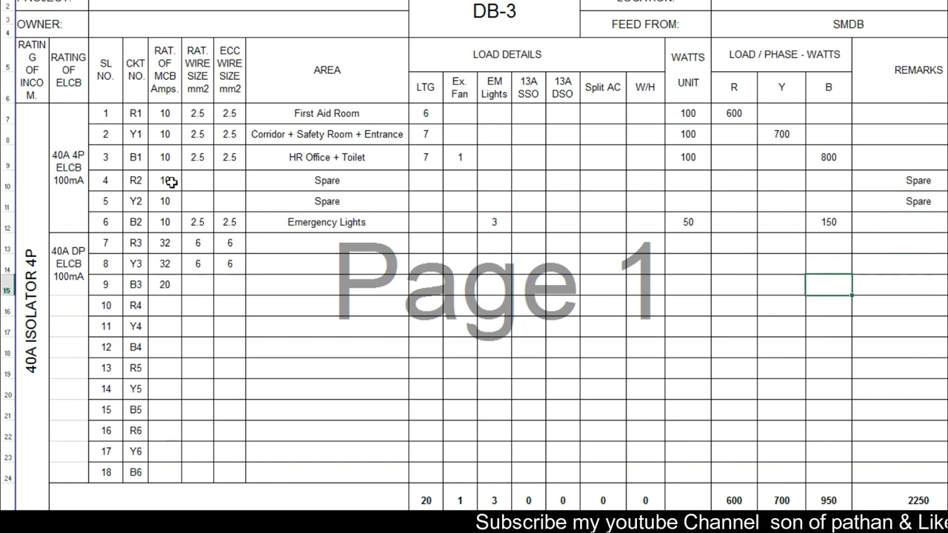
{"action": "key", "text": "Left"}
{"action": "key", "text": "Left"}
{"action": "key", "text": "Left"}
{"action": "key", "text": "Left"}
{"action": "key", "text": "Up"}
{"action": "key", "text": "Up"}
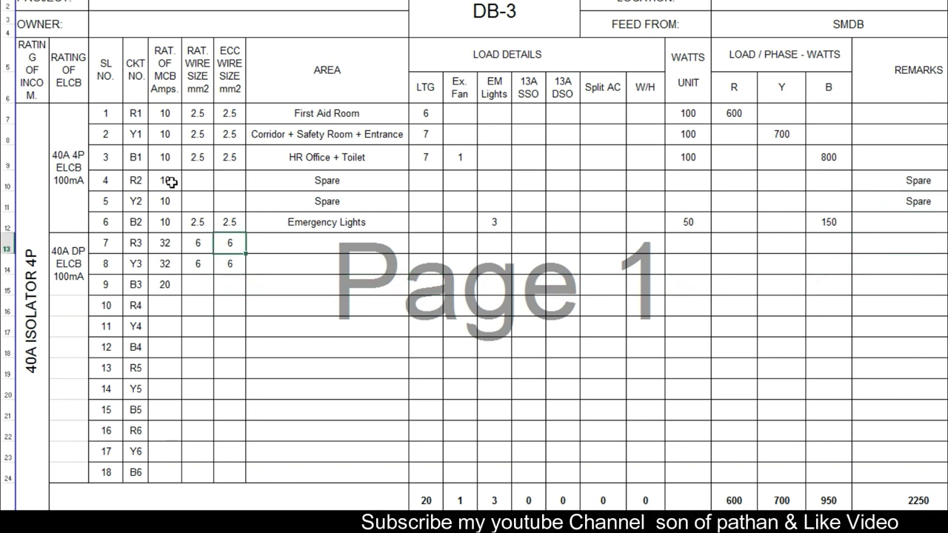
{"action": "key", "text": "Left"}
{"action": "key", "text": "Left"}
{"action": "key", "text": "Left"}
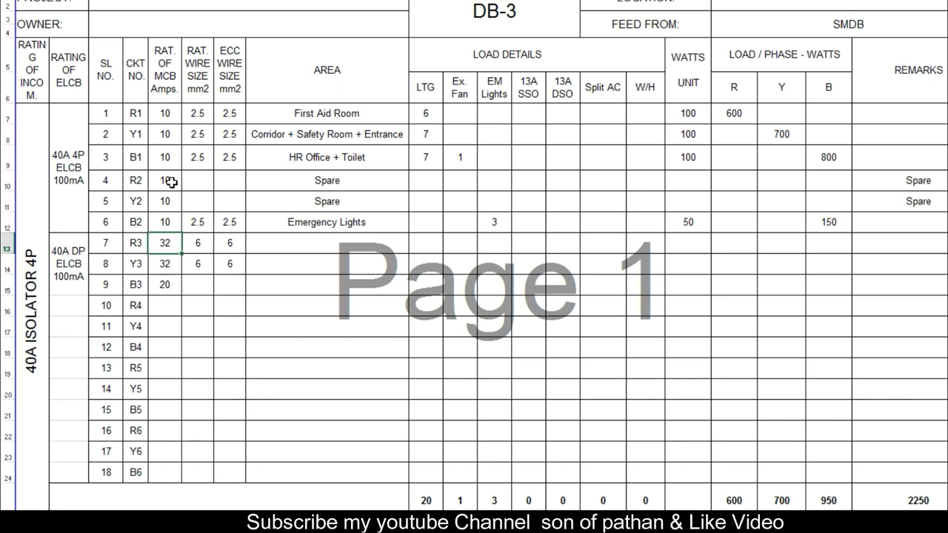
{"action": "key", "text": "Right"}
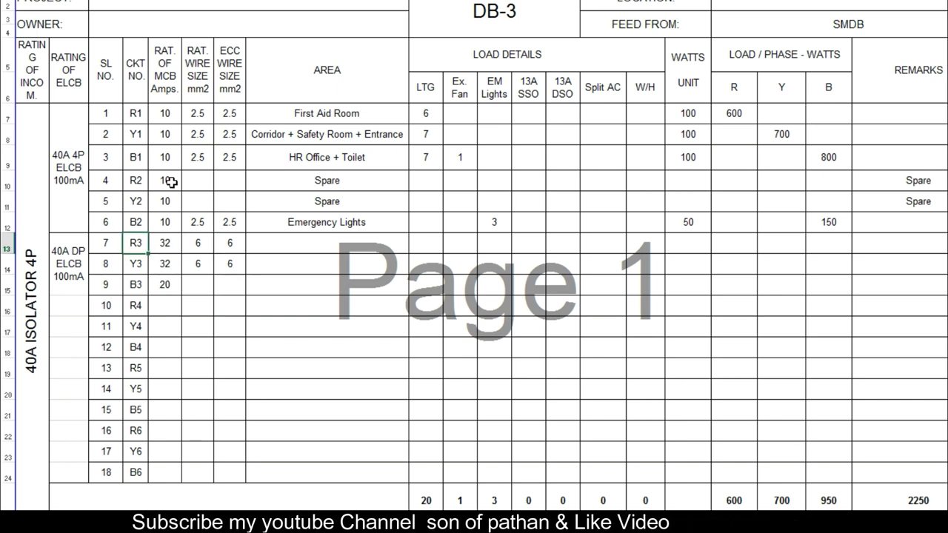
{"action": "key", "text": "alt+Tab"}
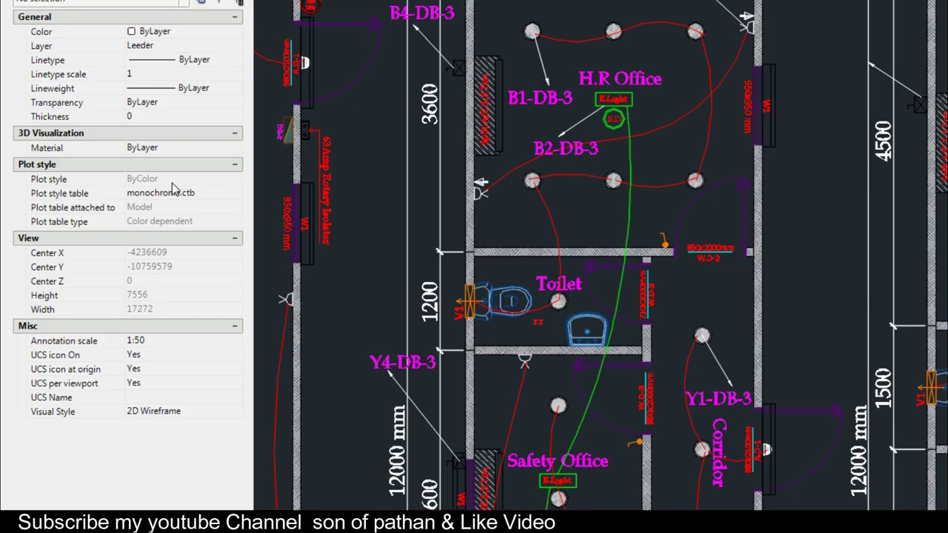
Change the ELCB for circuits 7–9 from 40A DP ELCB 100mA to 40A 4P ELCB 30mA
{"action": "key", "text": "alt+Tab"}
{"action": "left_click", "coordinate": [71, 277]}
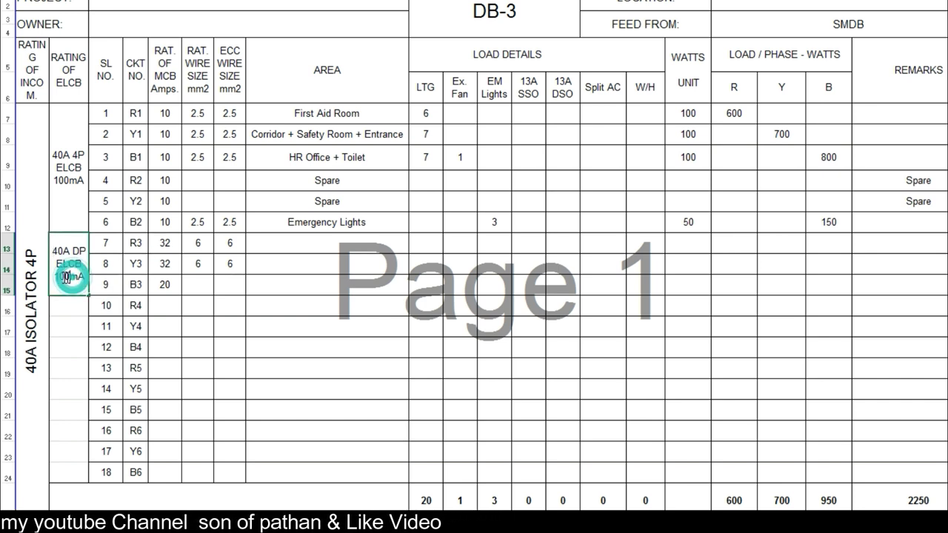
{"action": "left_click", "coordinate": [79, 171]}
{"action": "left_click_drag", "start_coordinate": [76, 181], "coordinate": [362, 198]}
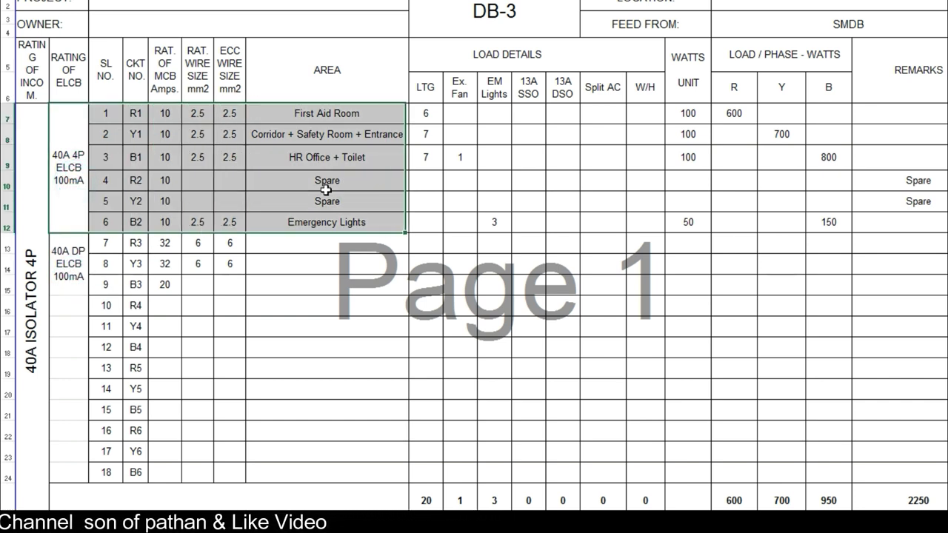
{"action": "left_click", "coordinate": [65, 180]}
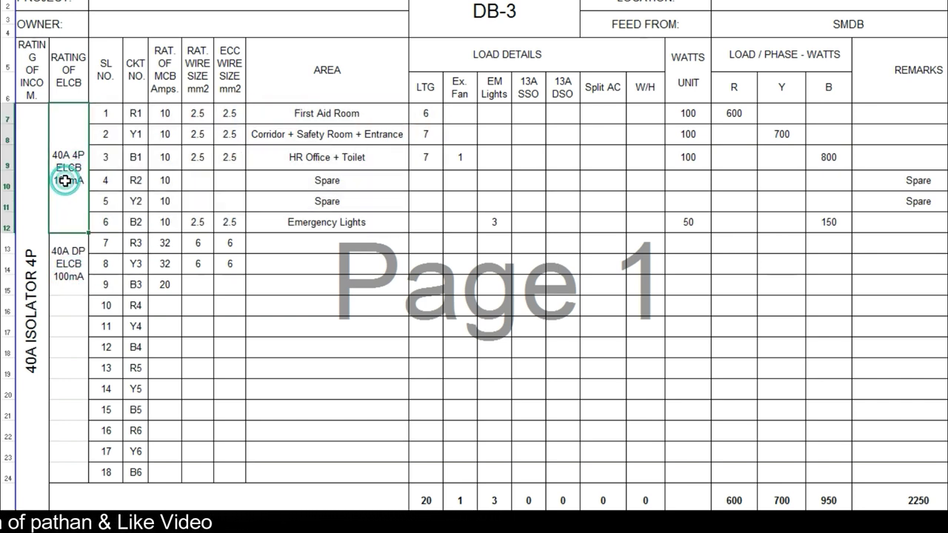
{"action": "left_click", "coordinate": [73, 277]}
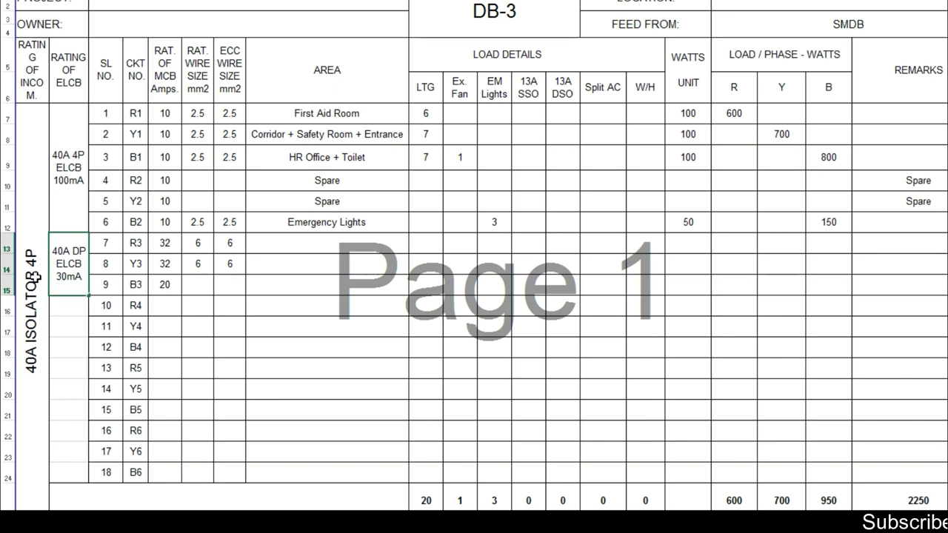
{"action": "key", "text": "Return"}
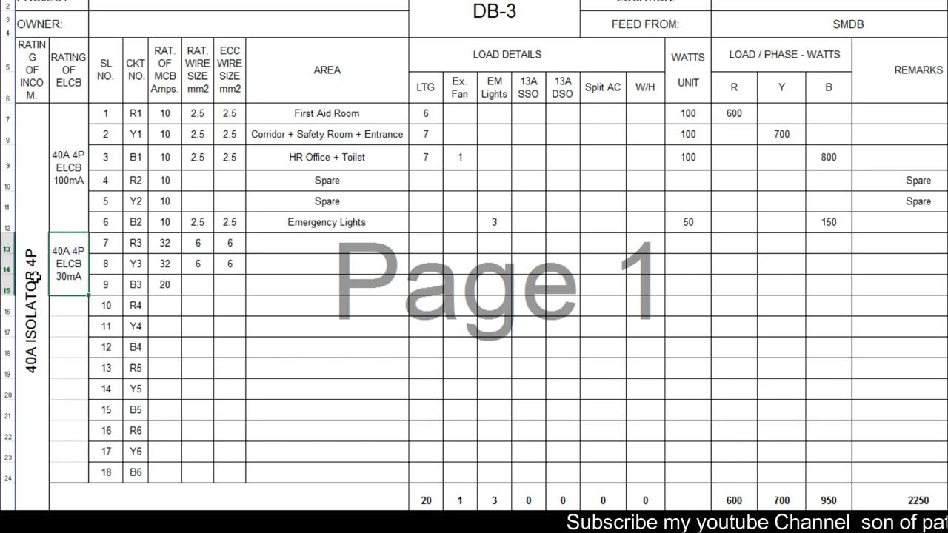
{"action": "key", "text": "Right"}
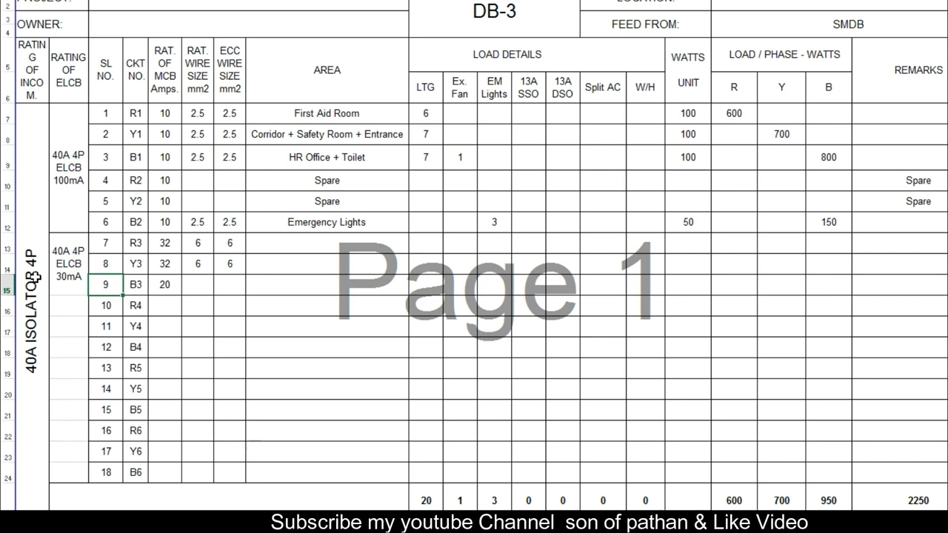
{"action": "key", "text": "Left"}
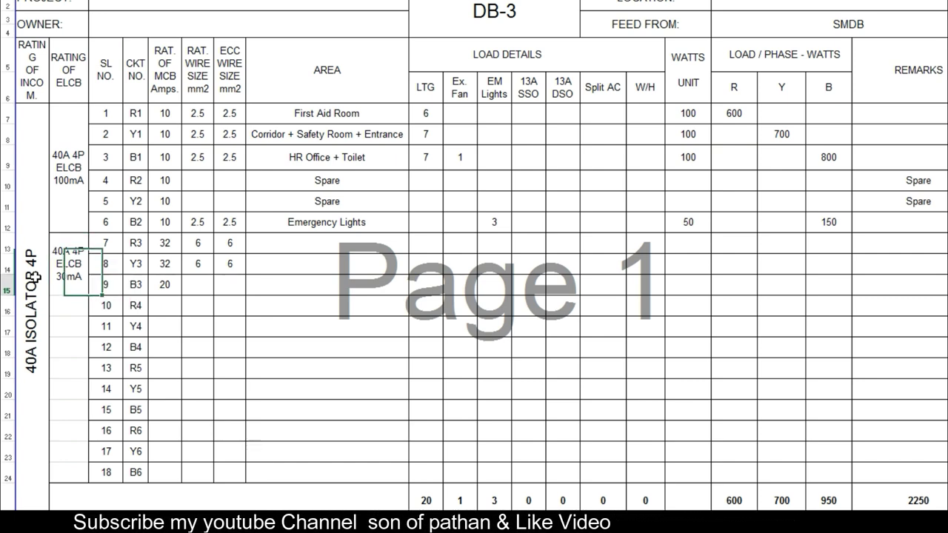
{"action": "key", "text": "Right"}
{"action": "key", "text": "Right"}
{"action": "key", "text": "Right"}
{"action": "key", "text": "Up"}
{"action": "key", "text": "Up"}
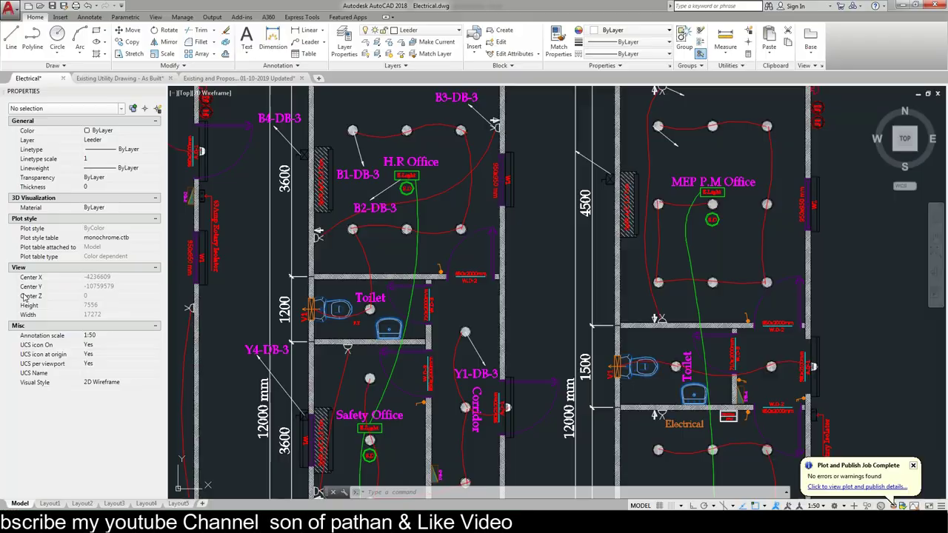
Zoom into the First Aid Room to check circuits R1-DB-3 and R3-DB-3, then return to Excel
{"action": "scroll", "coordinate": [422, 178], "scroll_direction": "up", "scroll_amount": 2}
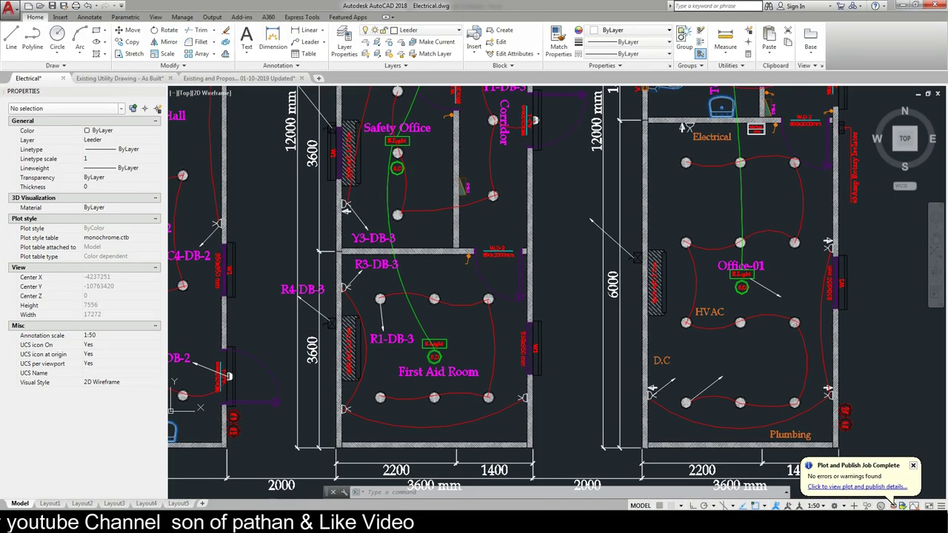
{"action": "scroll", "coordinate": [357, 263], "scroll_direction": "up", "scroll_amount": 4}
{"action": "scroll", "coordinate": [357, 263], "scroll_direction": "down", "scroll_amount": 2}
{"action": "scroll", "coordinate": [357, 263], "scroll_direction": "down", "scroll_amount": 2}
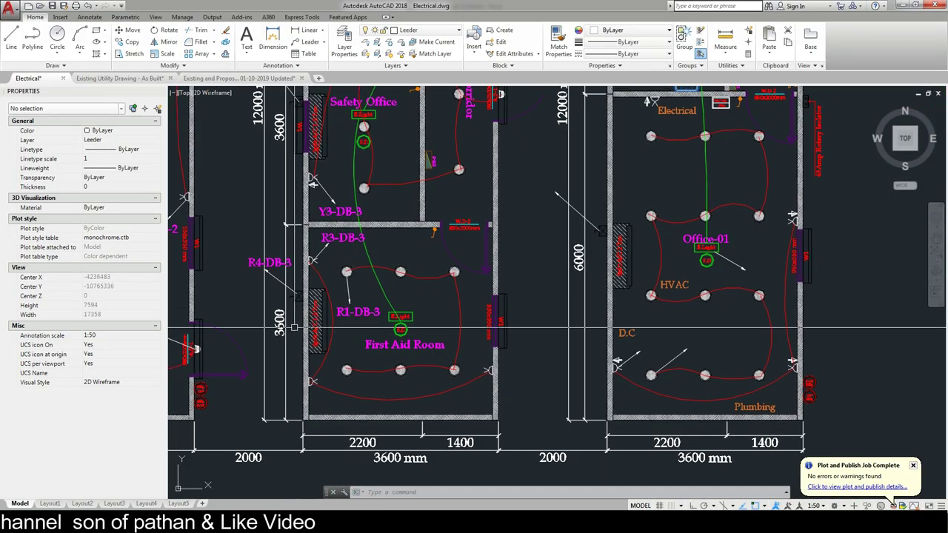
{"action": "scroll", "coordinate": [314, 274], "scroll_direction": "up", "scroll_amount": 2}
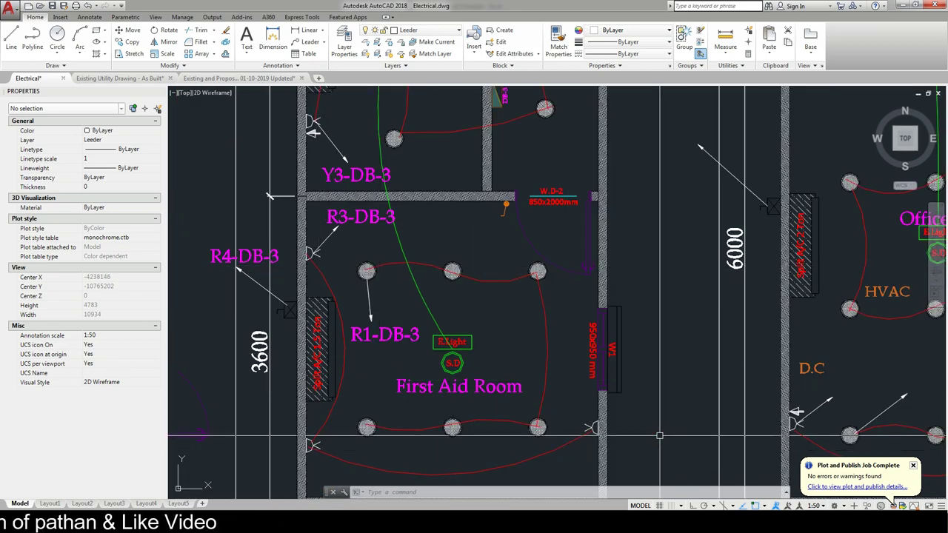
{"action": "key", "text": "alt+Tab"}
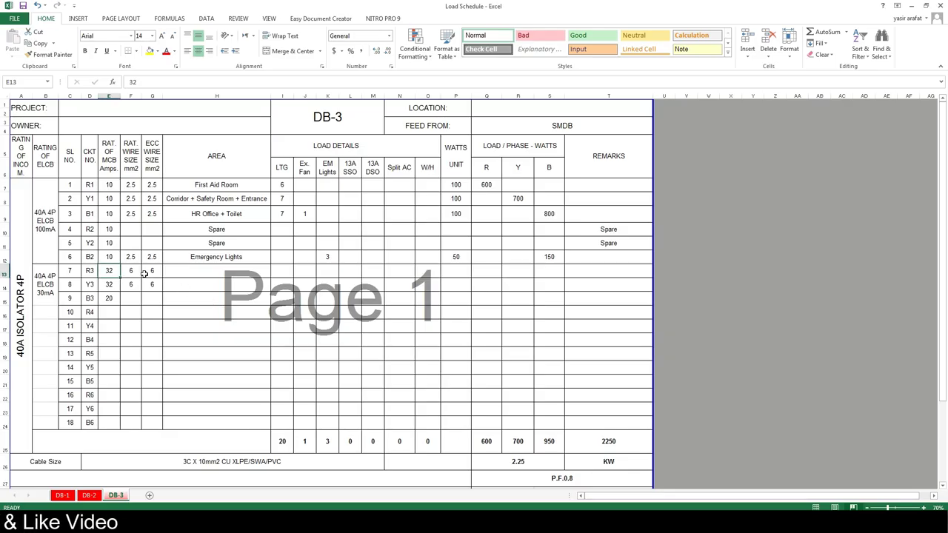
Enter the 4 mm² wire size on circuit R3's First Aid Room row
{"action": "type", "text": "400"}
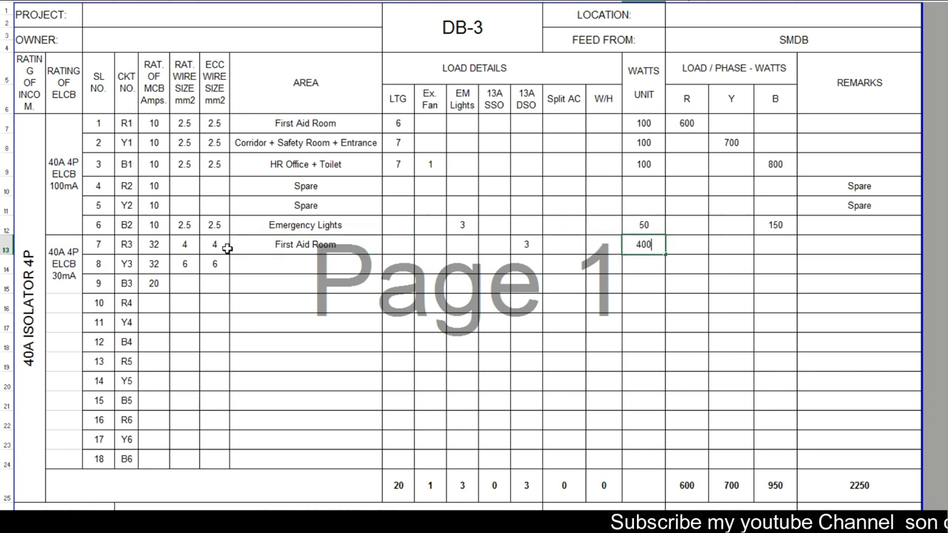
{"action": "key", "text": "alt+Tab"}
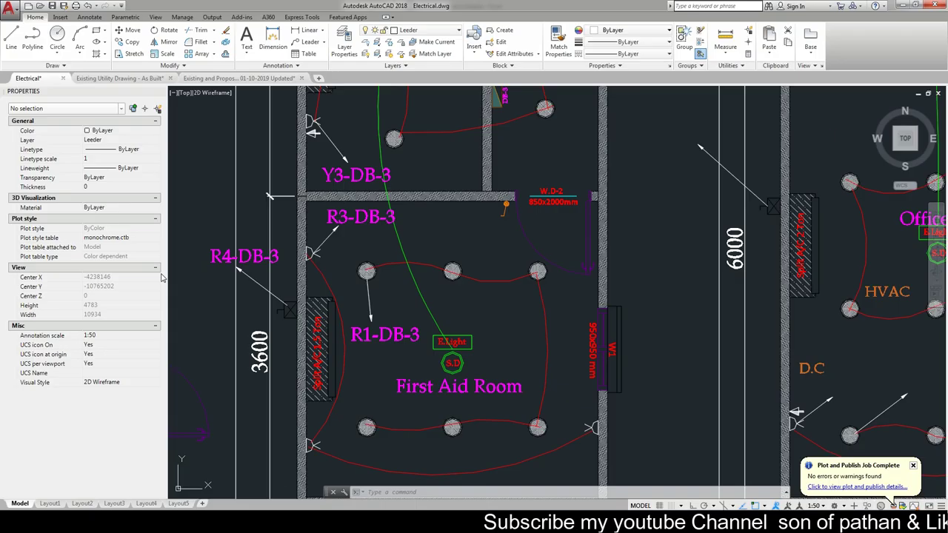
Zoom onto the R3-DB-3 socket symbol in the drawing, then return to the schedule
{"action": "key", "text": "alt+Tab"}
{"action": "key", "text": "alt+Tab"}
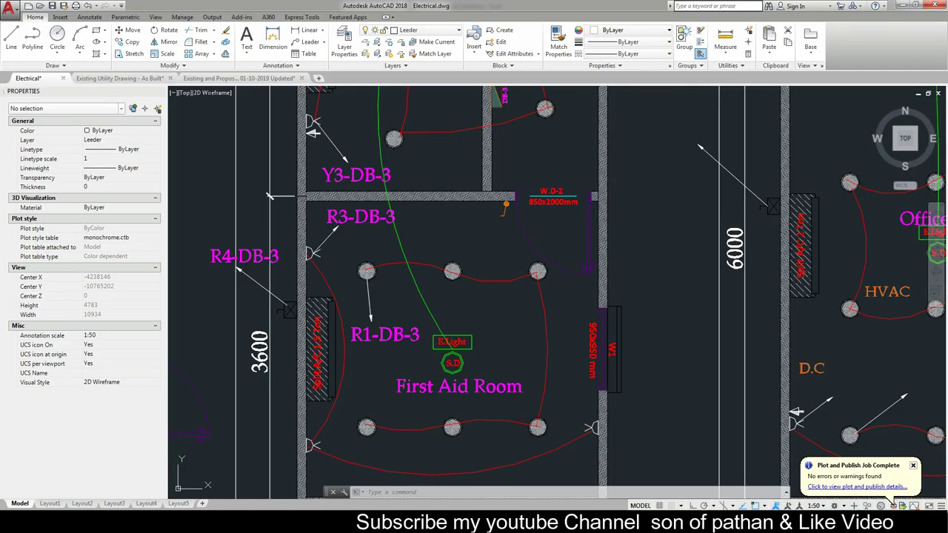
{"action": "scroll", "coordinate": [310, 251], "scroll_direction": "up", "scroll_amount": 6}
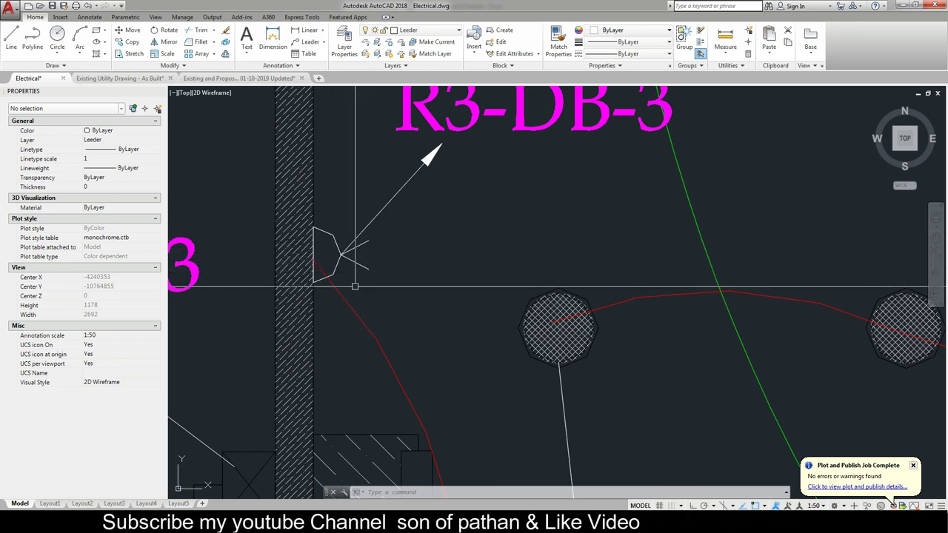
{"action": "key", "text": "alt+Tab"}
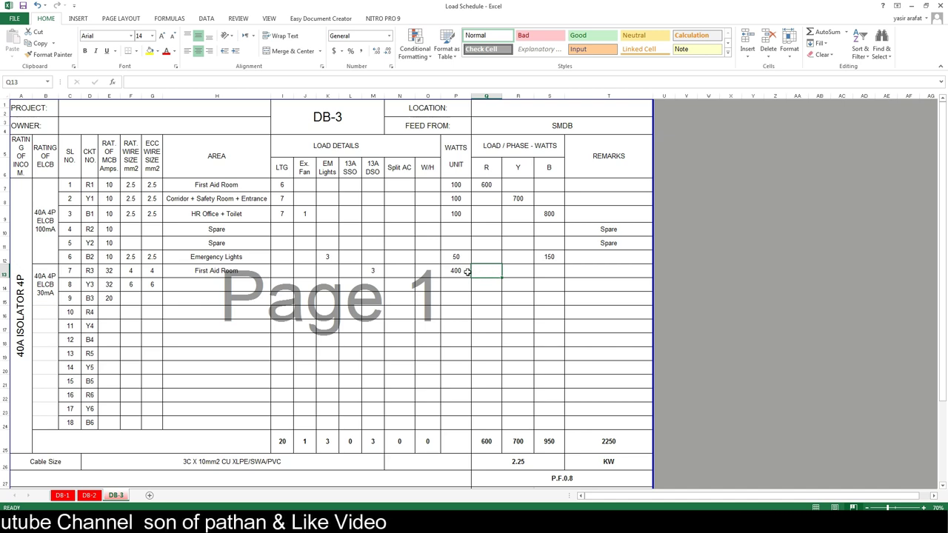
Complete circuit R3 with 3 DSO at 400 W each, giving 1200 W on the R phase
{"action": "left_click", "coordinate": [459, 271]}
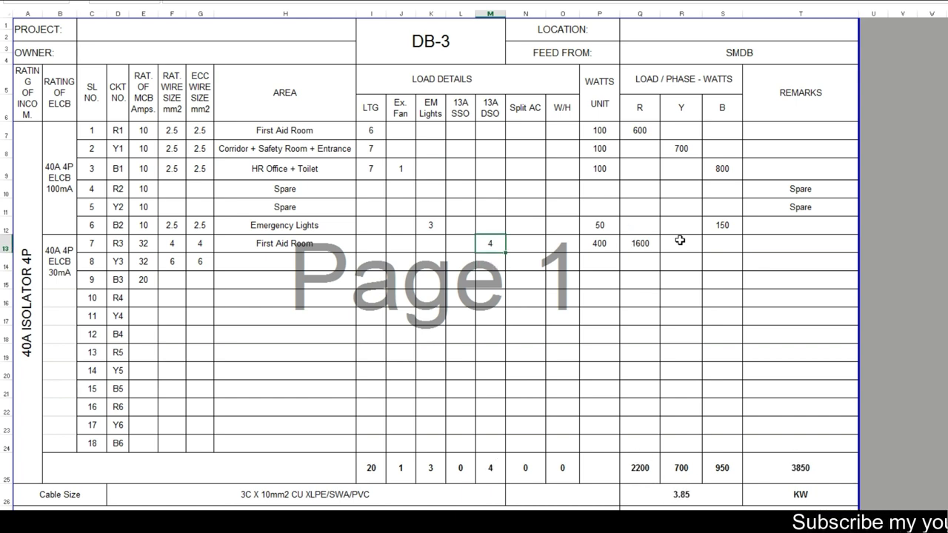
{"action": "key", "text": "Right"}
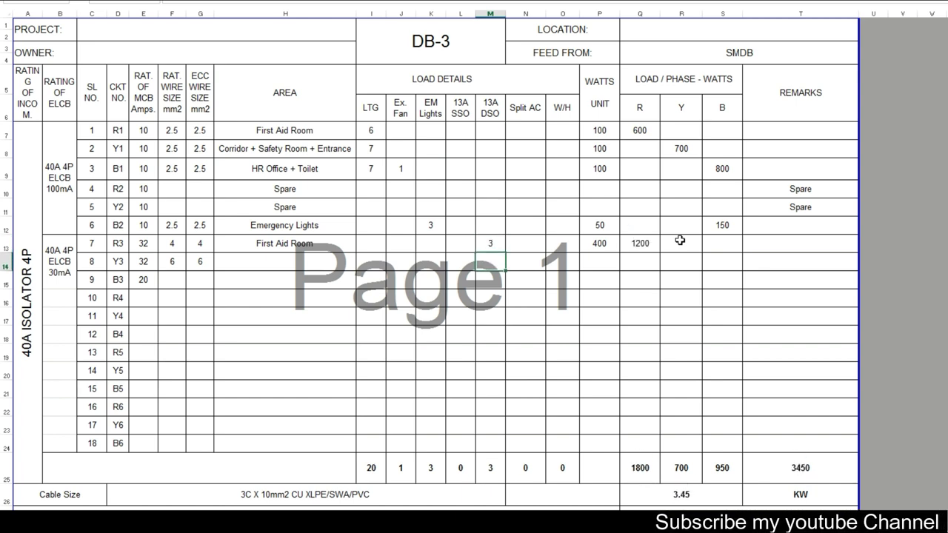
{"action": "key", "text": "Right"}
{"action": "key", "text": "Right"}
{"action": "key", "text": "Right"}
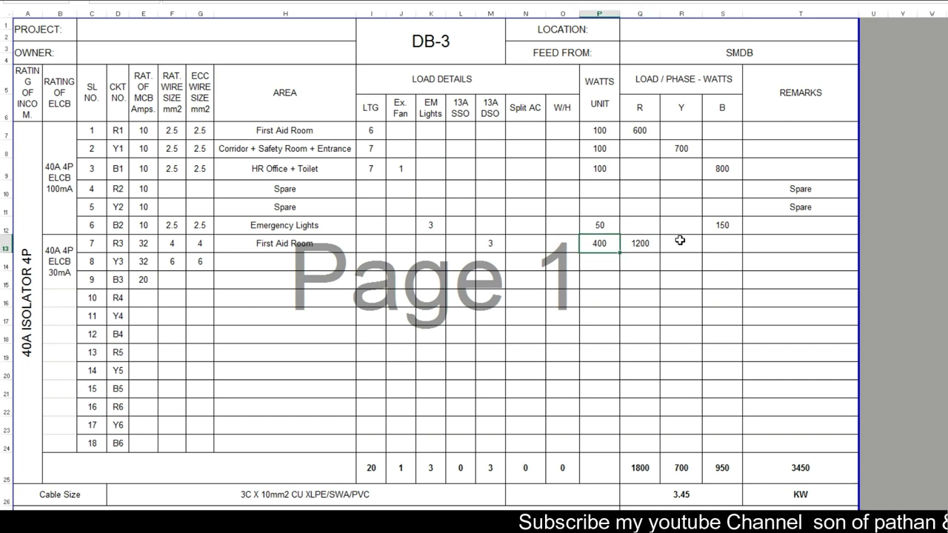
{"action": "key", "text": "Left"}
{"action": "key", "text": "Left"}
{"action": "key", "text": "Left"}
{"action": "key", "text": "Left"}
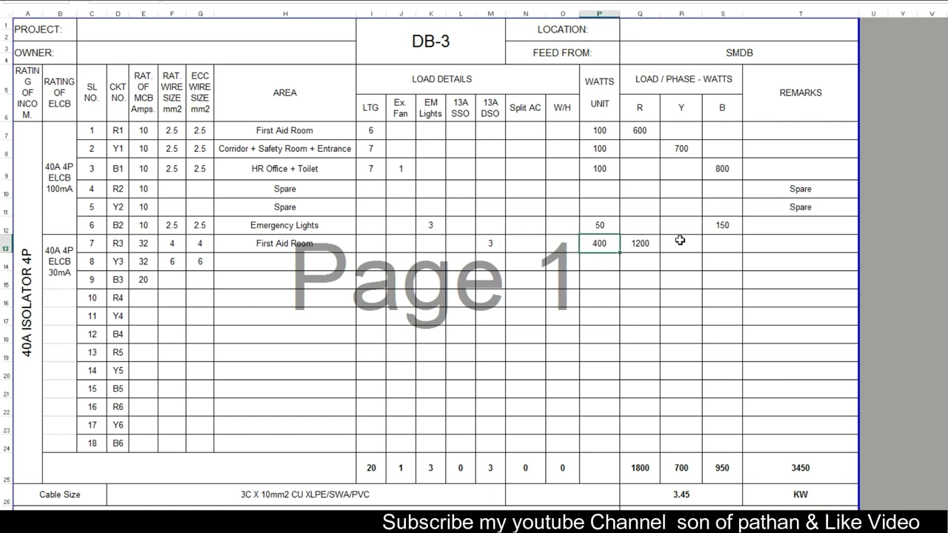
{"action": "key", "text": "Right"}
{"action": "key", "text": "Right"}
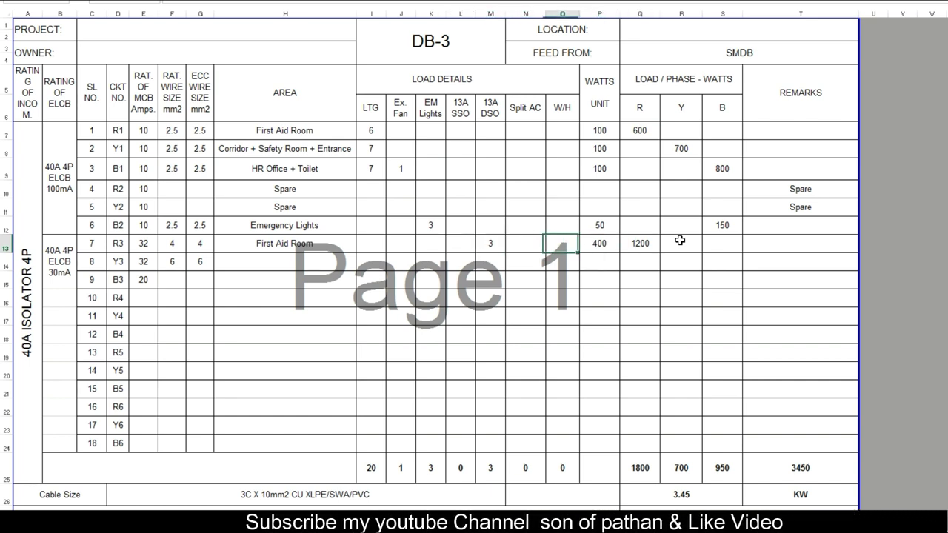
{"action": "key", "text": "Right"}
{"action": "key", "text": "Right"}
{"action": "key", "text": "Right"}
{"action": "key", "text": "Down"}
{"action": "key", "text": "Right"}
{"action": "key", "text": "Up"}
{"action": "key", "text": "Right"}
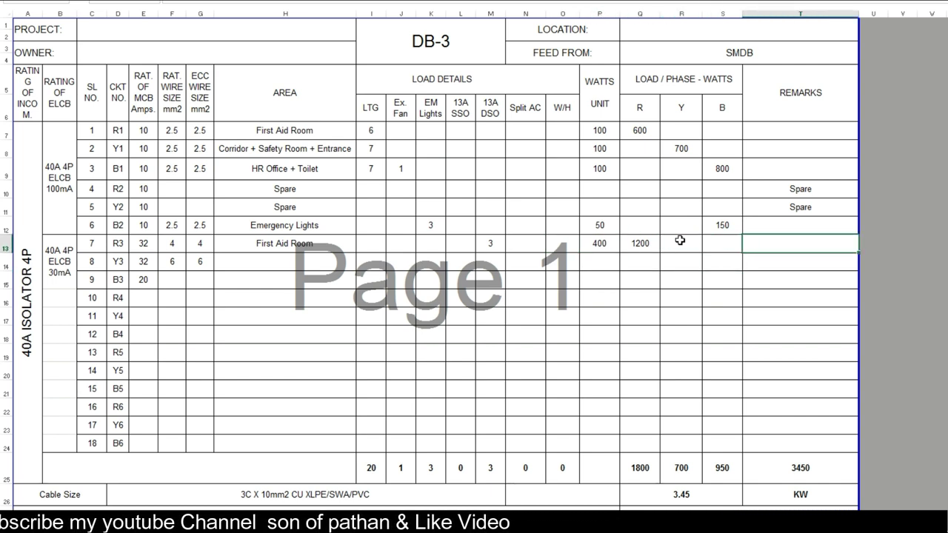
Add the remark 'Ring Circuit' to circuit R3's First Aid Room row
{"action": "type", "text": "Ring Circuit"}
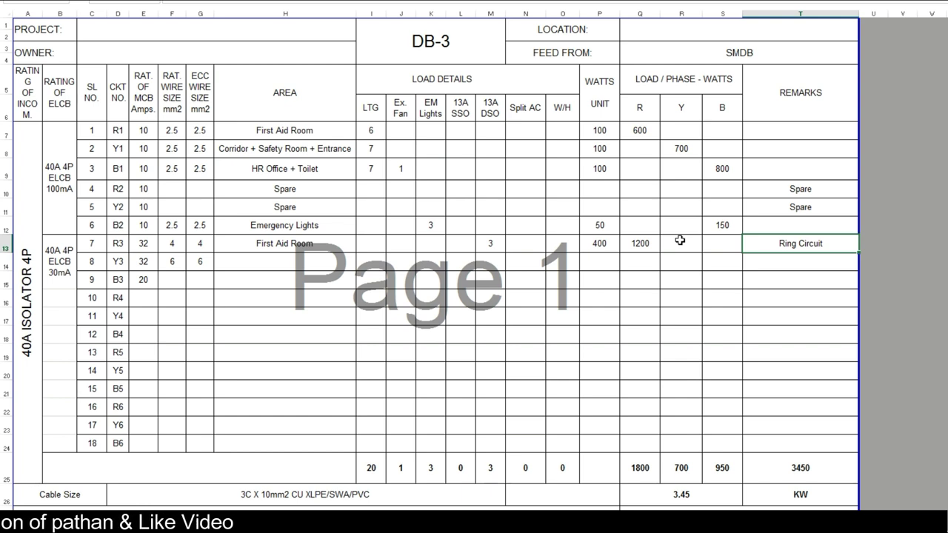
{"action": "left_click", "coordinate": [680, 240]}
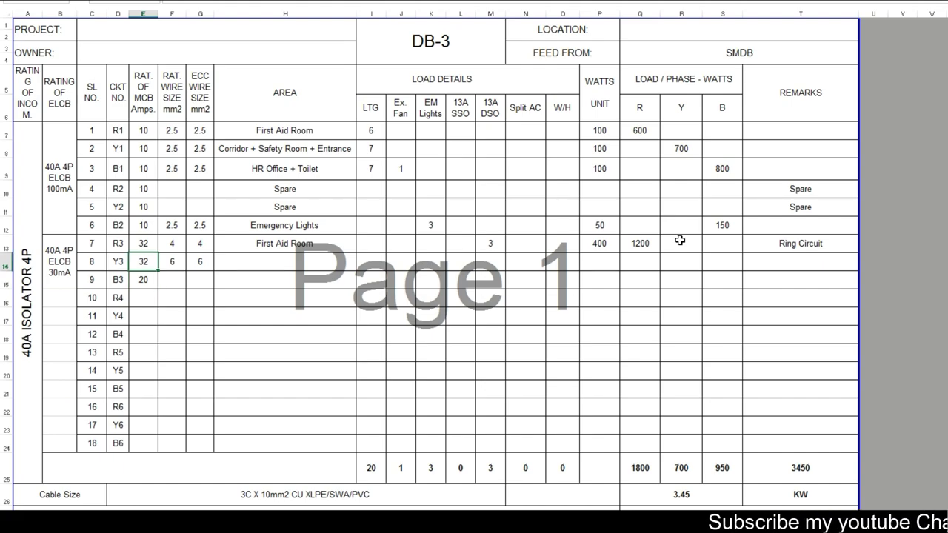
{"action": "key", "text": "alt+Tab"}
{"action": "key", "text": "alt+Tab"}
{"action": "key", "text": "Up"}
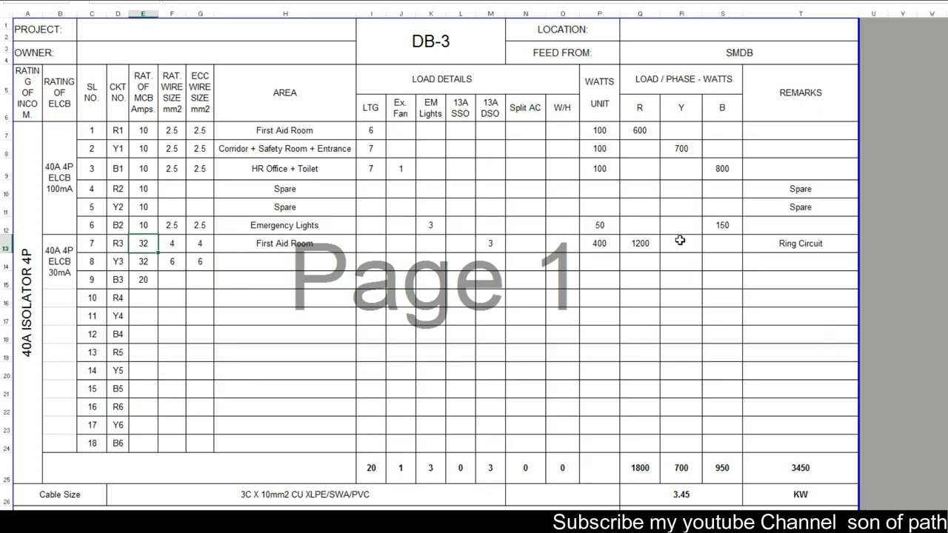
{"action": "key", "text": "Right"}
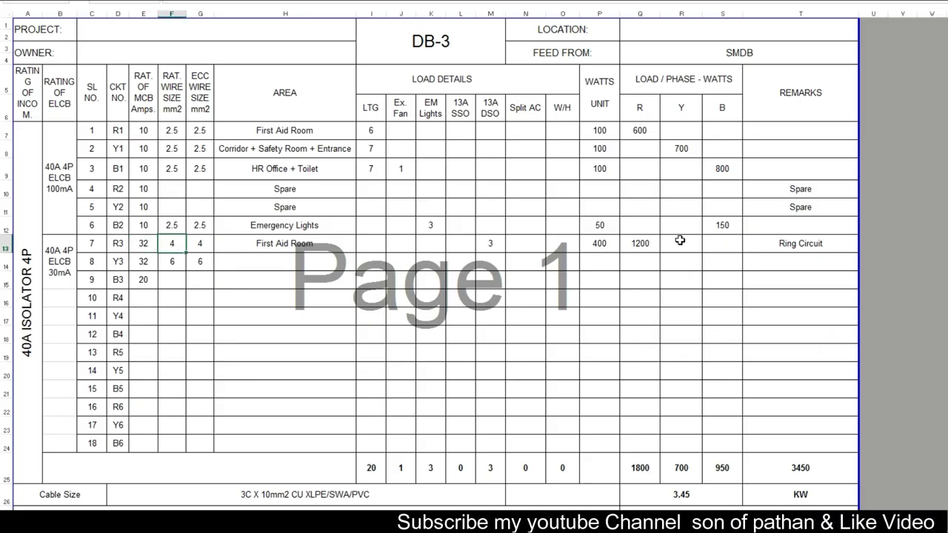
{"action": "key", "text": "Left"}
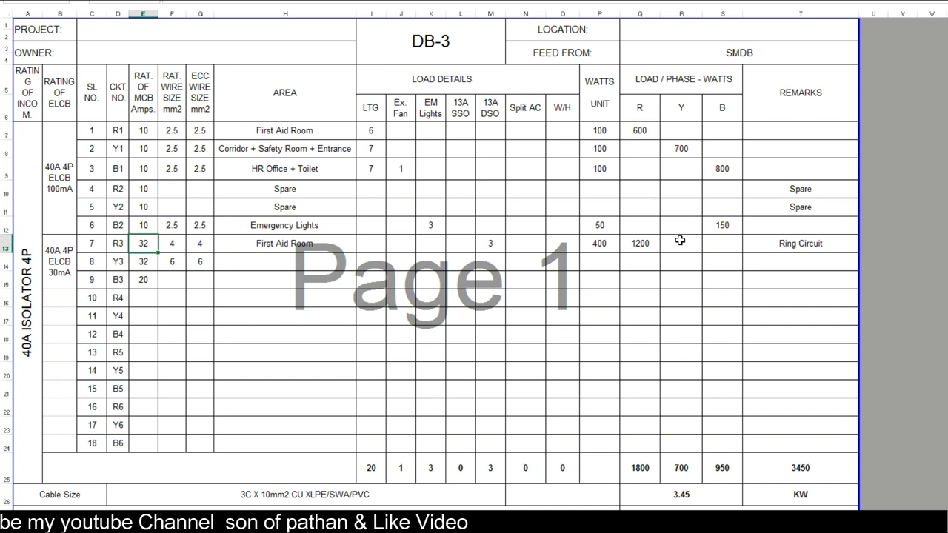
{"action": "type", "text": "20"}
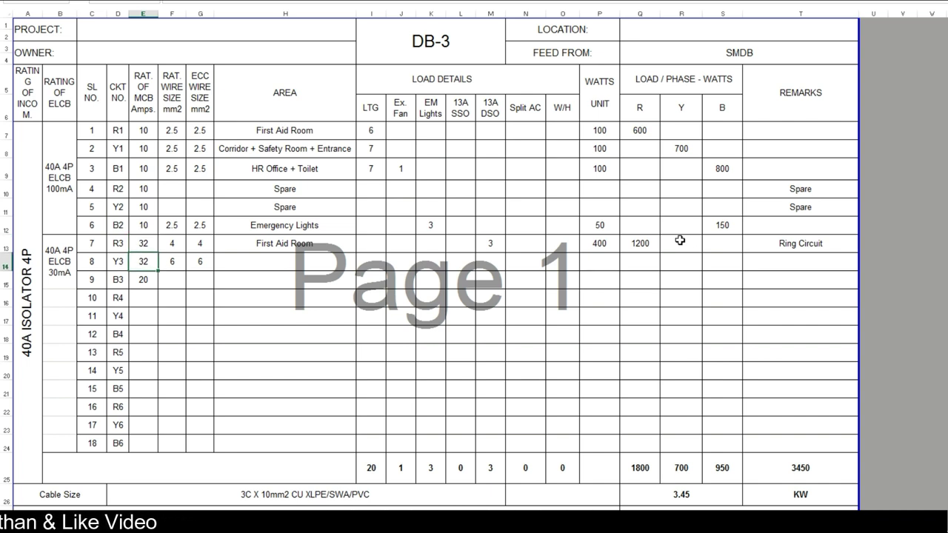
{"action": "key", "text": "alt+Tab"}
{"action": "scroll", "coordinate": [680, 240], "scroll_direction": "down", "scroll_amount": 5}
{"action": "scroll", "coordinate": [680, 240], "scroll_direction": "down", "scroll_amount": 2}
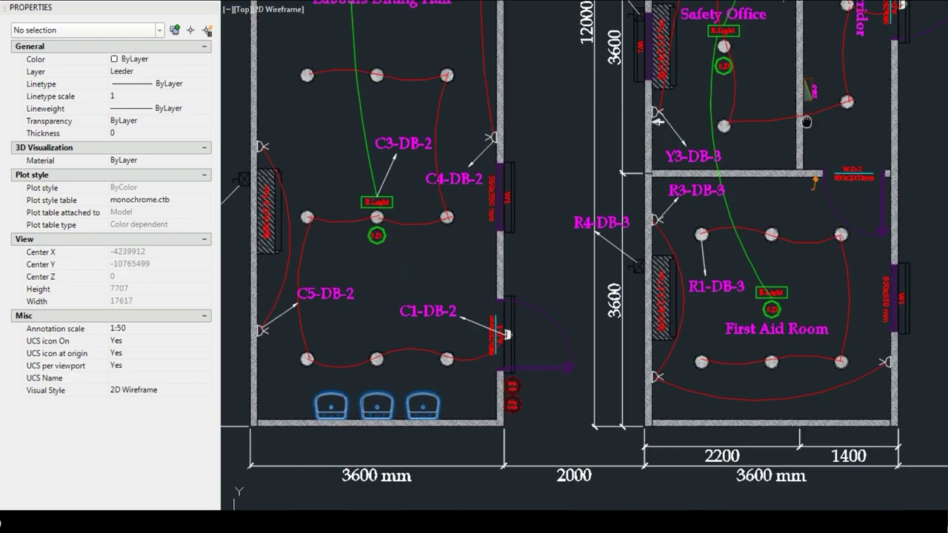
{"action": "left_click_drag", "start_coordinate": [806, 121], "coordinate": [665, 287]}
{"action": "scroll", "coordinate": [510, 283], "scroll_direction": "up", "scroll_amount": 1}
{"action": "scroll", "coordinate": [509, 283], "scroll_direction": "down", "scroll_amount": 1}
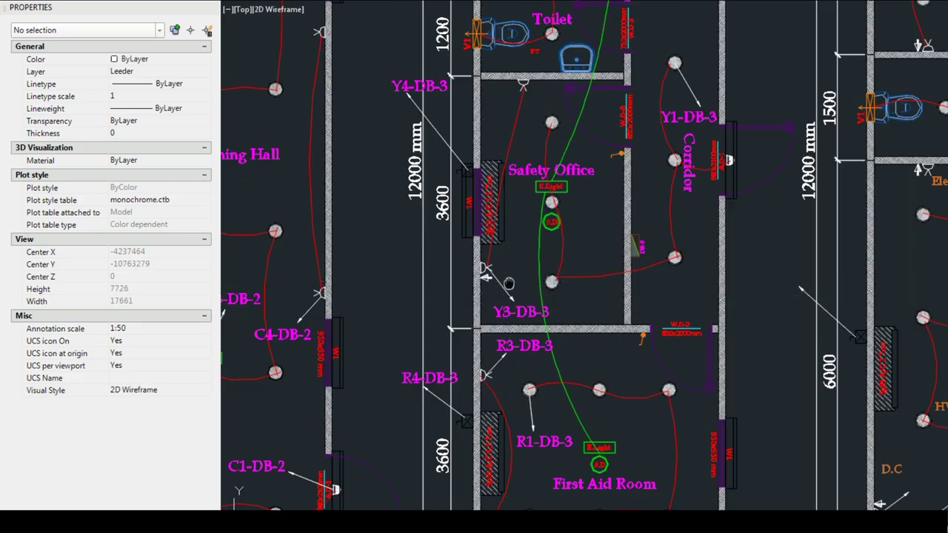
{"action": "left_click_drag", "start_coordinate": [509, 283], "coordinate": [506, 316]}
{"action": "key", "text": "alt+Tab"}
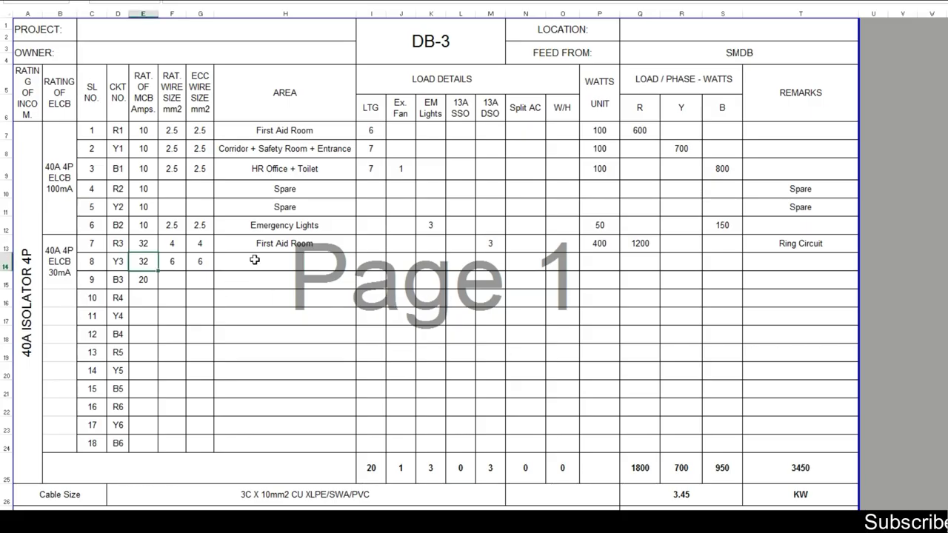
Fill circuit Y3 as Safety Room: 4 mm² wiring, 2 DSO at 400 W, Y-phase load formula
{"action": "left_click", "coordinate": [192, 261]}
{"action": "key", "text": "ctrl+z"}
{"action": "left_click", "coordinate": [274, 262]}
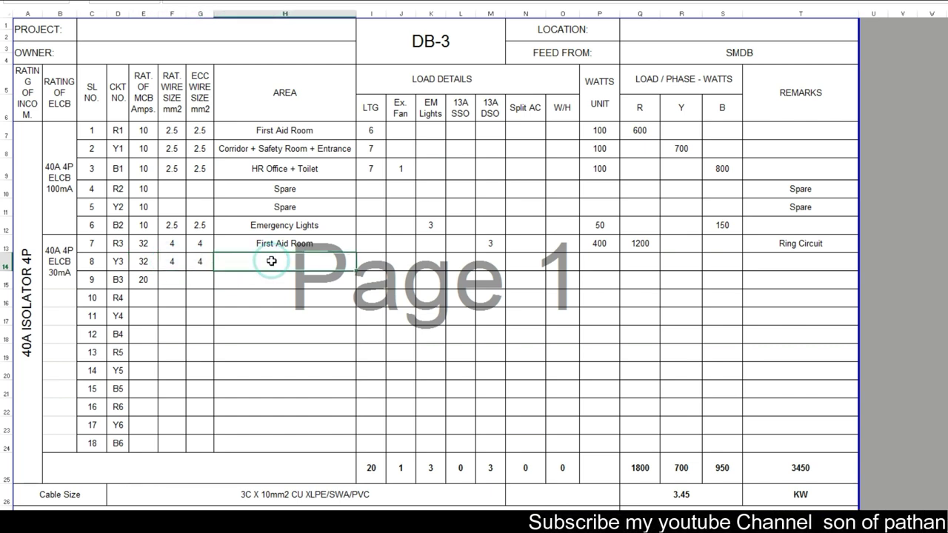
{"action": "type", "text": "Safety"}
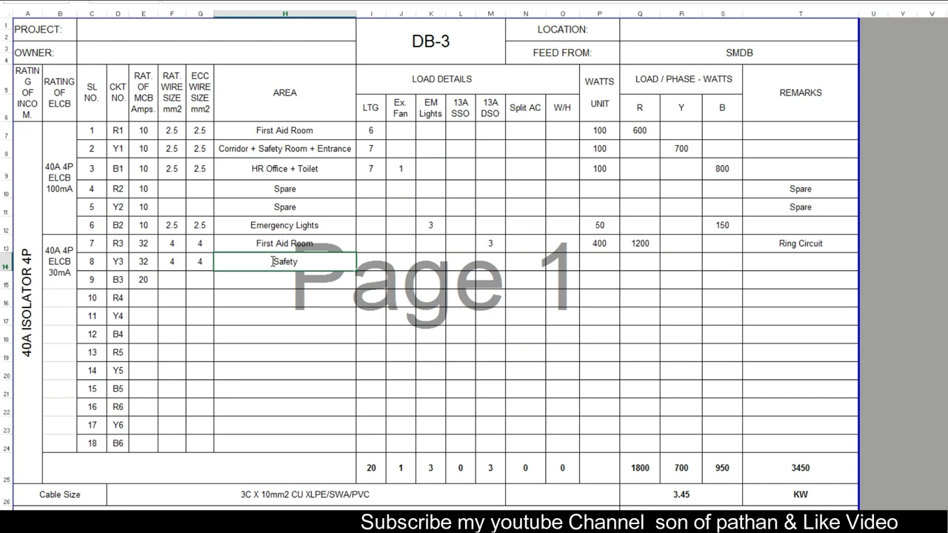
{"action": "type", "text": " Room"}
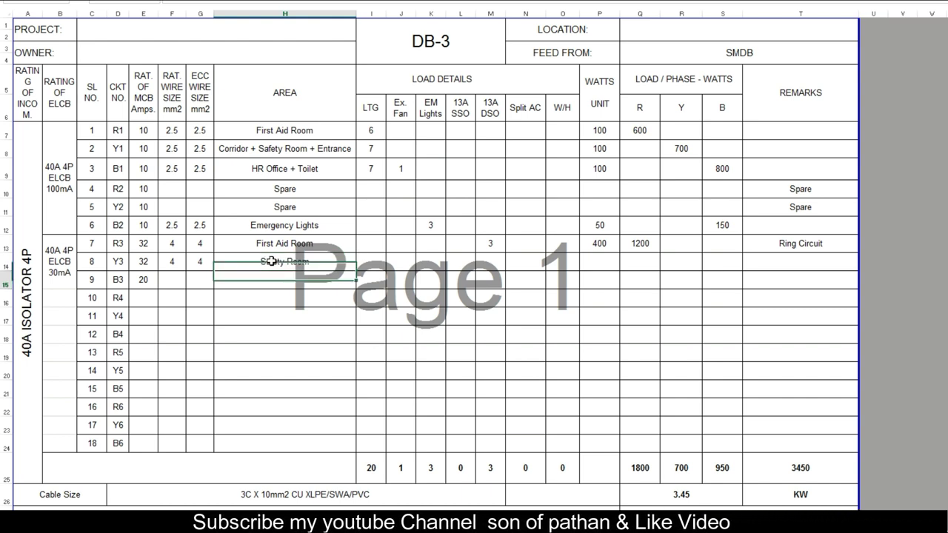
{"action": "key", "text": "Tab"}
{"action": "key", "text": "Tab"}
{"action": "key", "text": "Tab"}
{"action": "key", "text": "Tab"}
{"action": "key", "text": "Tab"}
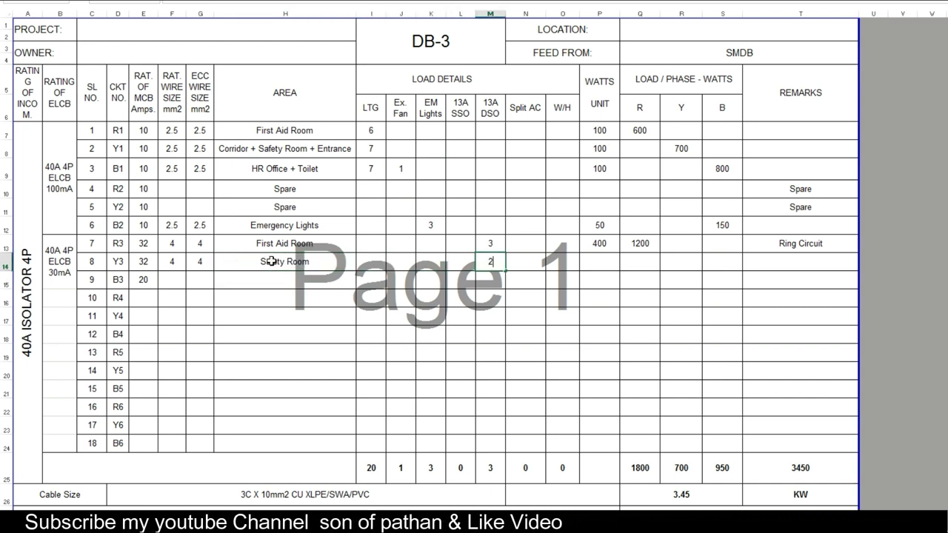
{"action": "type", "text": "2"}
{"action": "key", "text": "Tab"}
{"action": "key", "text": "Tab"}
{"action": "key", "text": "Tab"}
{"action": "type", "text": "400"}
{"action": "key", "text": "Tab"}
{"action": "key", "text": "Tab"}
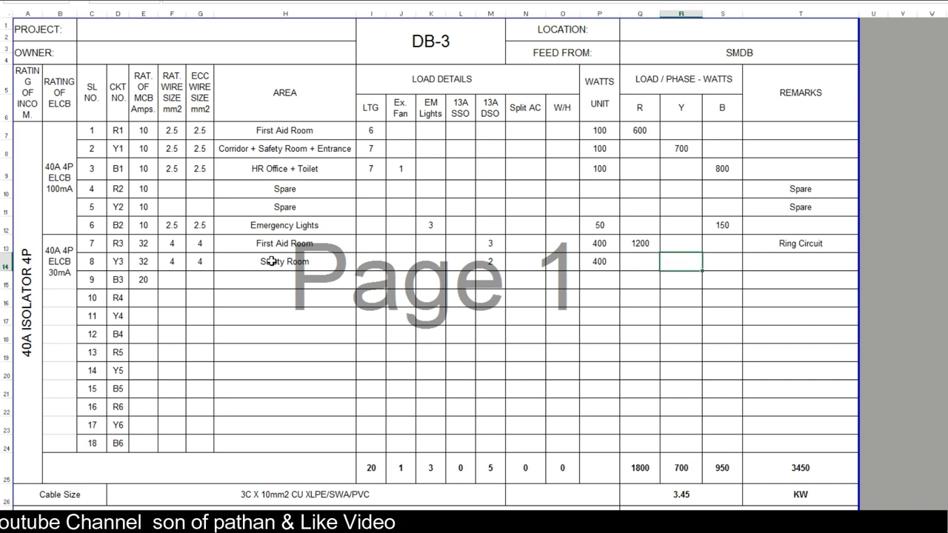
{"action": "type", "text": "+"}
{"action": "key", "text": "Left"}
{"action": "key", "text": "Left"}
{"action": "key", "text": "Left"}
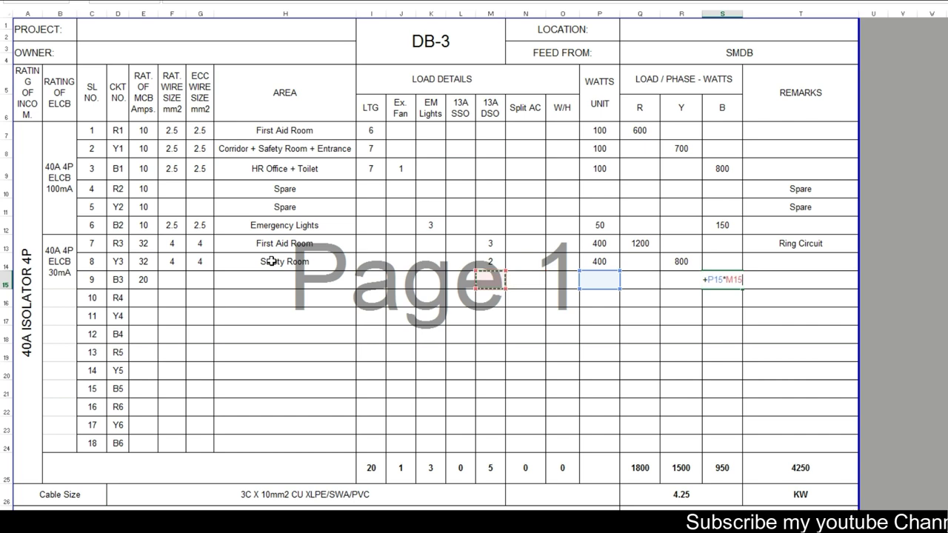
{"action": "key", "text": "Return"}
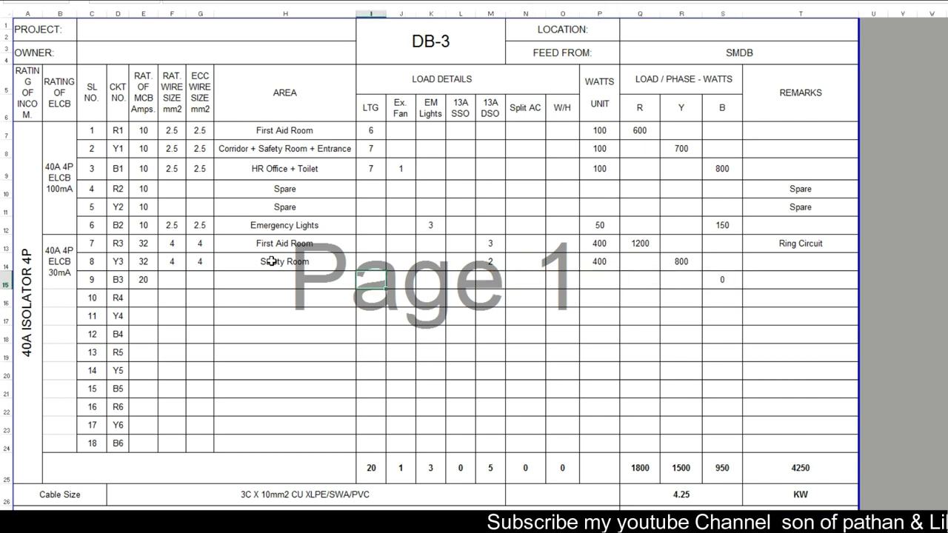
Give circuit B3 a 32 A MCB, 4 mm² wire and ECC, and area HR Office
{"action": "key", "text": "Left"}
{"action": "key", "text": "Left"}
{"action": "key", "text": "Left"}
{"action": "key", "text": "Left"}
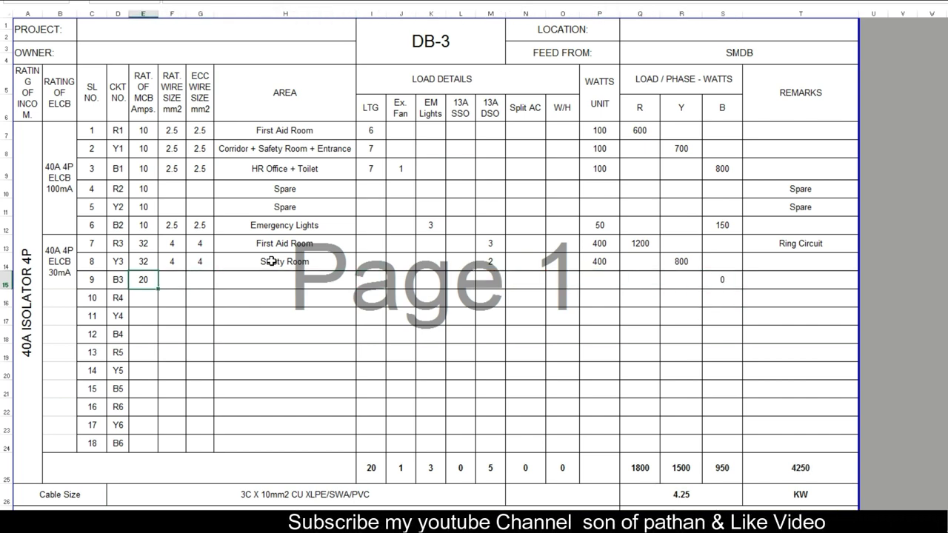
{"action": "type", "text": "32"}
{"action": "key", "text": "Tab"}
{"action": "type", "text": "4"}
{"action": "key", "text": "Tab"}
{"action": "type", "text": "4"}
{"action": "key", "text": "Tab"}
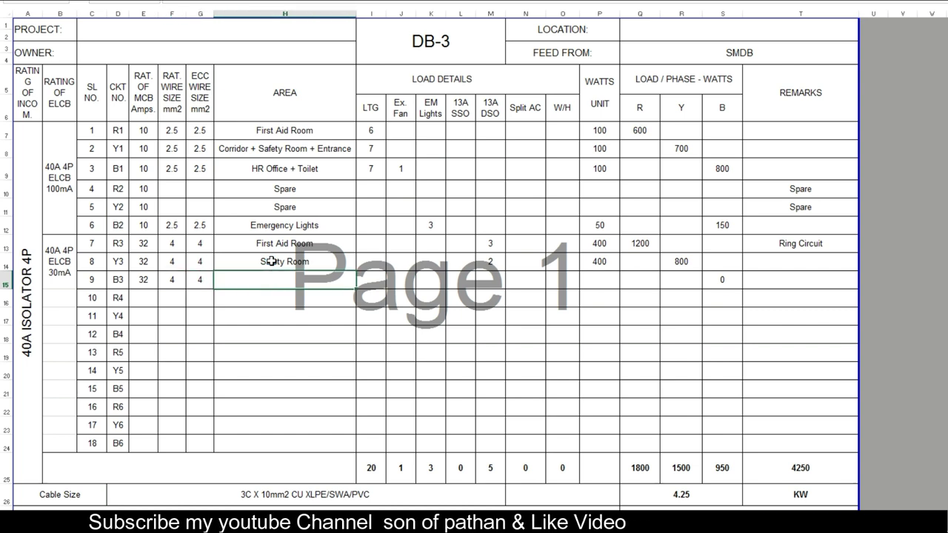
{"action": "type", "text": "HR"}
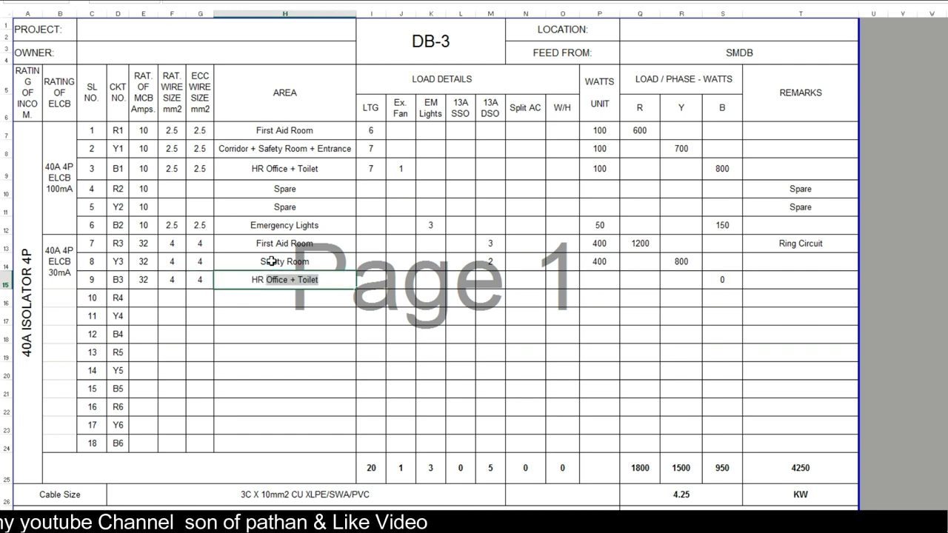
{"action": "key", "text": "Return"}
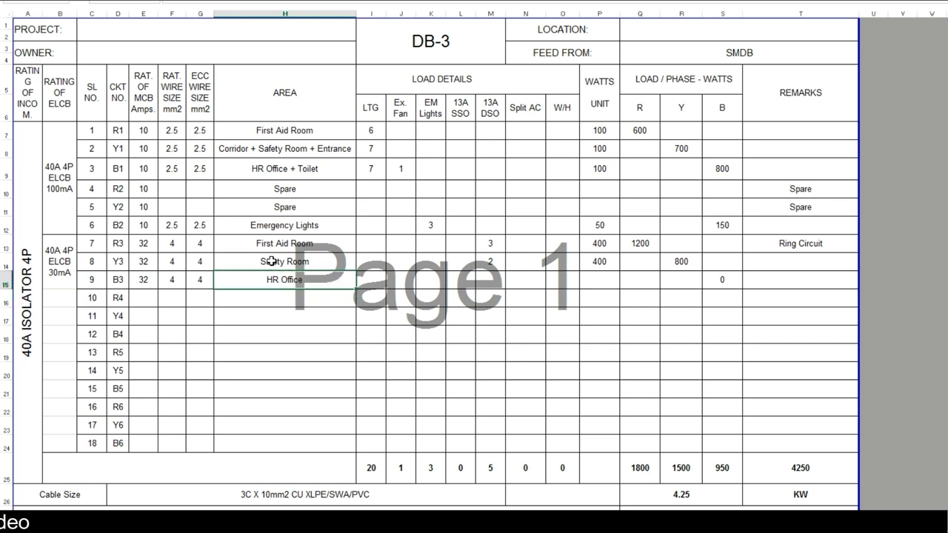
{"action": "key", "text": "alt+Tab"}
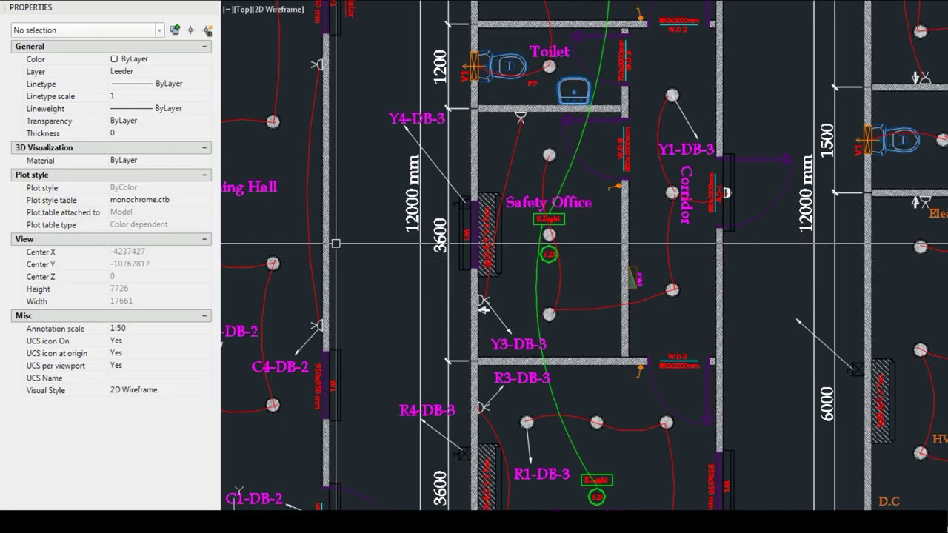
Check HR Office in the drawing and set B3's unit load to 400 W, giving 800 W
{"action": "scroll", "coordinate": [544, 216], "scroll_direction": "up", "scroll_amount": 2}
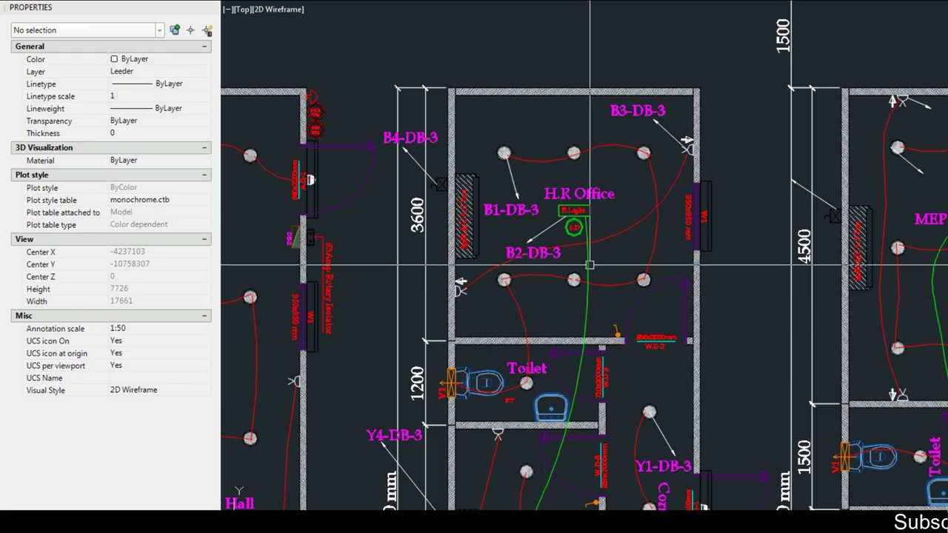
{"action": "key", "text": "alt+Tab"}
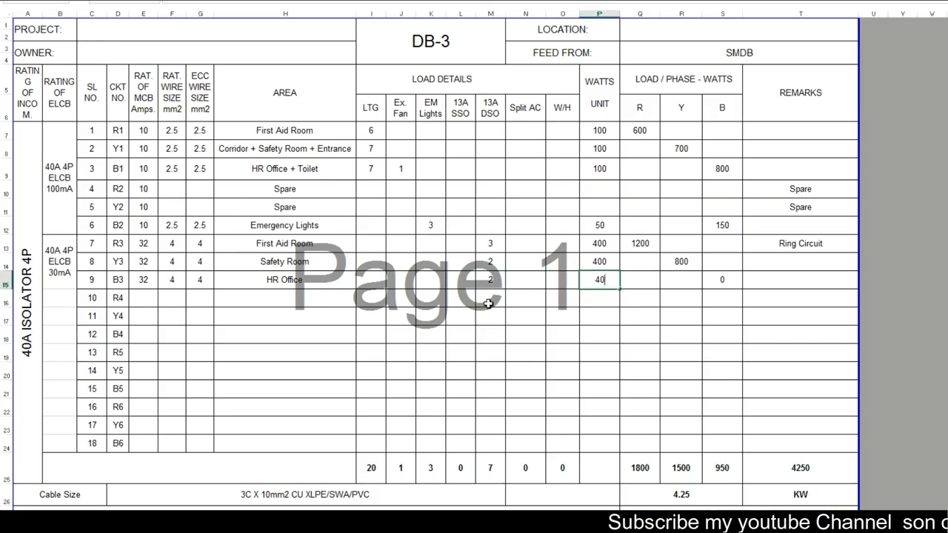
{"action": "type", "text": "0"}
{"action": "key", "text": "Right"}
{"action": "key", "text": "Right"}
{"action": "key", "text": "Right"}
{"action": "key", "text": "Right"}
Mark circuits Y3 and B3 with the remark 'Ring Circuit'
{"action": "key", "text": "Up"}
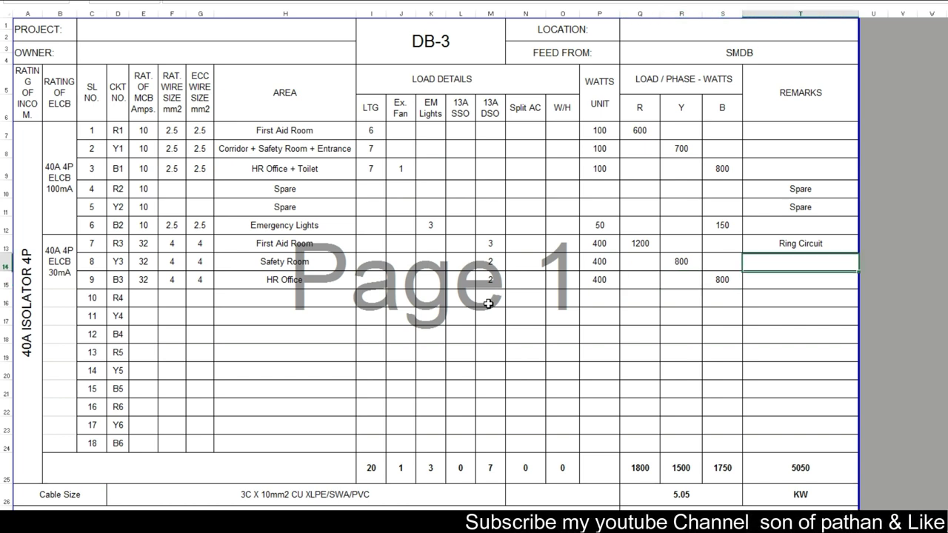
{"action": "type", "text": "Ri"}
{"action": "key", "text": "Return"}
{"action": "type", "text": "Ri"}
{"action": "key", "text": "Return"}
{"action": "key", "text": "Left"}
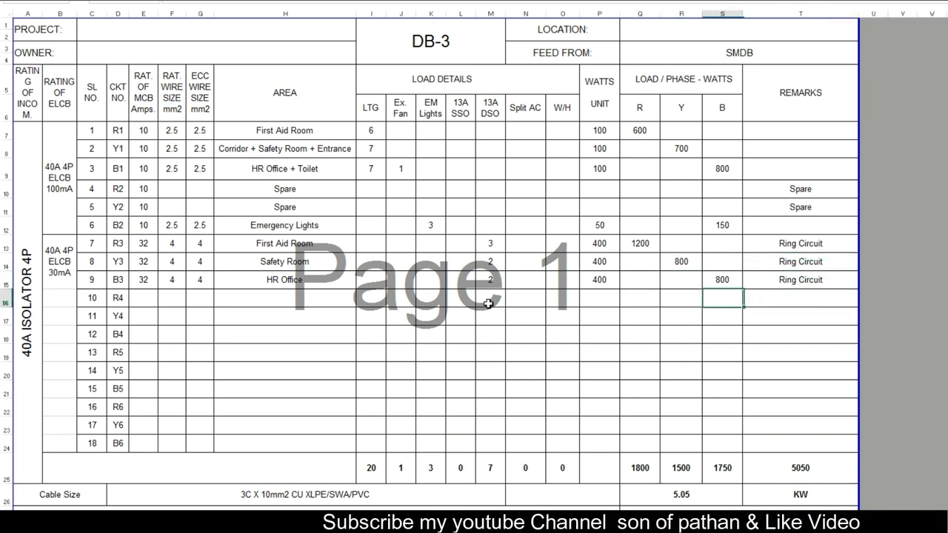
{"action": "key", "text": "Left"}
{"action": "key", "text": "Left"}
{"action": "key", "text": "Left"}
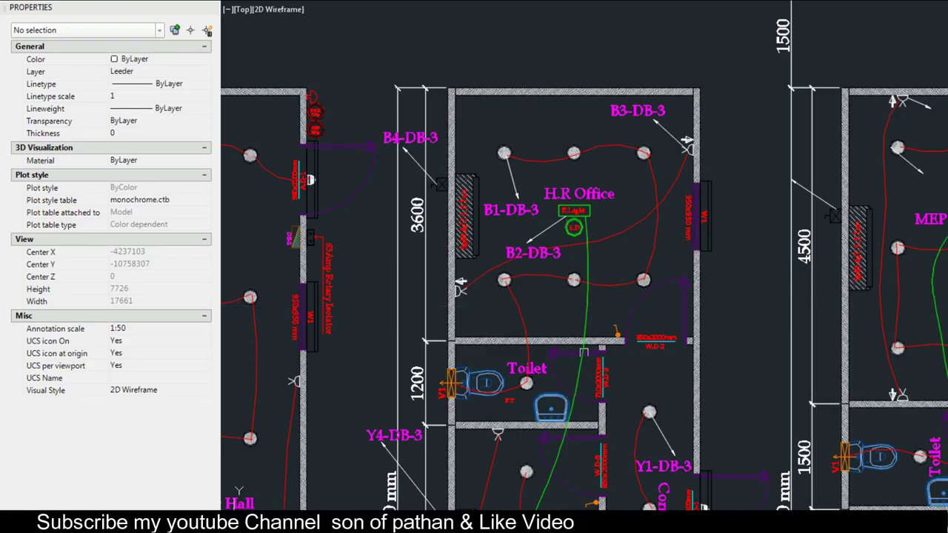
{"action": "mouse_move", "coordinate": [608, 447]}
{"action": "left_mouse_down"}
{"action": "mouse_move", "coordinate": [526, 410]}
{"action": "mouse_move", "coordinate": [580, 294]}
{"action": "left_mouse_up"}
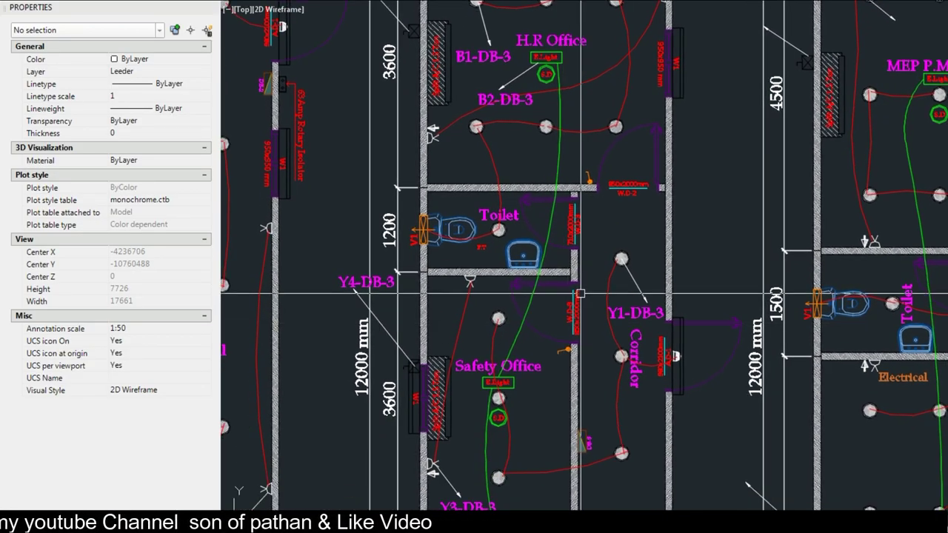
{"action": "left_click_drag", "start_coordinate": [464, 258], "coordinate": [482, 400]}
{"action": "left_click_drag", "start_coordinate": [450, 258], "coordinate": [450, 155]}
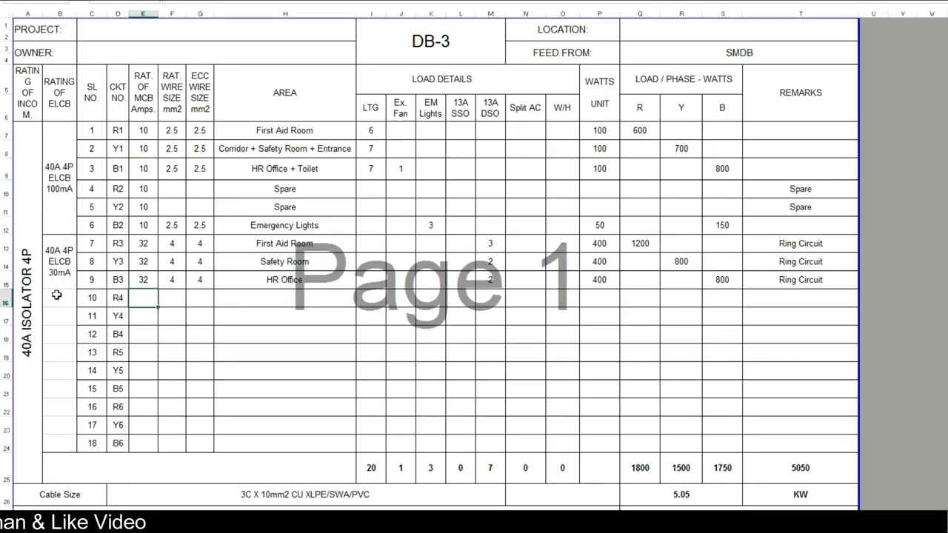
Change the third 40A 4P ELCB rating from 30mA to 100mA
{"action": "left_click", "coordinate": [59, 274]}
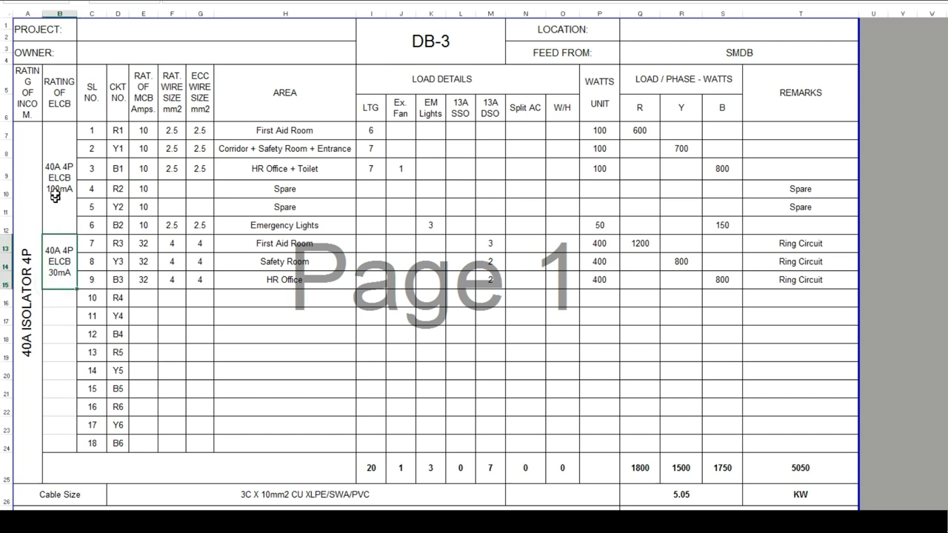
{"action": "left_click", "coordinate": [65, 279]}
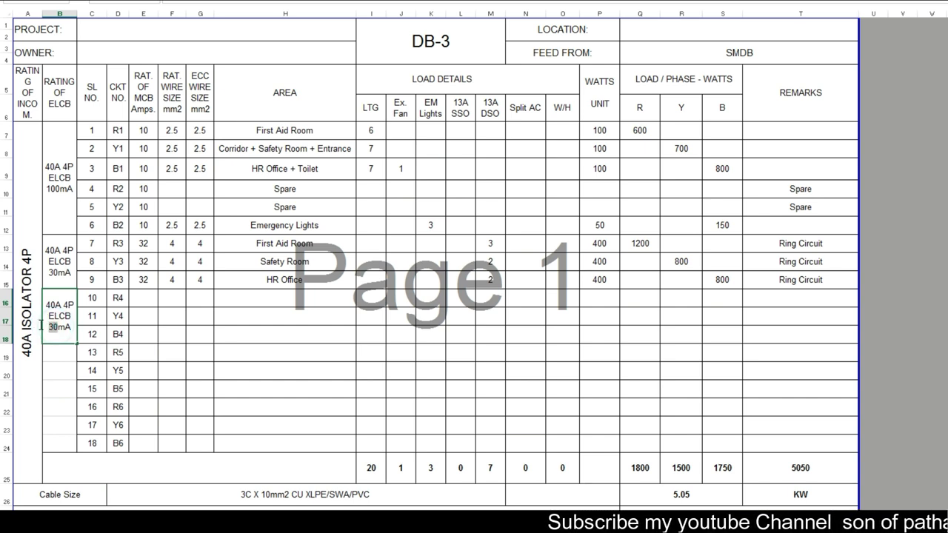
{"action": "double_click", "coordinate": [57, 327]}
{"action": "type", "text": "100mA"}
{"action": "key", "text": "Return"}
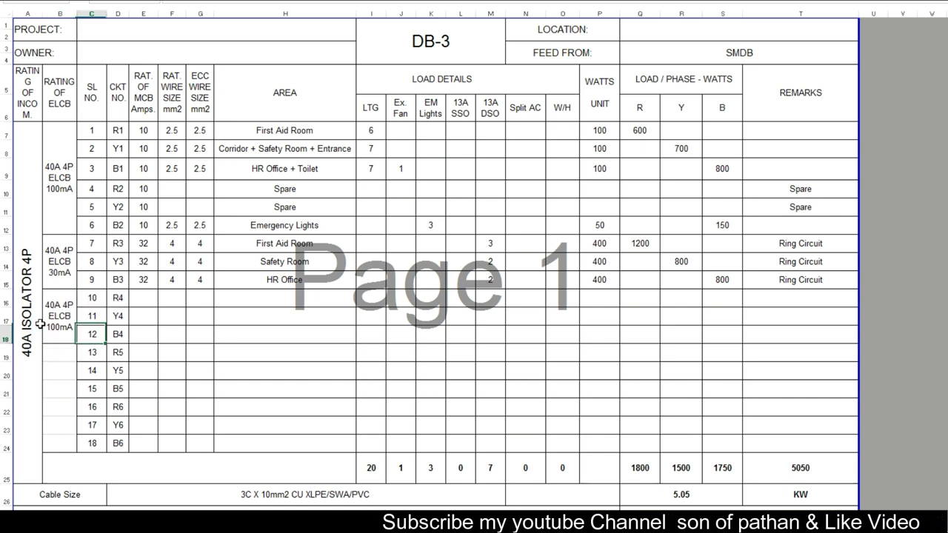
Enter 32 A MCB, 6 mm² wire and 6 mm² ECC for circuits R4–B4
{"action": "key", "text": "Up"}
{"action": "key", "text": "Right"}
{"action": "key", "text": "Right"}
{"action": "key", "text": "Right"}
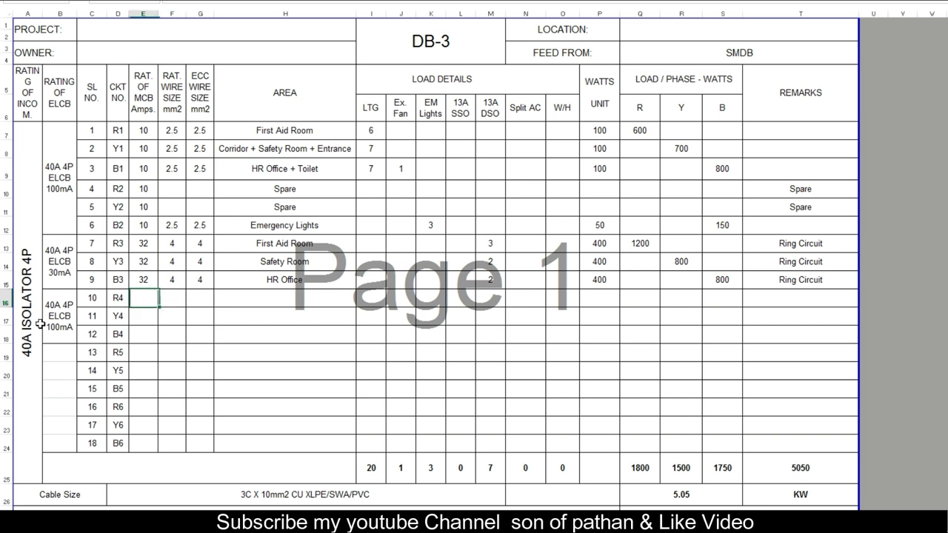
{"action": "type", "text": "32"}
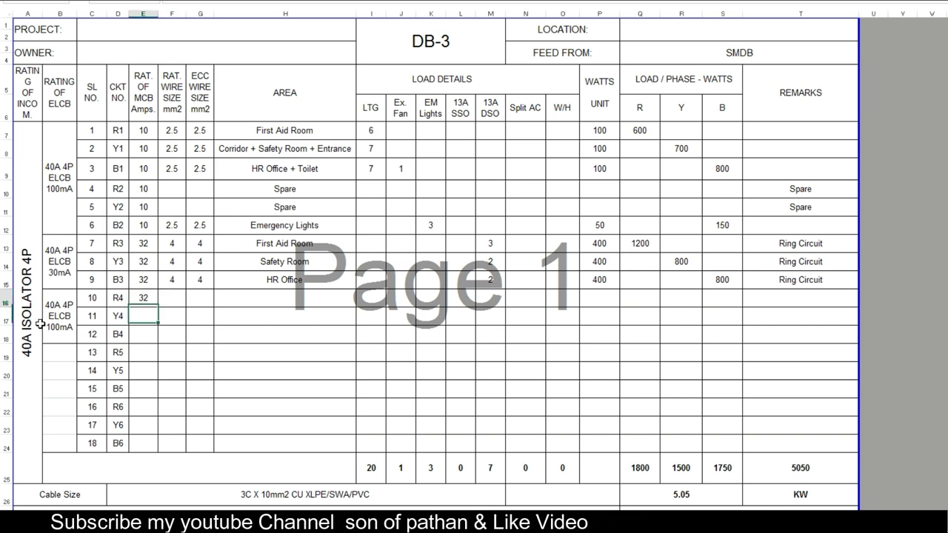
{"action": "key", "text": "Right"}
{"action": "type", "text": "6"}
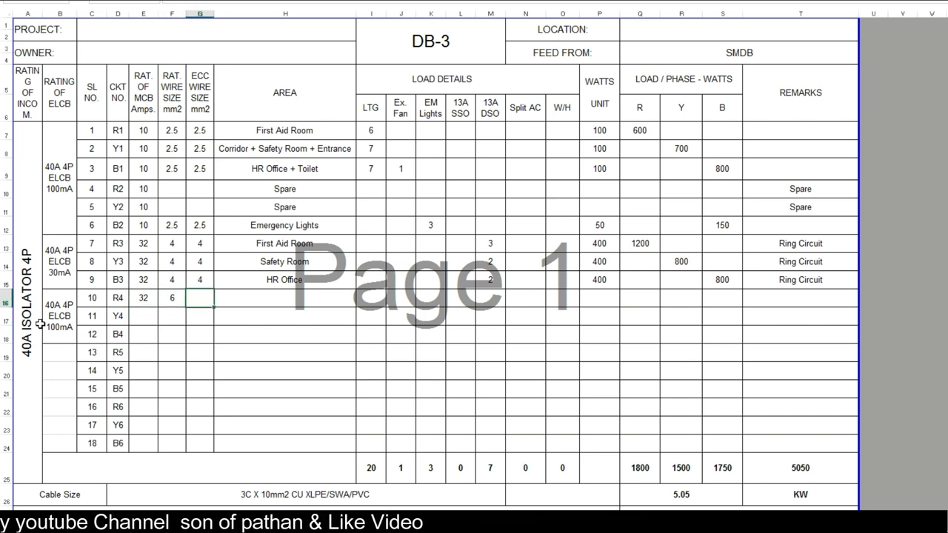
{"action": "key", "text": "Right"}
{"action": "type", "text": "66"}
{"action": "key", "text": "BackSpace"}
{"action": "key", "text": "Return"}
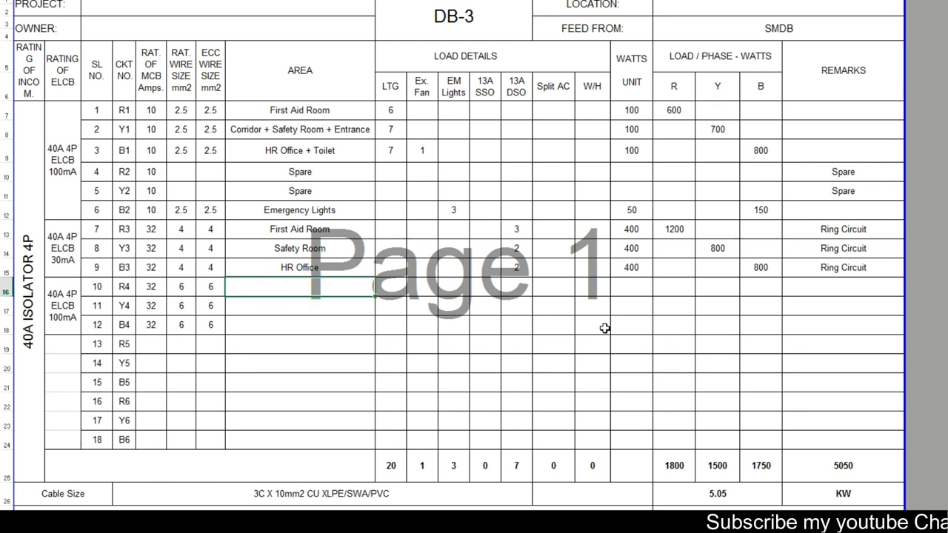
Set the areas of circuits R4 and Y4 to First Aid Room and Sefety Room
{"action": "type", "text": "First"}
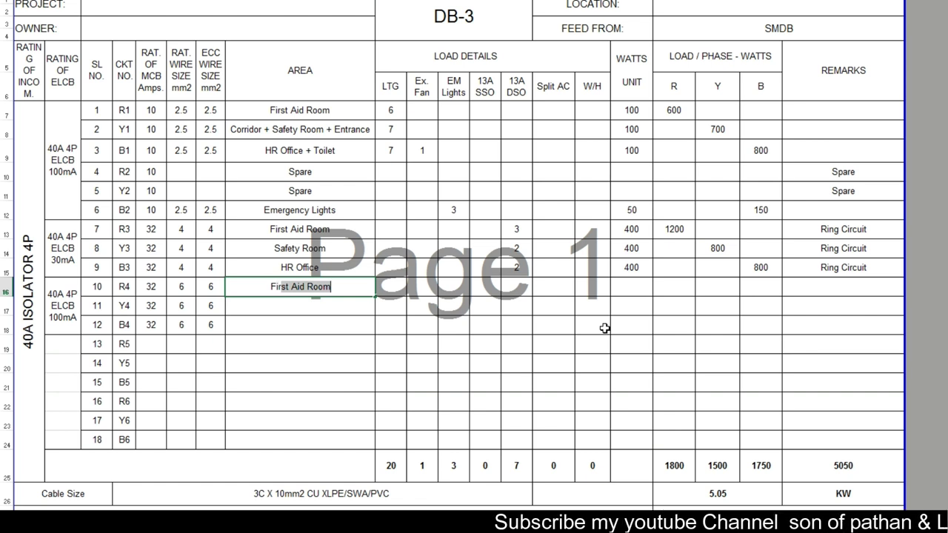
{"action": "key", "text": "Return"}
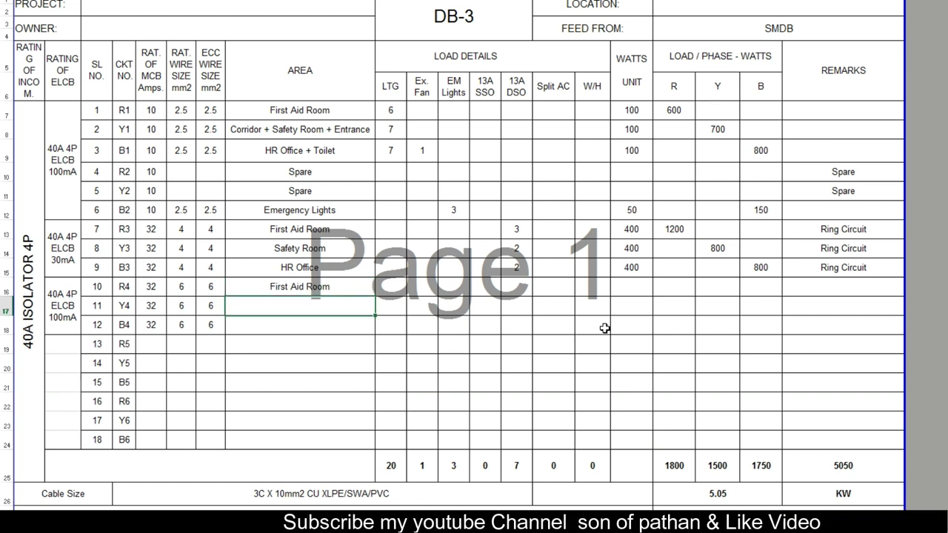
{"action": "type", "text": "Sef"}
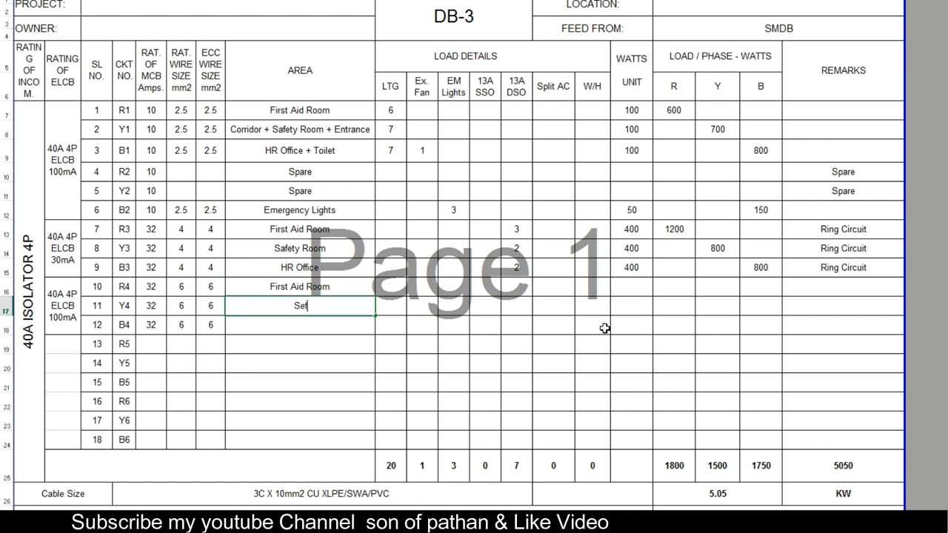
{"action": "type", "text": "ety R"}
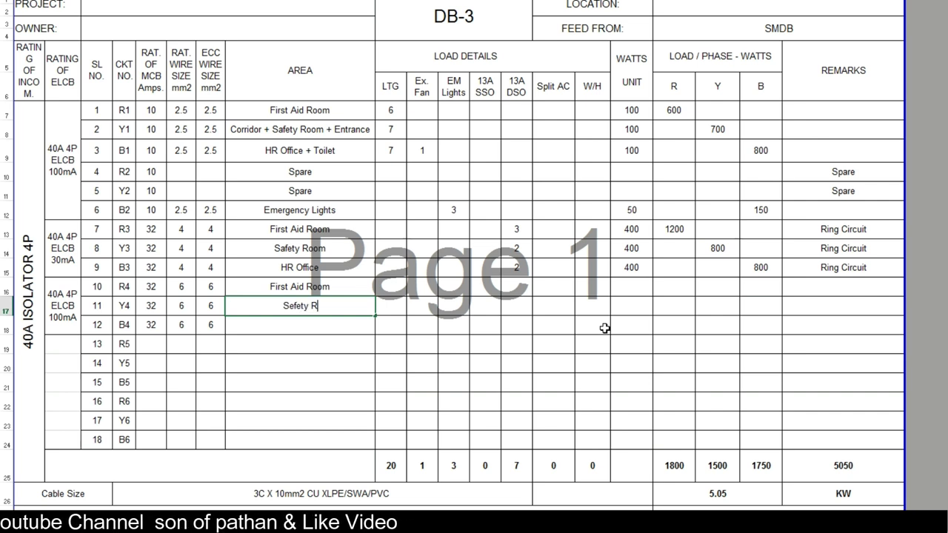
{"action": "type", "text": "oom"}
{"action": "key", "text": "Return"}
{"action": "type", "text": "HR Office"}
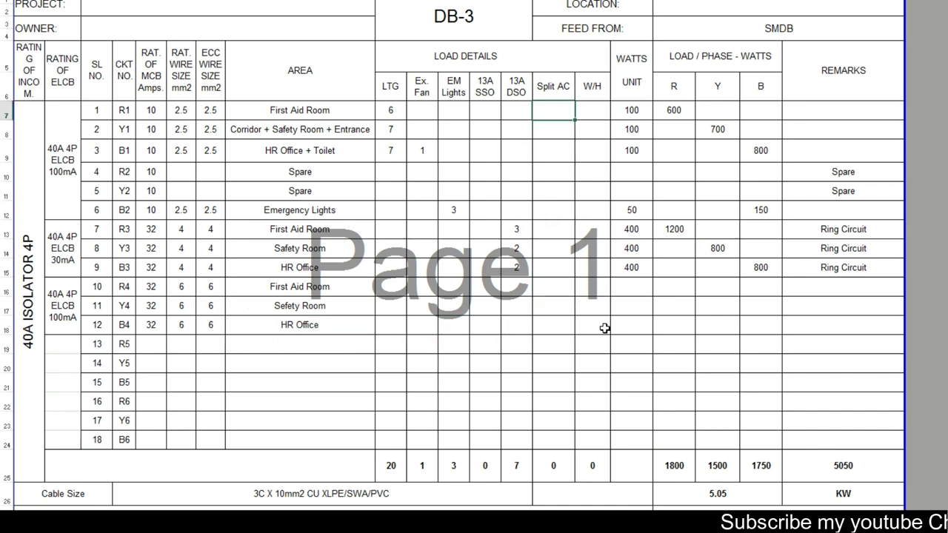
Enter one split AC at 3000 W per unit for circuits R4–B4
{"action": "key", "text": "Down"}
{"action": "key", "text": "Down"}
{"action": "key", "text": "Down"}
{"action": "key", "text": "Down"}
{"action": "key", "text": "Down"}
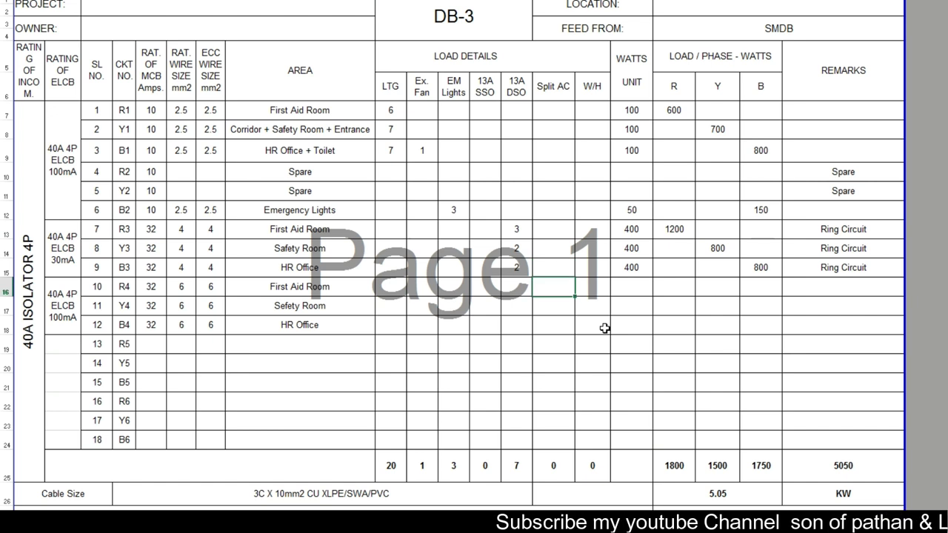
{"action": "type", "text": "1 1 1"}
{"action": "key", "text": "Return"}
{"action": "key", "text": "Up"}
{"action": "key", "text": "Up"}
{"action": "key", "text": "Up"}
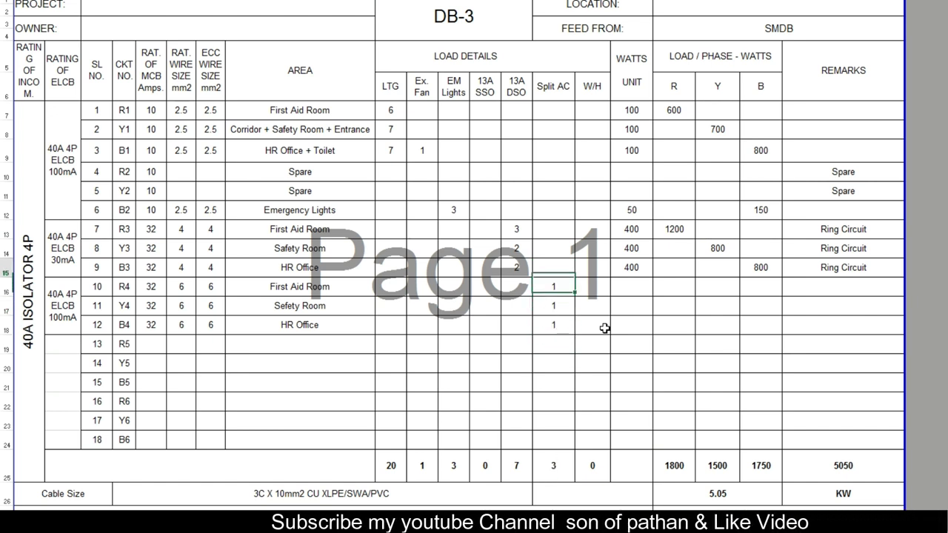
{"action": "key", "text": "Right"}
{"action": "key", "text": "Right"}
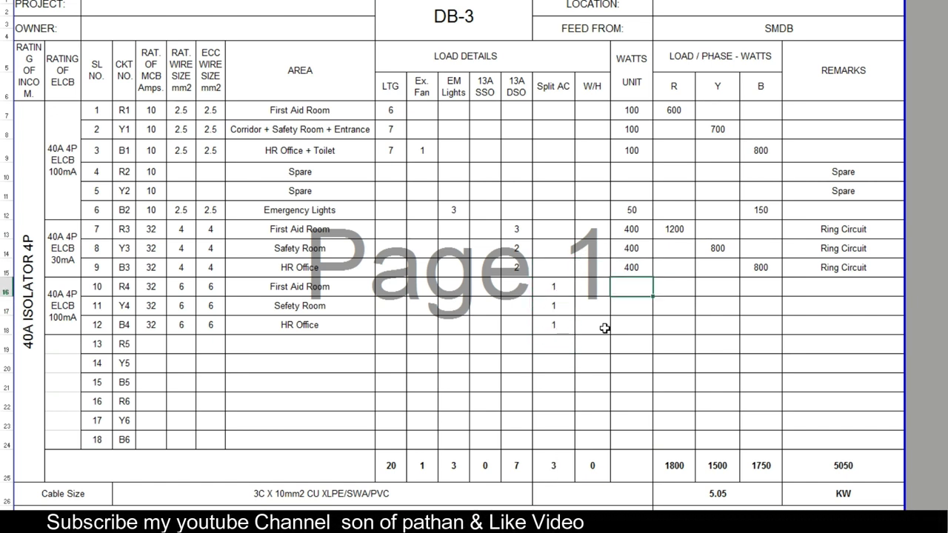
{"action": "type", "text": "3000"}
{"action": "key", "text": "Return"}
{"action": "type", "text": "30"}
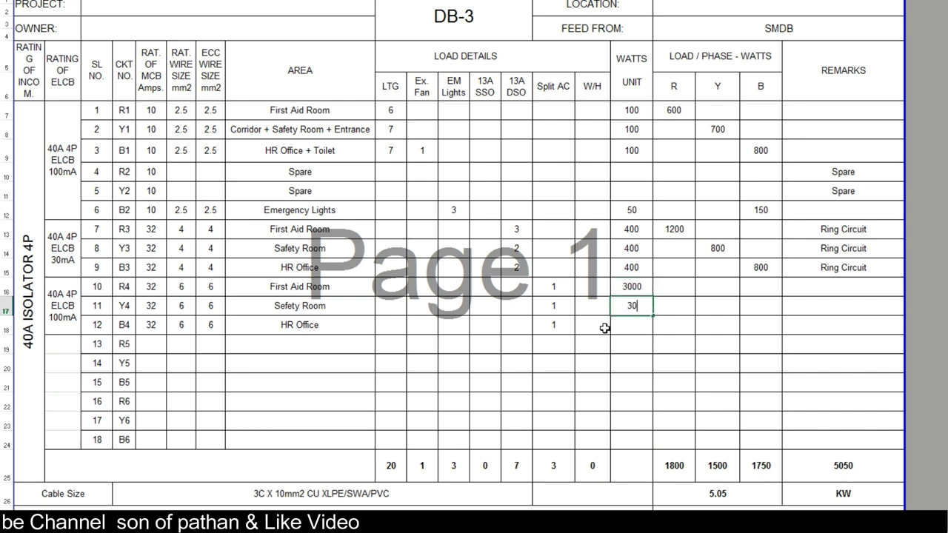
{"action": "type", "text": "00"}
{"action": "key", "text": "Return"}
Put 3000 W on the R, Y and B phases for R4, Y4 and B4 respectively
{"action": "type", "text": "3"}
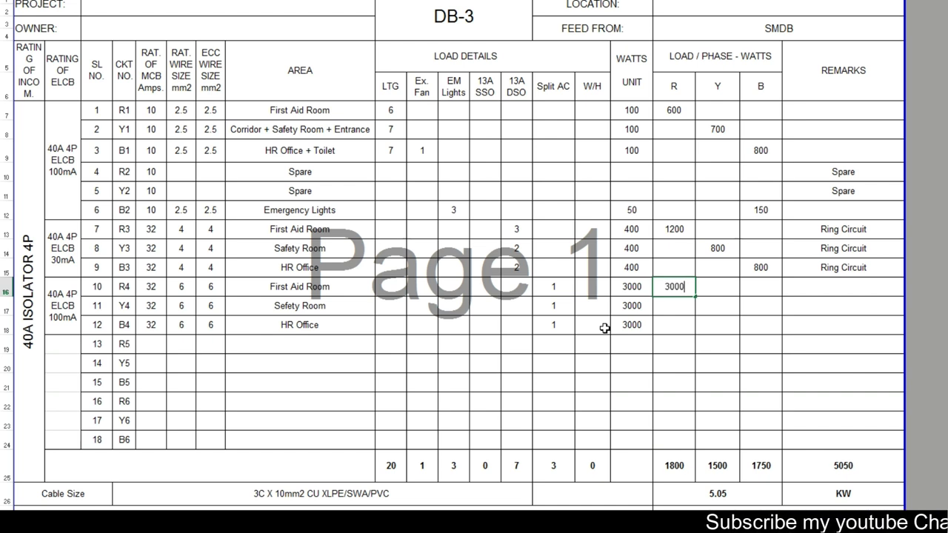
{"action": "key", "text": "Return"}
{"action": "key", "text": "Right"}
{"action": "type", "text": "3000"}
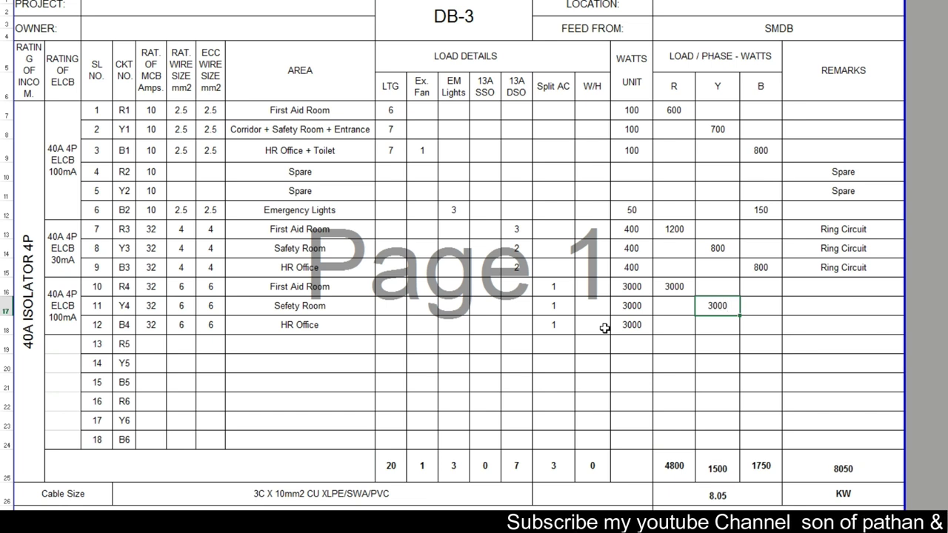
{"action": "key", "text": "Return"}
{"action": "key", "text": "Right"}
{"action": "type", "text": "3000"}
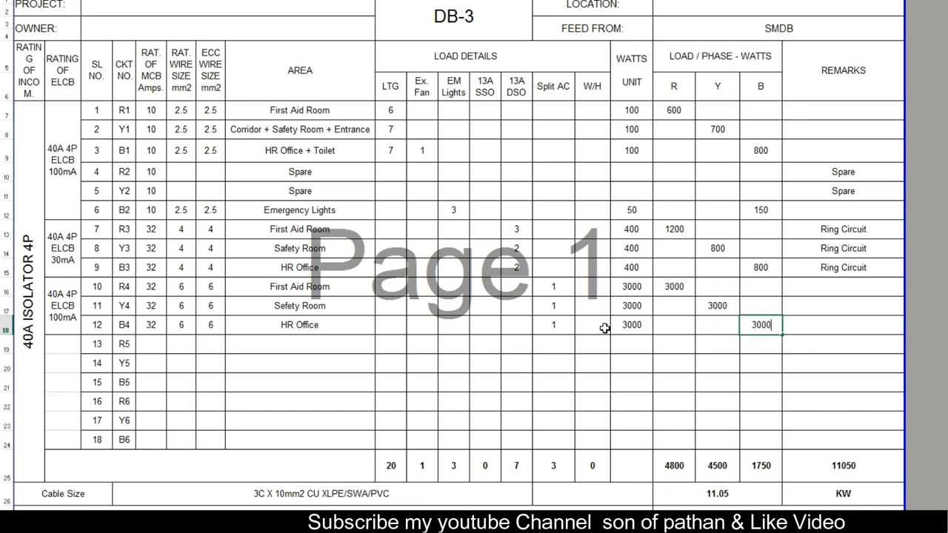
{"action": "key", "text": "ctrl+Return"}
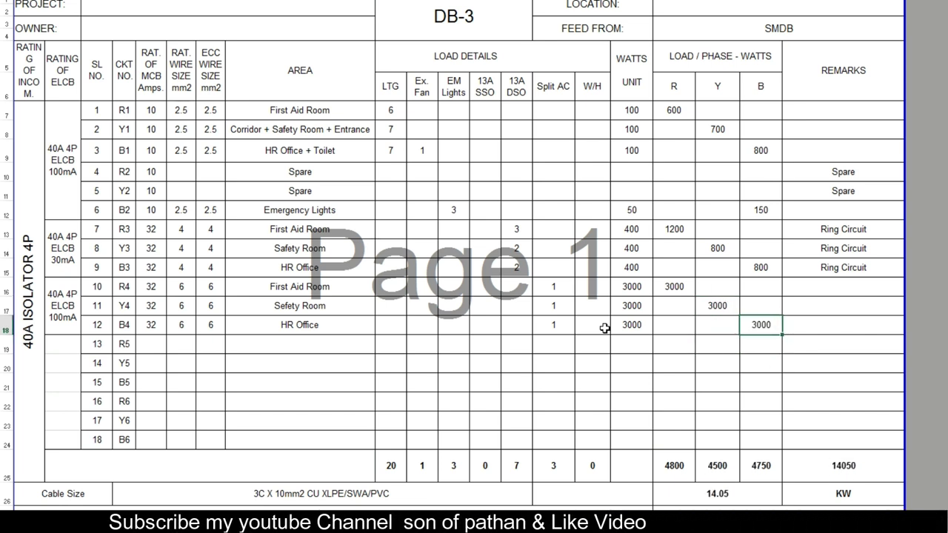
{"action": "left_click", "coordinate": [667, 473]}
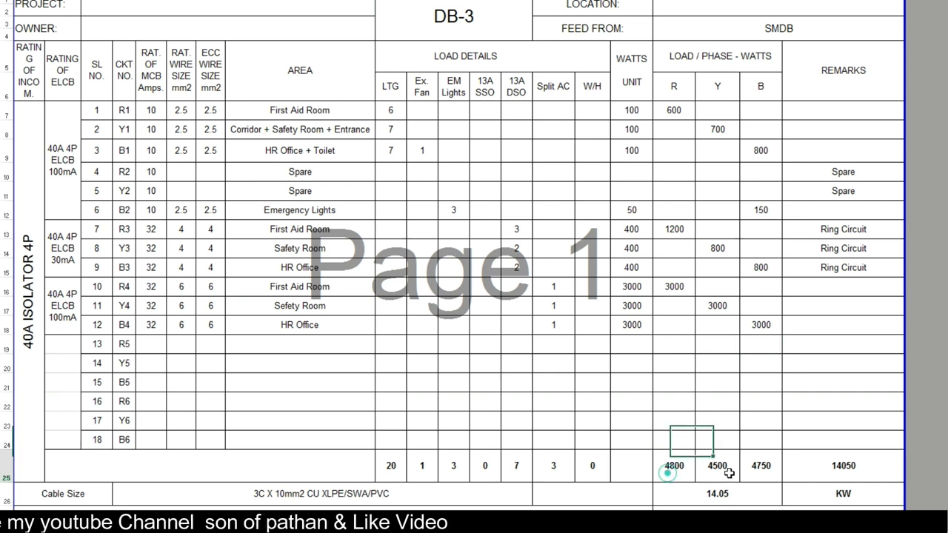
{"action": "left_click_drag", "start_coordinate": [730, 474], "coordinate": [763, 467]}
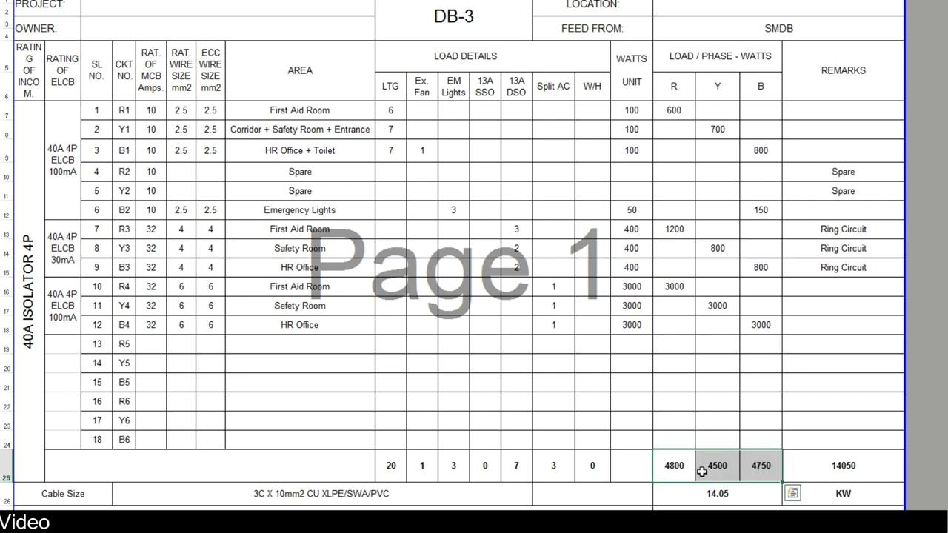
{"action": "left_click", "coordinate": [678, 466]}
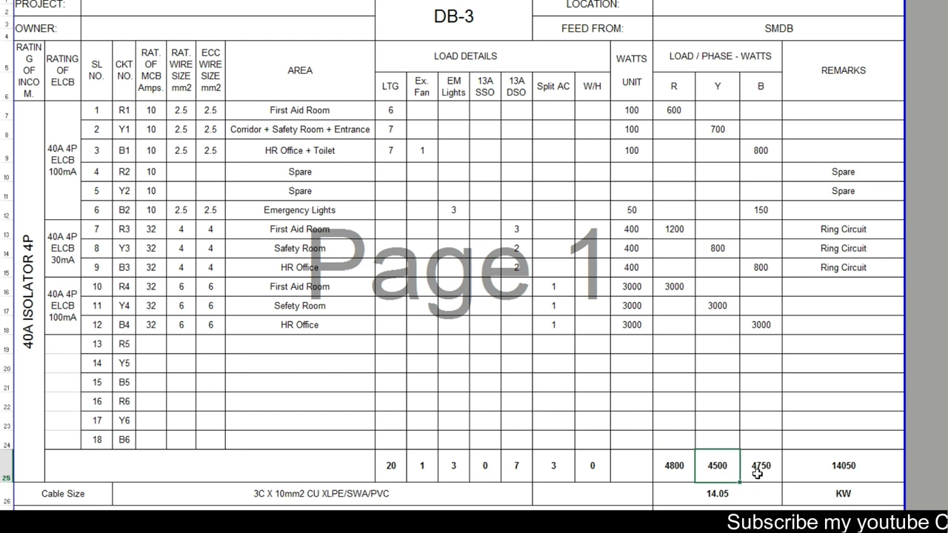
{"action": "left_click", "coordinate": [758, 472]}
{"action": "left_click", "coordinate": [687, 464]}
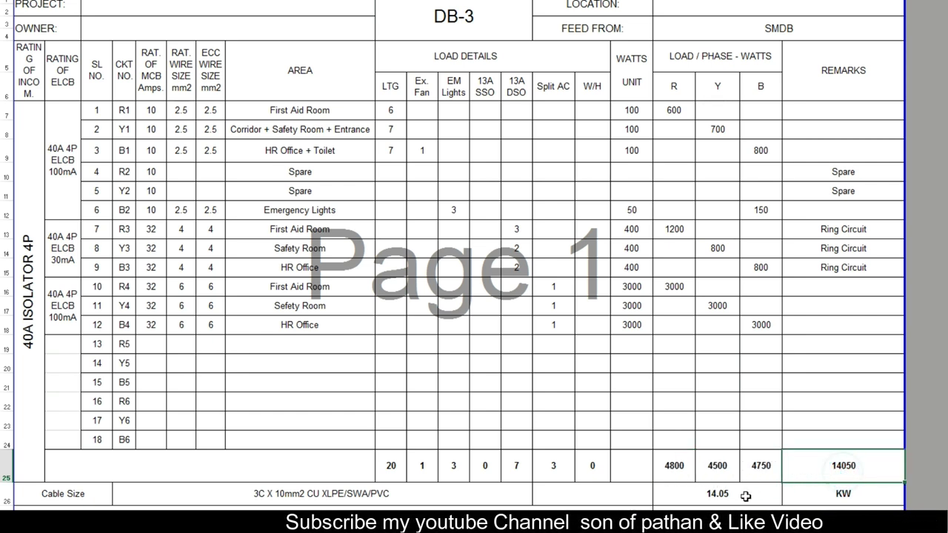
{"action": "left_click", "coordinate": [748, 494]}
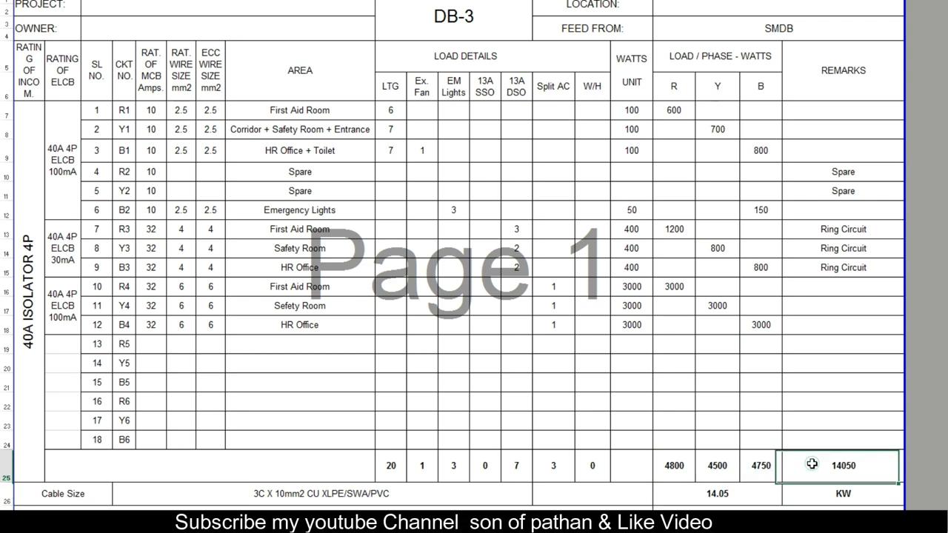
{"action": "double_click", "coordinate": [840, 466]}
{"action": "double_click", "coordinate": [741, 493]}
{"action": "key", "text": "Escape"}
Inspect the formulas behind the 14050 W grand total and the 14.05 kW value
{"action": "scroll", "coordinate": [739, 487], "scroll_direction": "down", "scroll_amount": 2}
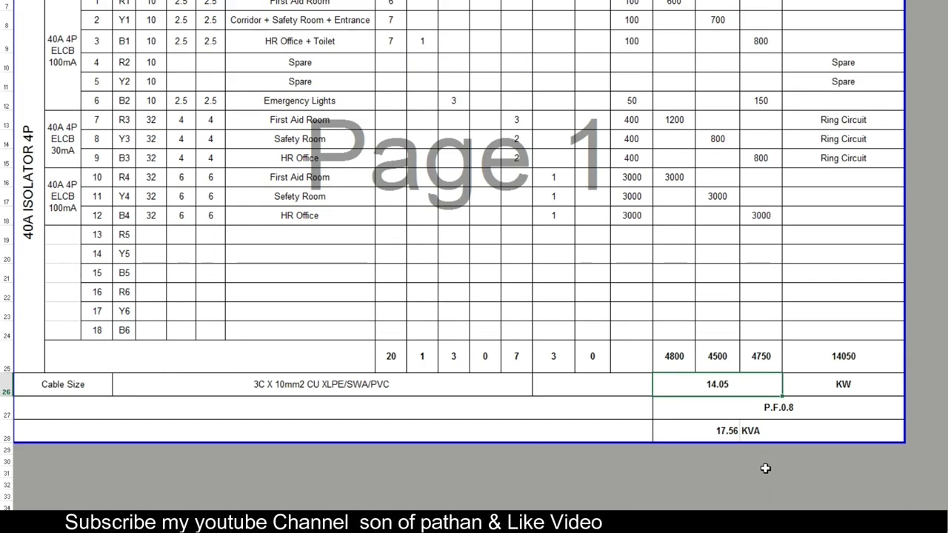
{"action": "scroll", "coordinate": [766, 466], "scroll_direction": "down", "scroll_amount": 1}
{"action": "double_click", "coordinate": [844, 297]}
{"action": "key", "text": "Escape"}
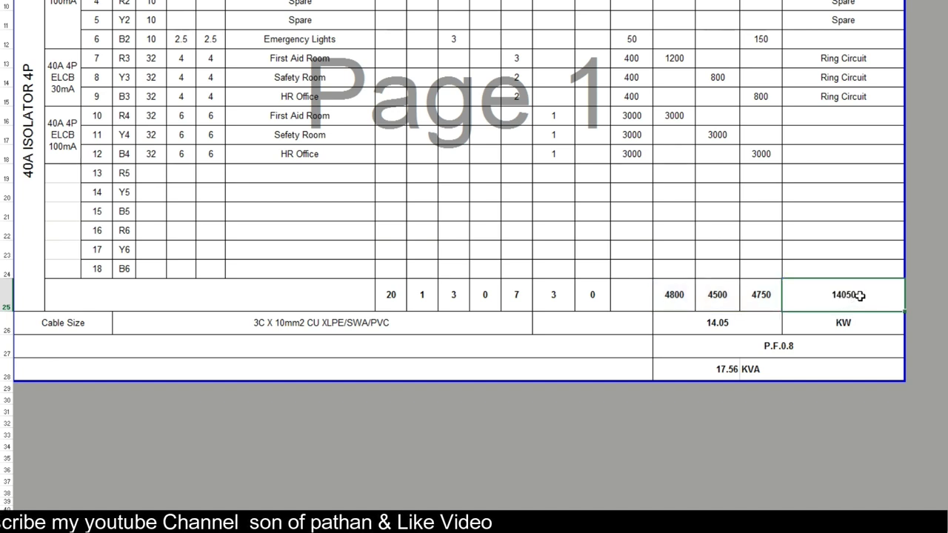
{"action": "double_click", "coordinate": [741, 322]}
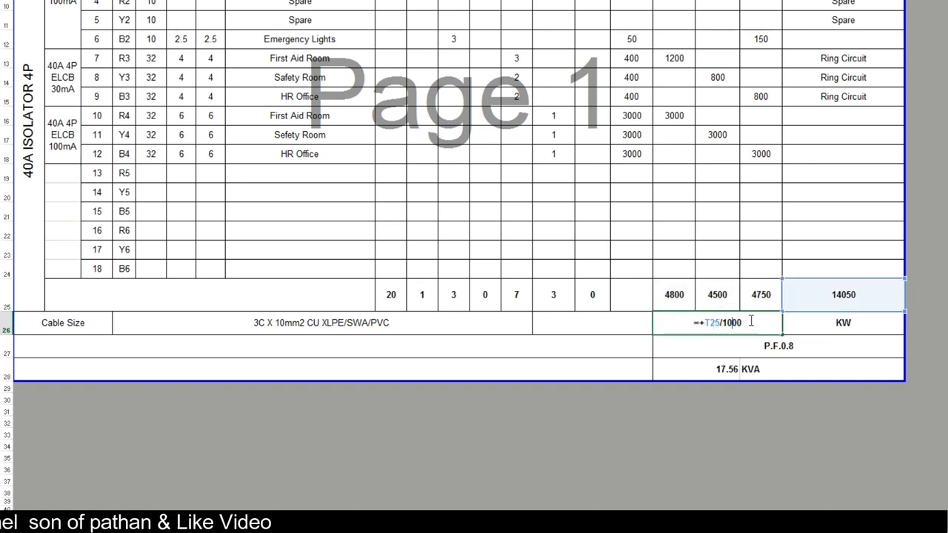
{"action": "left_click", "coordinate": [837, 295]}
{"action": "left_click", "coordinate": [753, 328]}
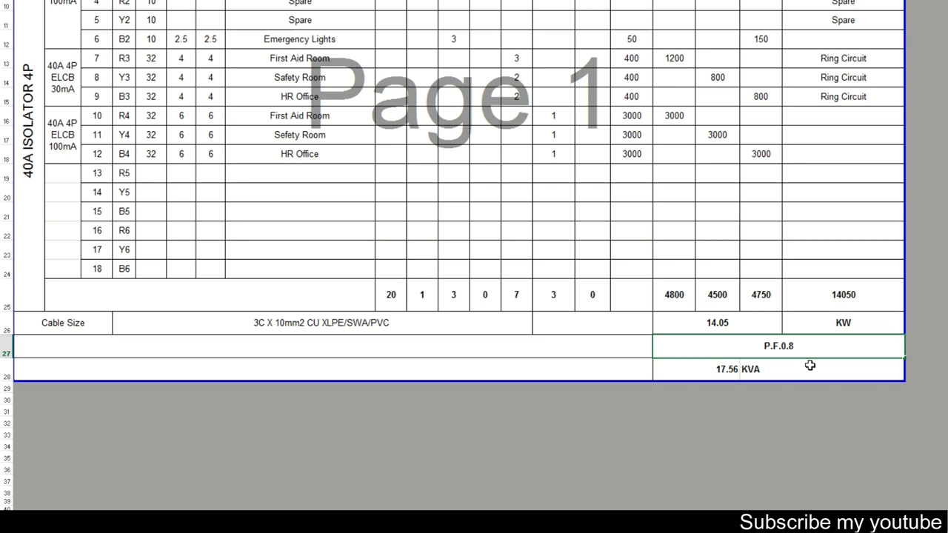
Inspect the P.F.0.8 note and the existing formula behind 17.56 KVA
{"action": "double_click", "coordinate": [797, 359]}
{"action": "double_click", "coordinate": [729, 370]}
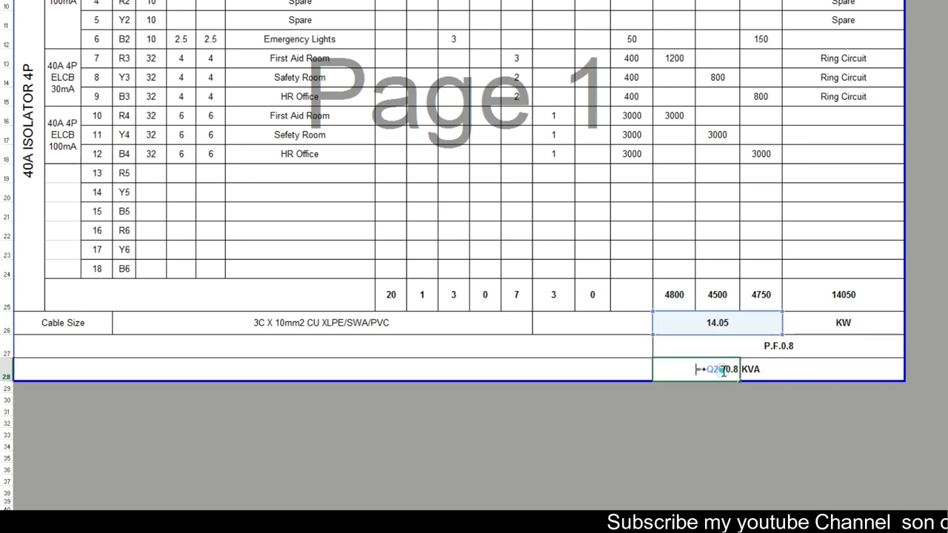
{"action": "key", "text": "Escape"}
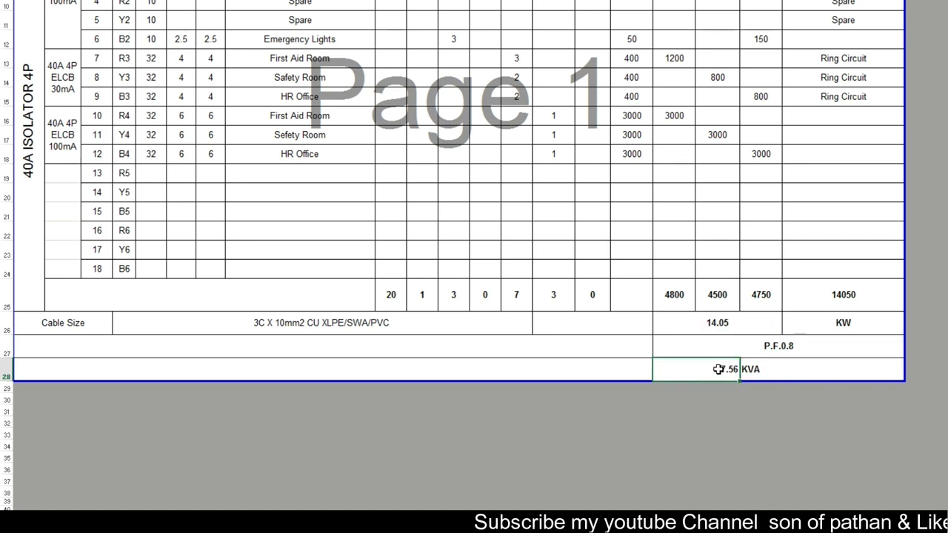
{"action": "left_click", "coordinate": [723, 372]}
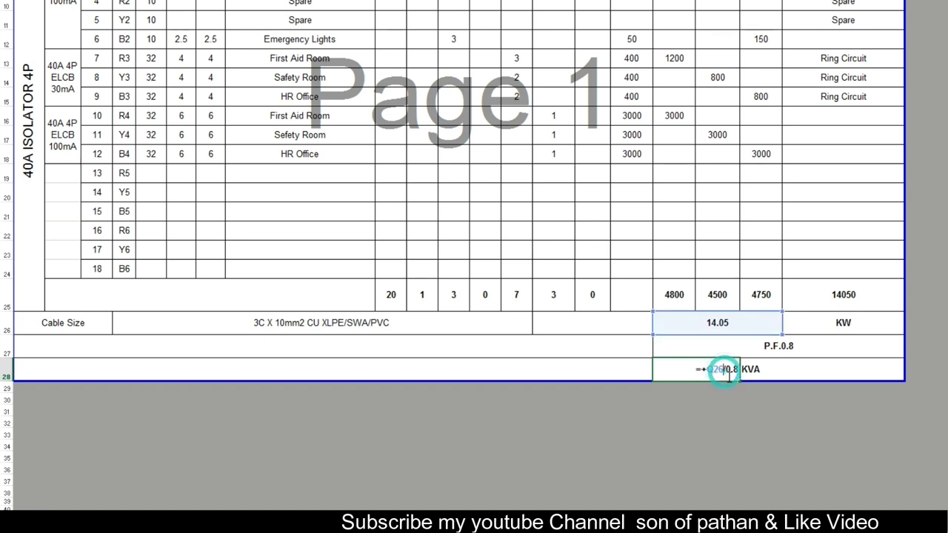
{"action": "left_click", "coordinate": [727, 370]}
{"action": "double_click", "coordinate": [728, 370]}
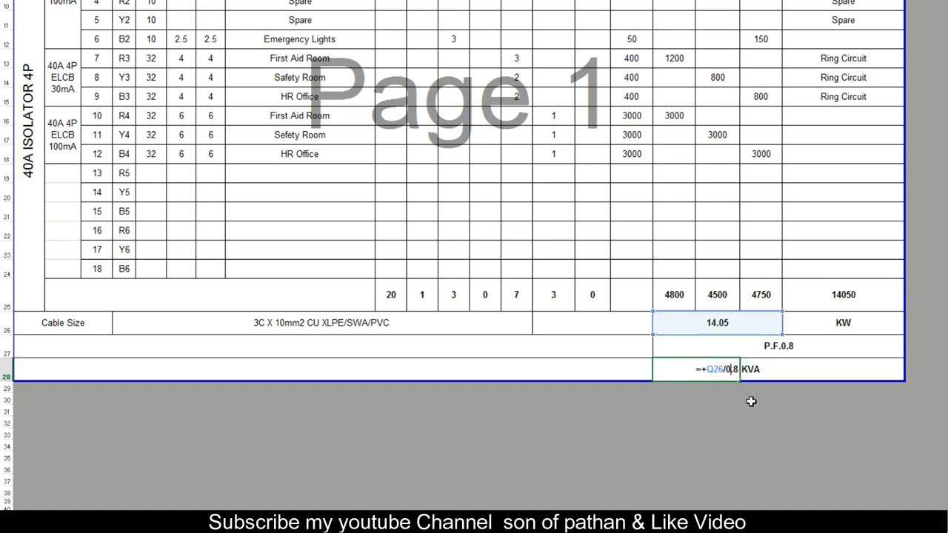
{"action": "key", "text": "Escape"}
Rebuild the KVA cell as =+Q26/0.8, giving 17.56 KVA from 14.05 kW
{"action": "left_click", "coordinate": [726, 371]}
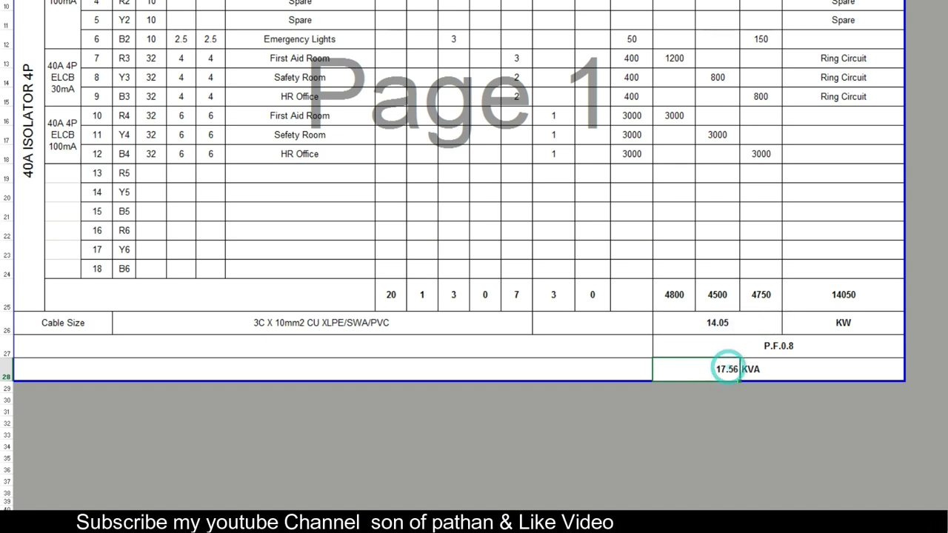
{"action": "key", "text": "Delete"}
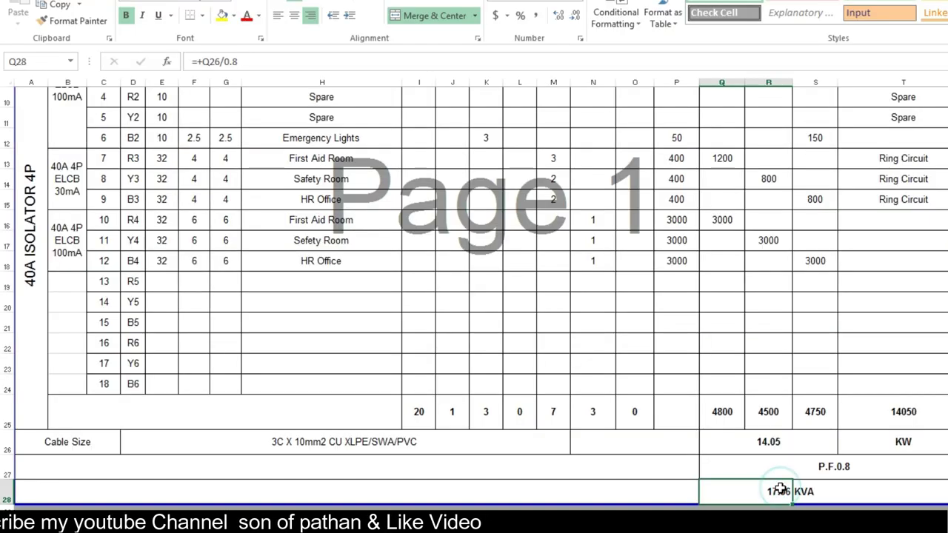
{"action": "type", "text": "+"}
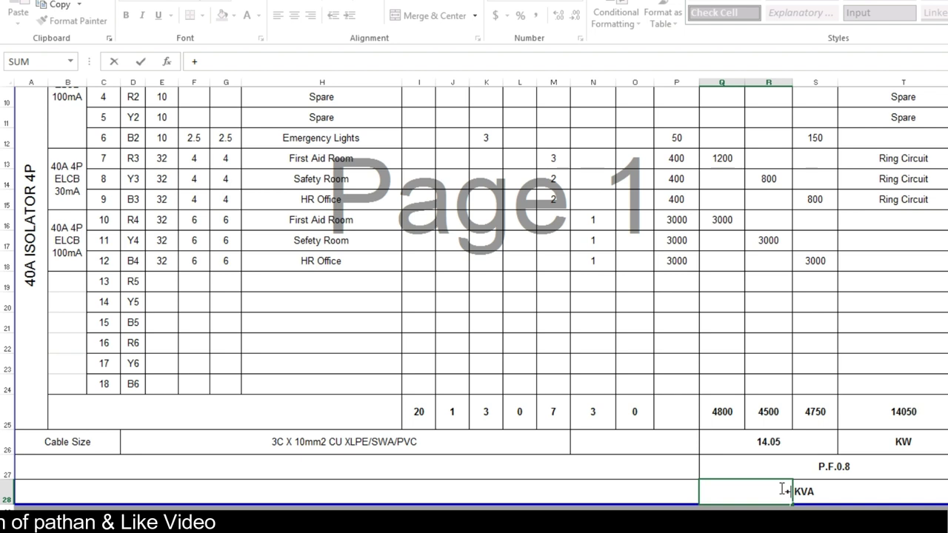
{"action": "left_click", "coordinate": [783, 436]}
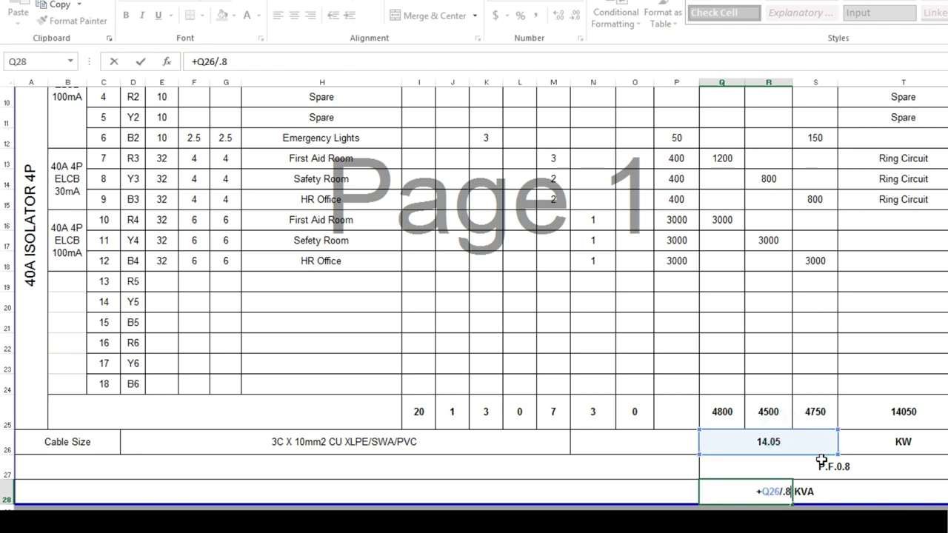
{"action": "key", "text": "Return"}
{"action": "double_click", "coordinate": [778, 491]}
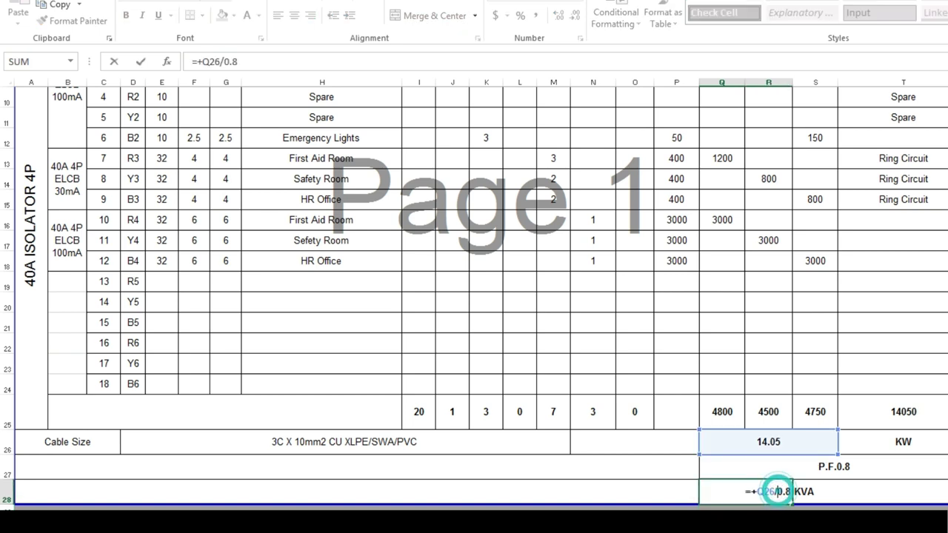
{"action": "key", "text": "Escape"}
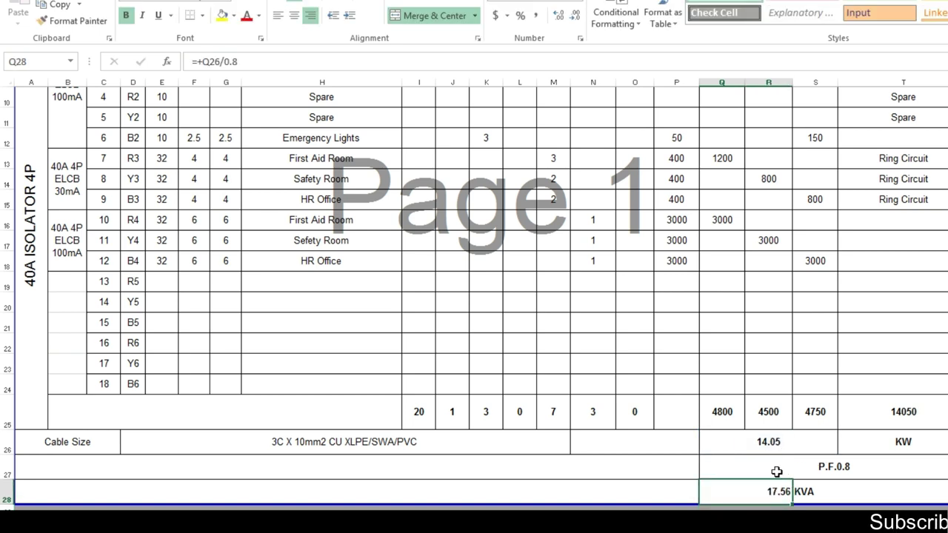
{"action": "left_click", "coordinate": [778, 494]}
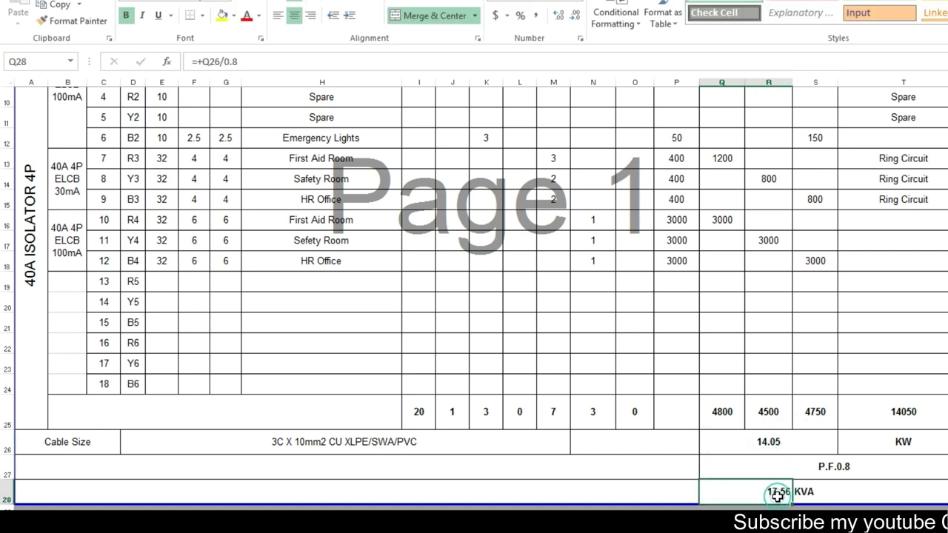
{"action": "left_click", "coordinate": [327, 453]}
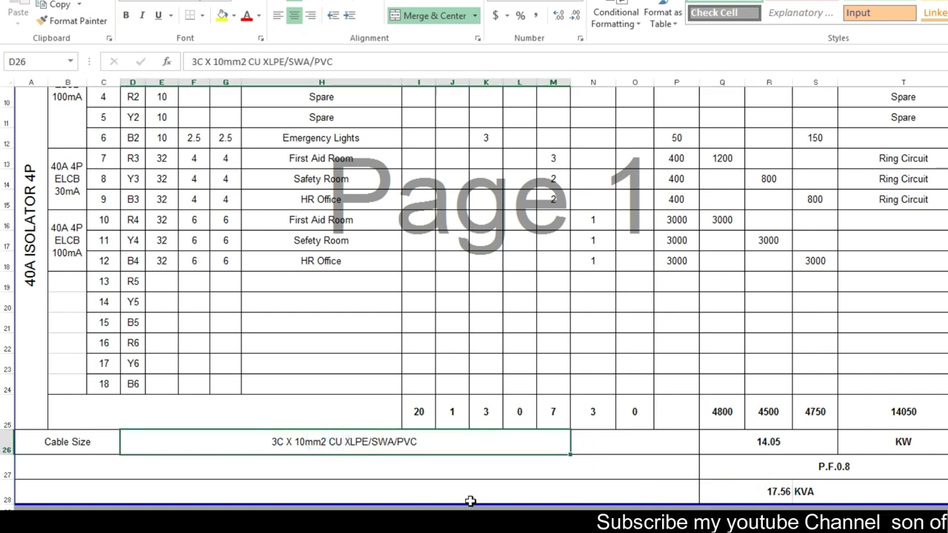
Delete surplus circuit rows 16 to 18 and reduce the height of the totals row
{"action": "scroll", "coordinate": [327, 453], "scroll_direction": "up", "scroll_amount": 2}
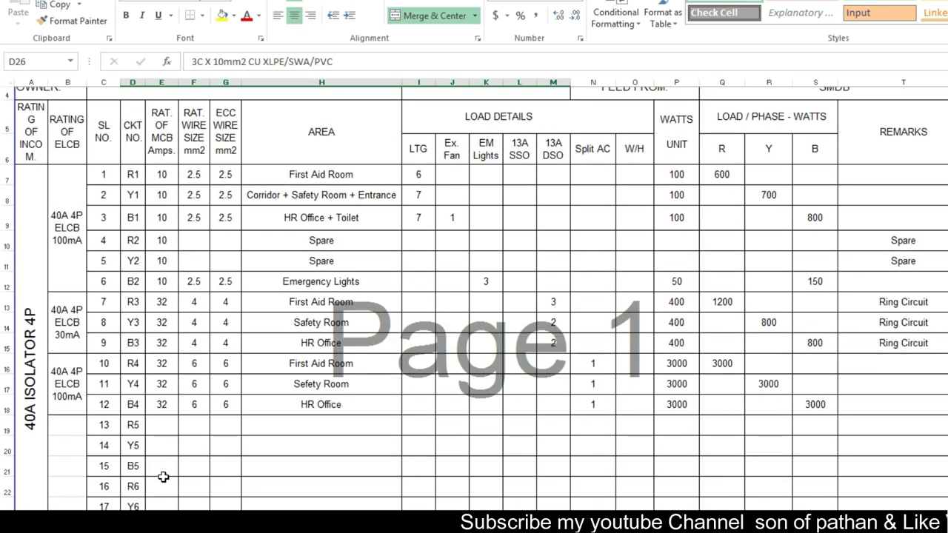
{"action": "left_click", "coordinate": [7, 492]}
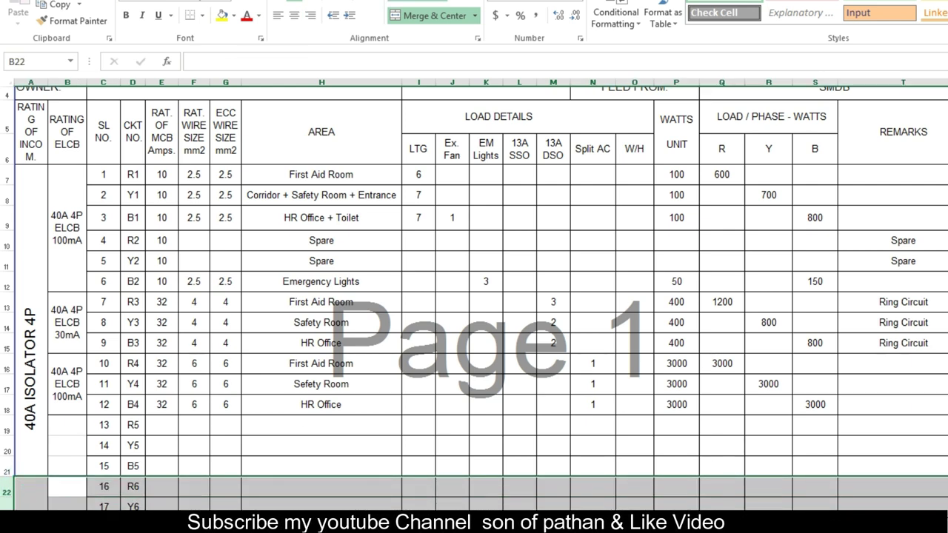
{"action": "key", "text": "ctrl+minus"}
{"action": "left_click", "coordinate": [29, 527]}
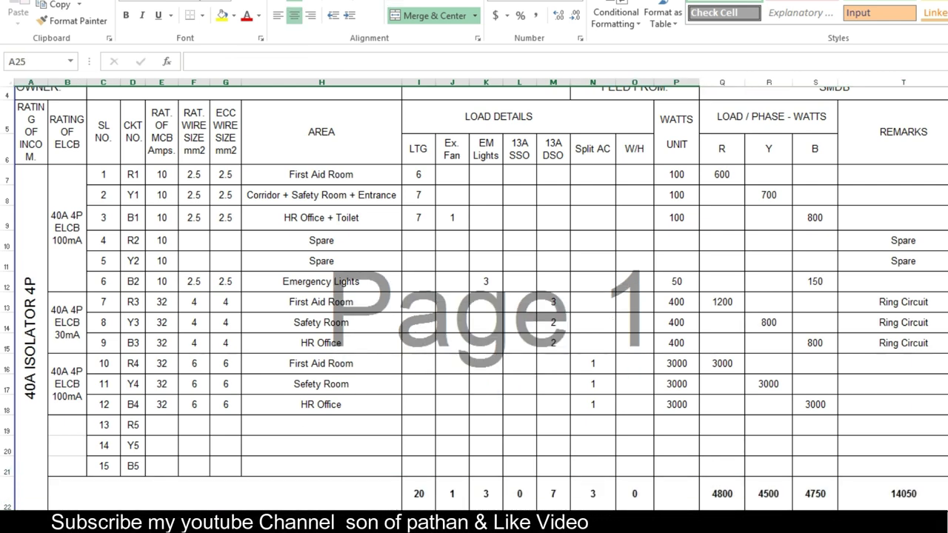
{"action": "mouse_move", "coordinate": [7, 511]}
{"action": "left_mouse_down"}
{"action": "mouse_move", "coordinate": [7, 490]}
{"action": "mouse_move", "coordinate": [11, 499]}
{"action": "left_mouse_up"}
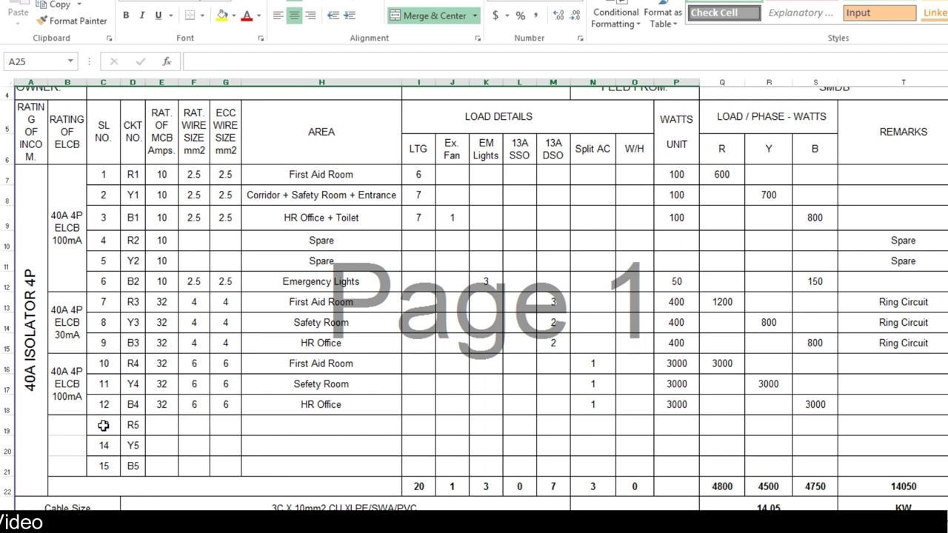
Check the breaker cells and give circuit R5 a 20 A breaker rating
{"action": "left_click", "coordinate": [77, 424]}
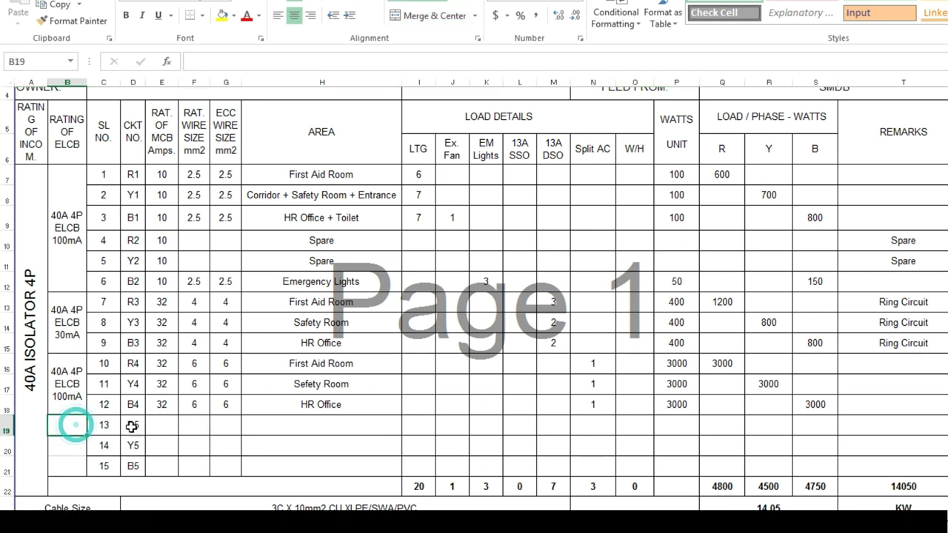
{"action": "left_click", "coordinate": [74, 383]}
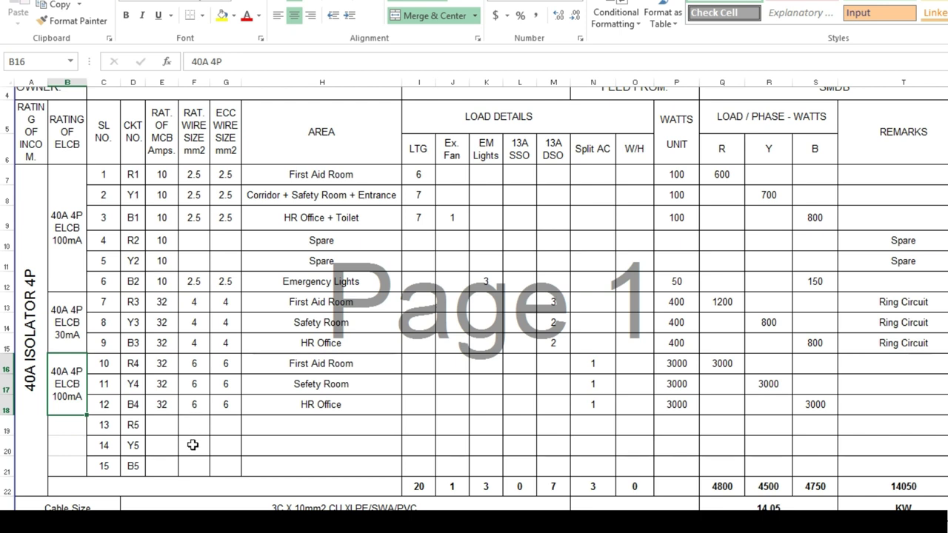
{"action": "left_click", "coordinate": [269, 427]}
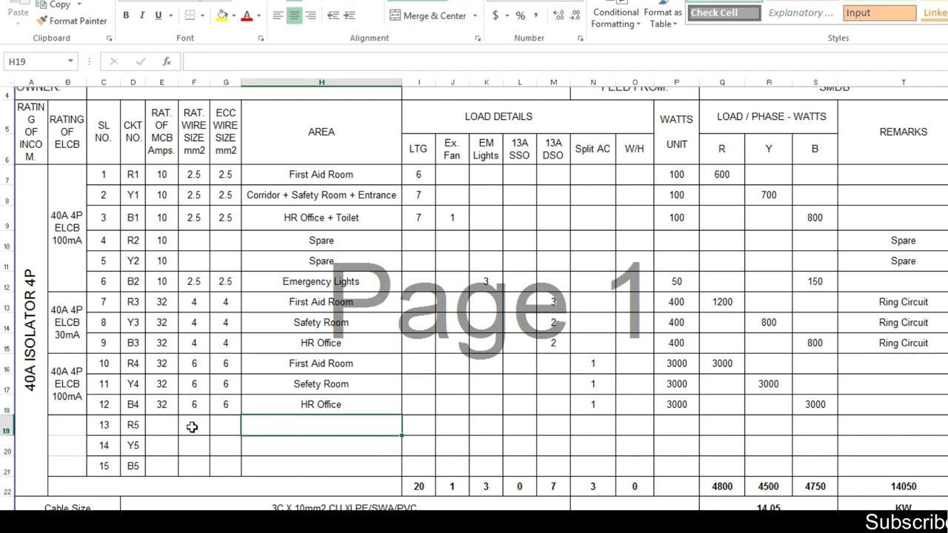
{"action": "left_click", "coordinate": [165, 426]}
{"action": "type", "text": "32"}
{"action": "key", "text": "Tab"}
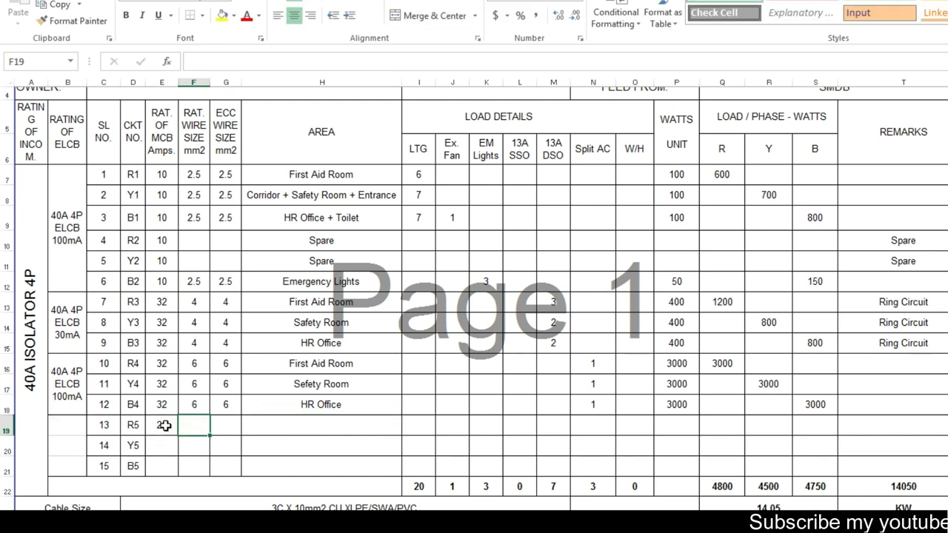
{"action": "key", "text": "Tab"}
{"action": "key", "text": "Tab"}
Enter Spare, Space, Space in the area column for circuits R5, Y5 and B5
{"action": "type", "text": "Sp"}
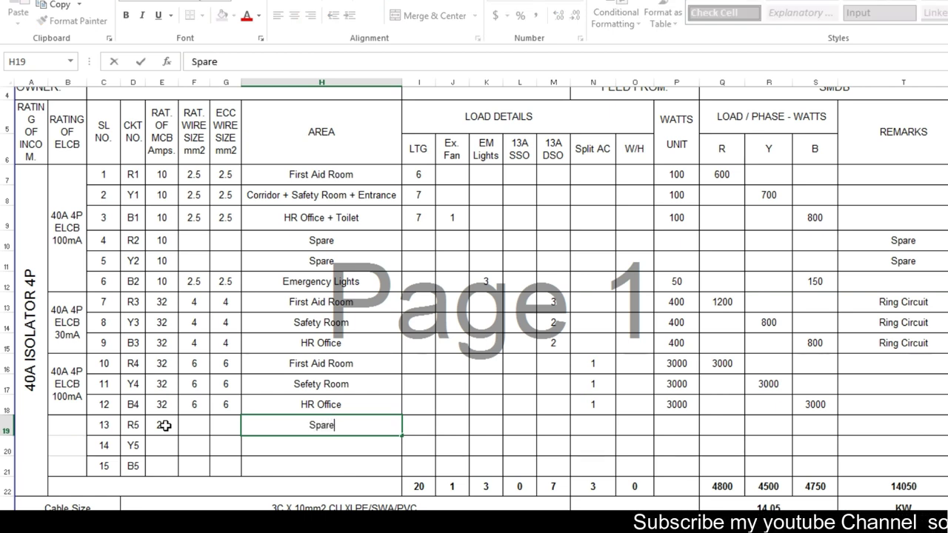
{"action": "key", "text": "Return"}
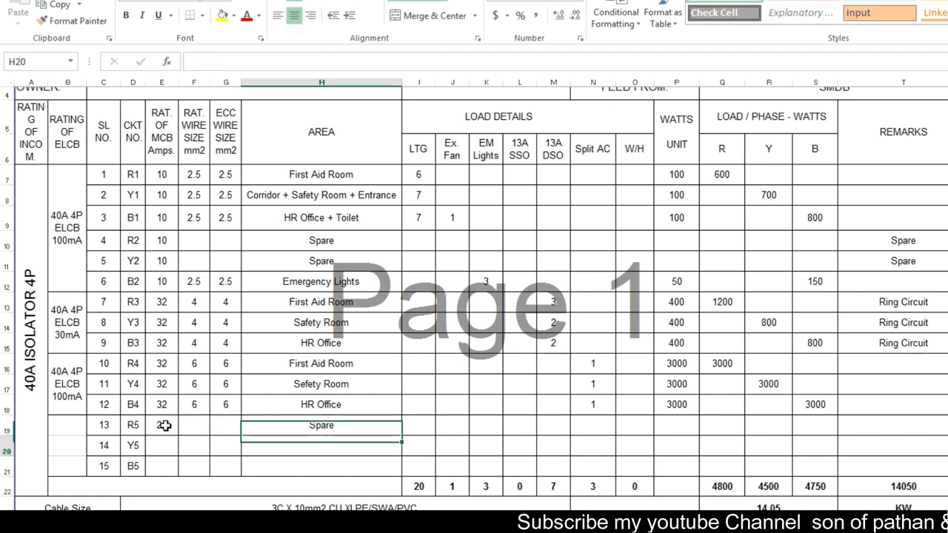
{"action": "type", "text": "Space"}
{"action": "key", "text": "Return"}
{"action": "type", "text": "Space"}
{"action": "key", "text": "Return"}
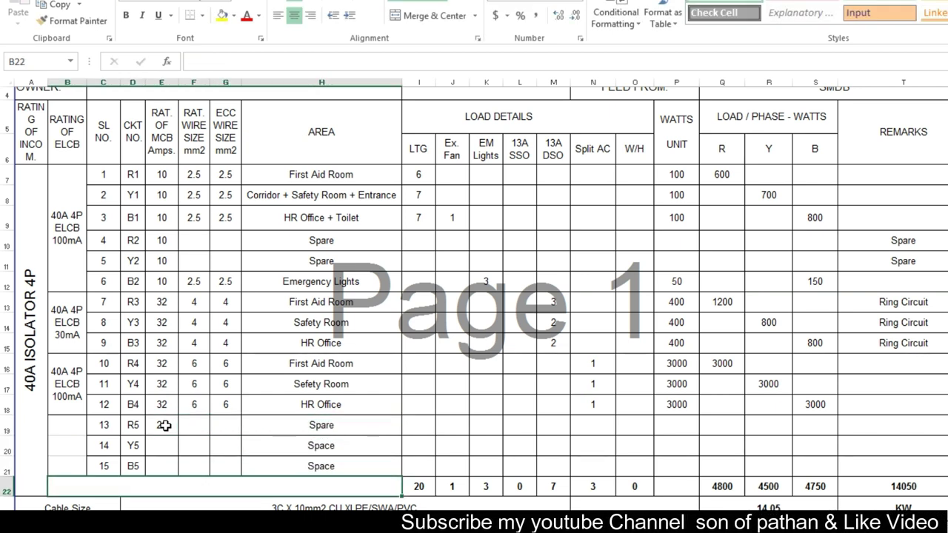
Copy the Spare/Space entries into the remarks column for the same three circuits
{"action": "key", "text": "Up"}
{"action": "key", "text": "Up"}
{"action": "key", "text": "Up"}
{"action": "key", "text": "shift+Down"}
{"action": "key", "text": "shift+Down"}
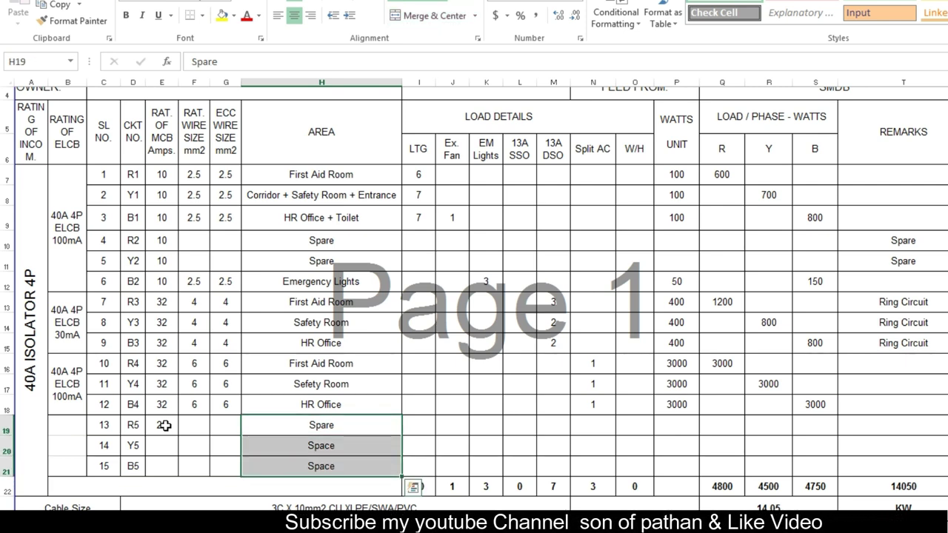
{"action": "key", "text": "ctrl+c"}
{"action": "key", "text": "Right"}
{"action": "key", "text": "Right"}
{"action": "key", "text": "Right"}
{"action": "key", "text": "Right"}
{"action": "key", "text": "Right"}
{"action": "key", "text": "Right"}
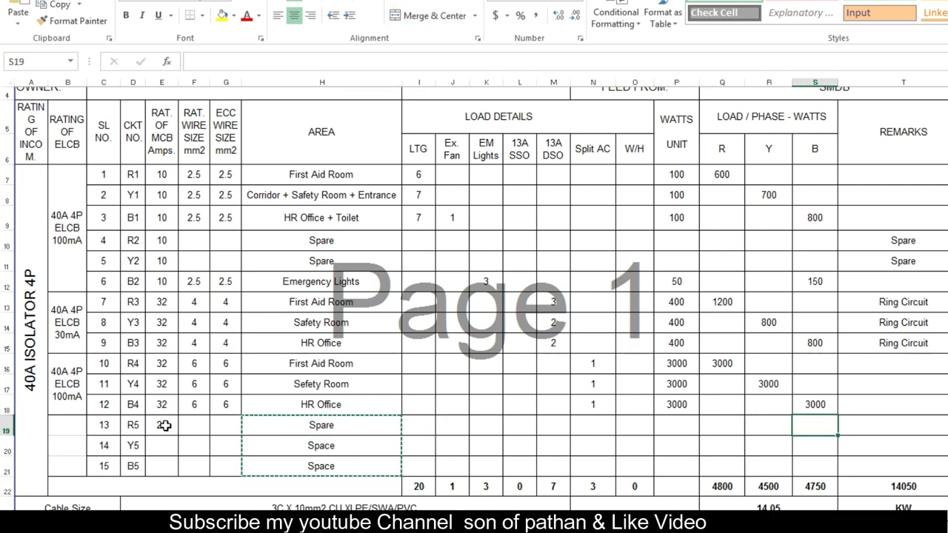
{"action": "key", "text": "Right"}
{"action": "key", "text": "ctrl+v"}
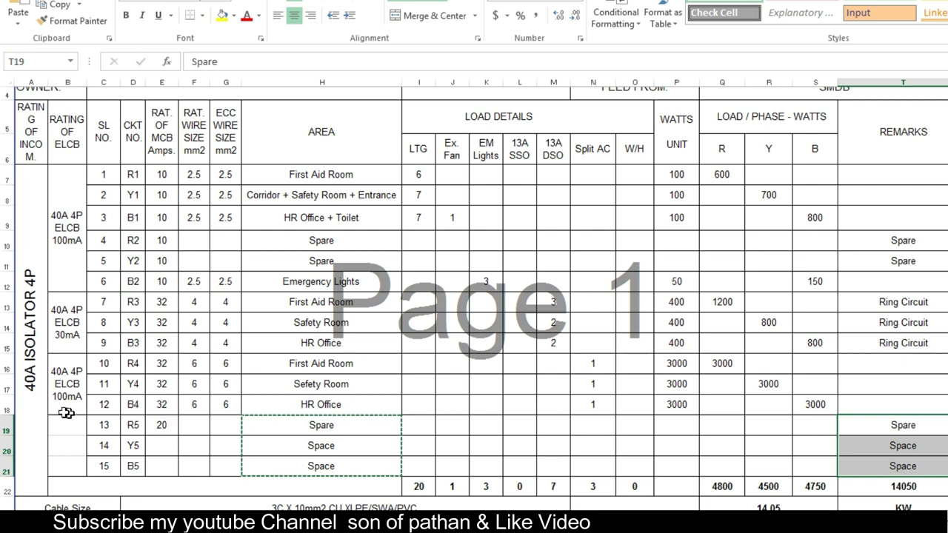
Edit the cable size entry so it reads 4C X 10mm2 CU XLPE/SWA/PVC instead of 3C
{"action": "left_click", "coordinate": [756, 435]}
{"action": "left_click", "coordinate": [285, 508]}
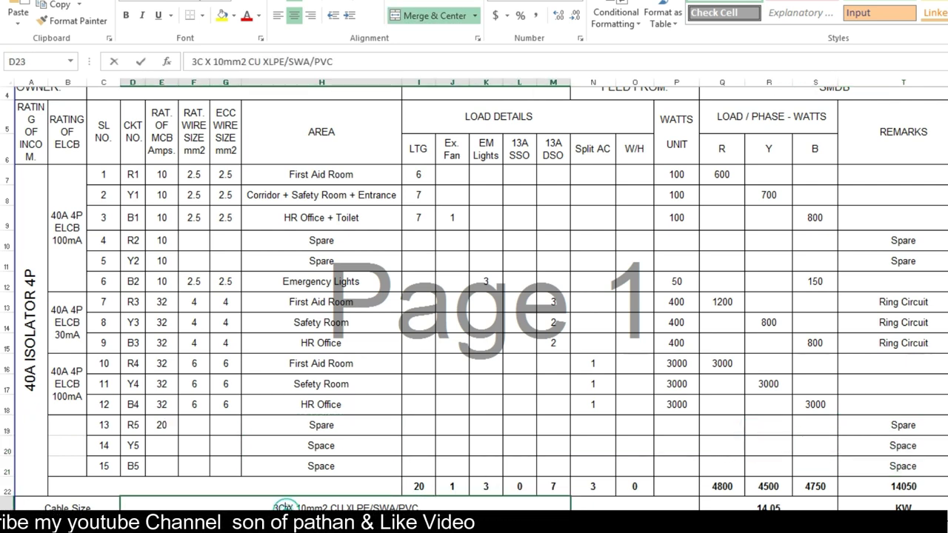
{"action": "double_click", "coordinate": [280, 509]}
{"action": "key", "text": "BackSpace"}
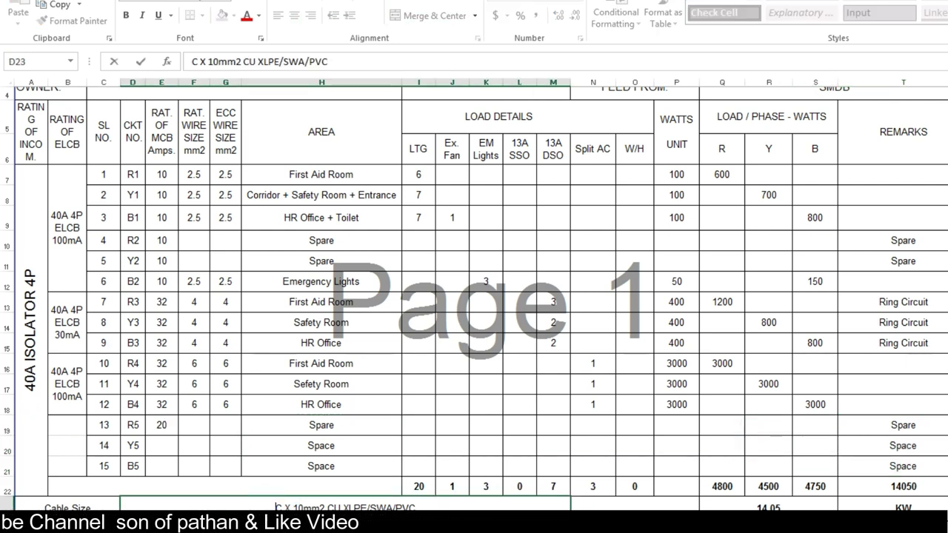
{"action": "type", "text": "4"}
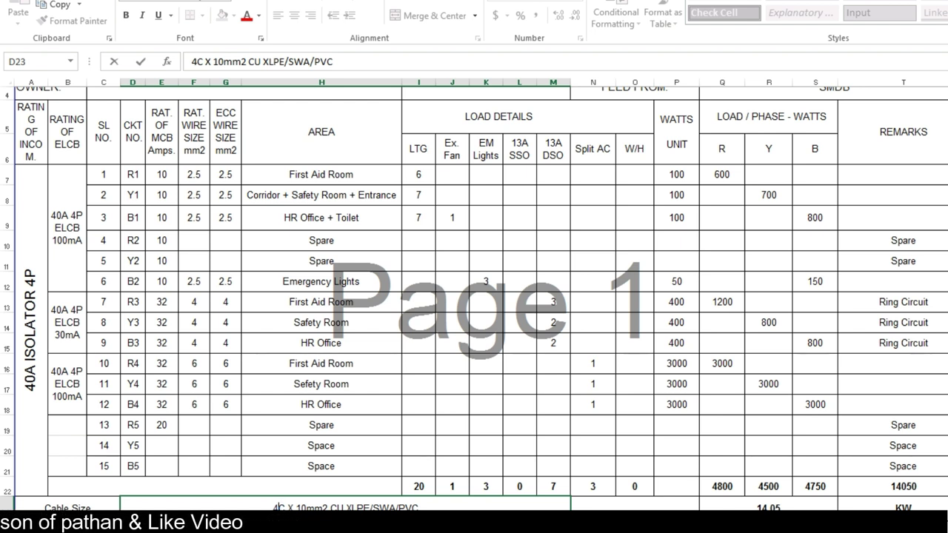
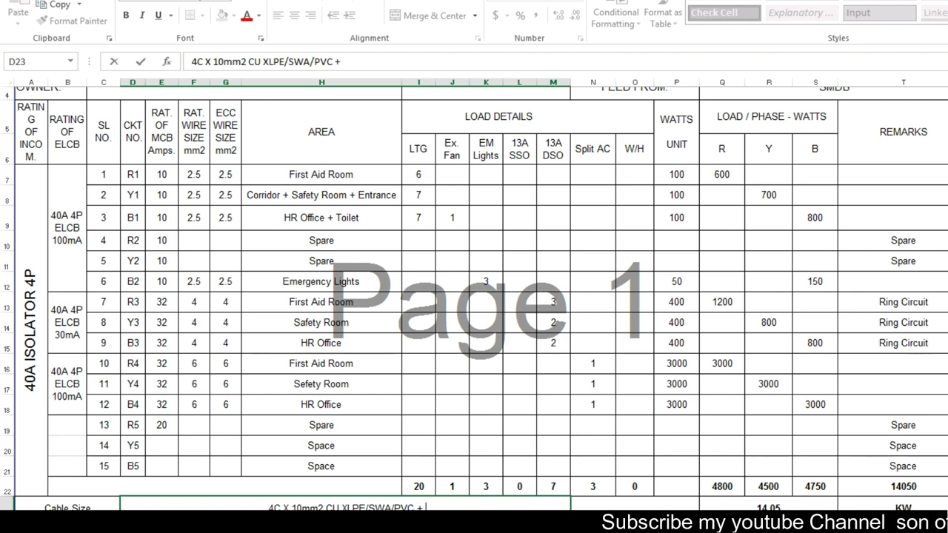
Append '1C x 10mm2 CU ECC' to the DB-3 cable size in D23, completing the entry
{"action": "type", "text": "1C x"}
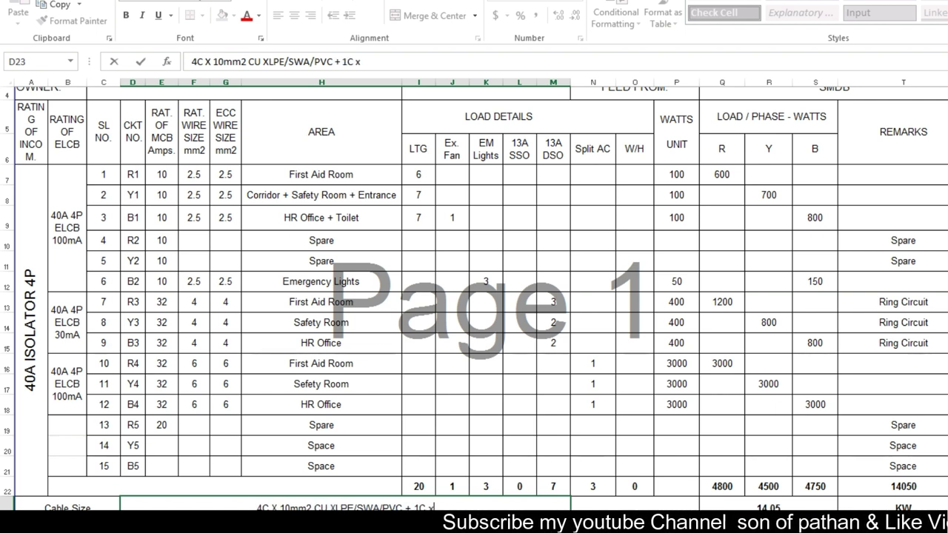
{"action": "type", "text": " 10"}
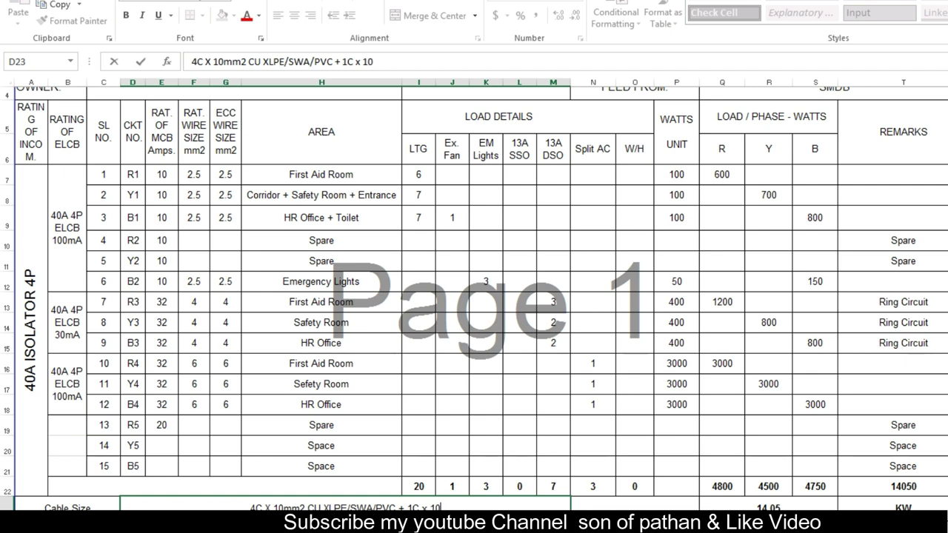
{"action": "type", "text": "mm2"}
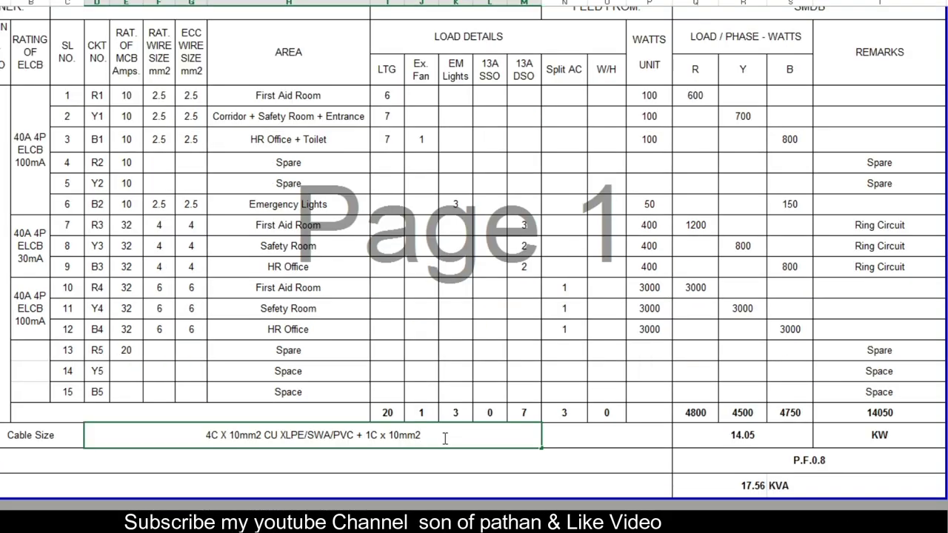
{"action": "type", "text": " CU "}
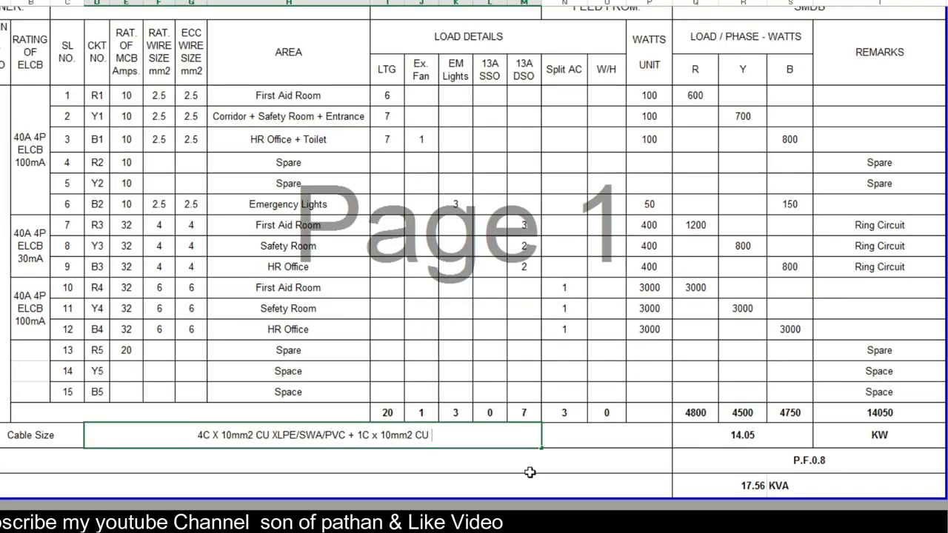
{"action": "type", "text": "ECC"}
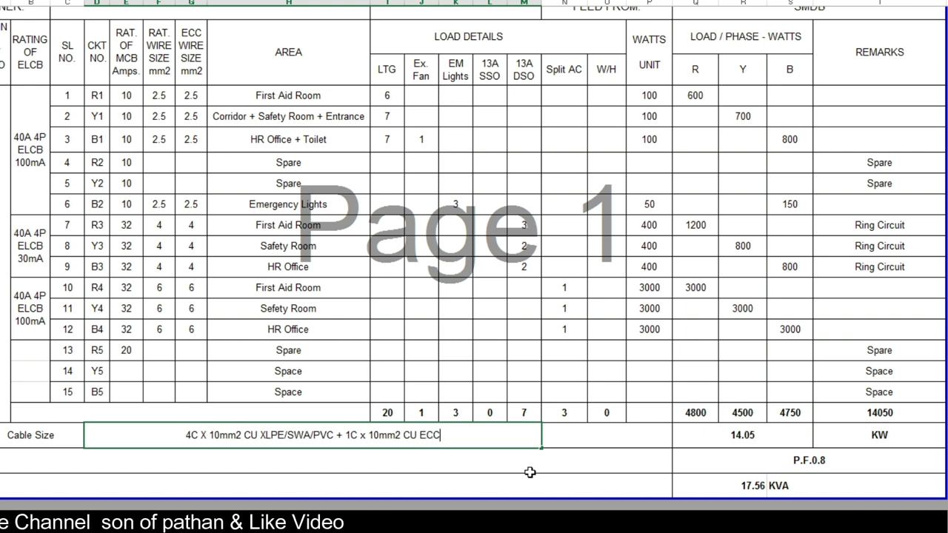
{"action": "key", "text": "Return"}
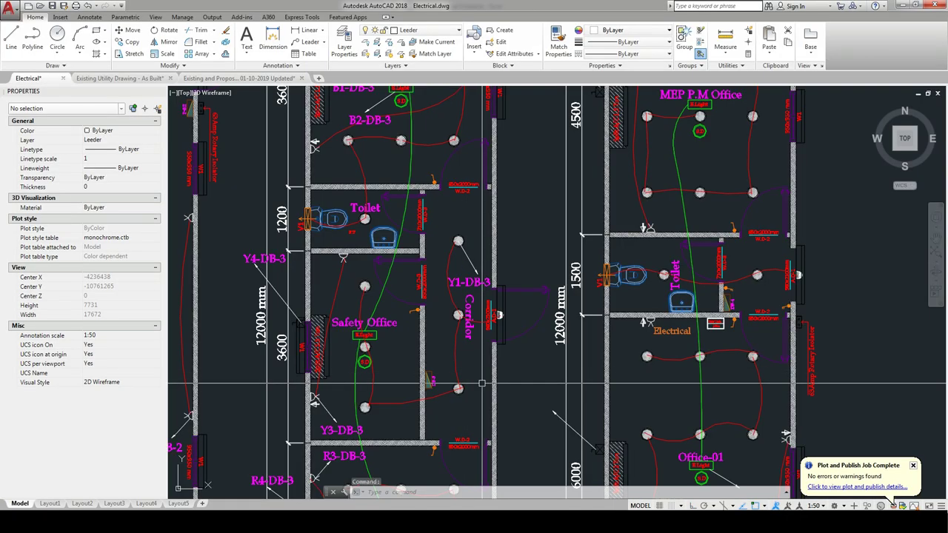
{"action": "scroll", "coordinate": [474, 309], "scroll_direction": "down", "scroll_amount": 3}
{"action": "scroll", "coordinate": [474, 309], "scroll_direction": "down", "scroll_amount": 2}
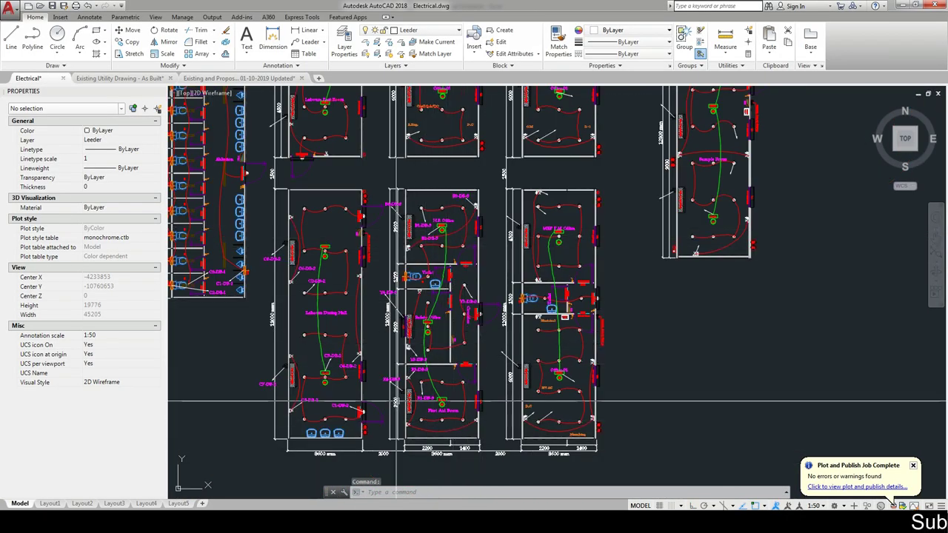
{"action": "scroll", "coordinate": [441, 449], "scroll_direction": "up", "scroll_amount": 4}
{"action": "scroll", "coordinate": [433, 341], "scroll_direction": "down", "scroll_amount": 4}
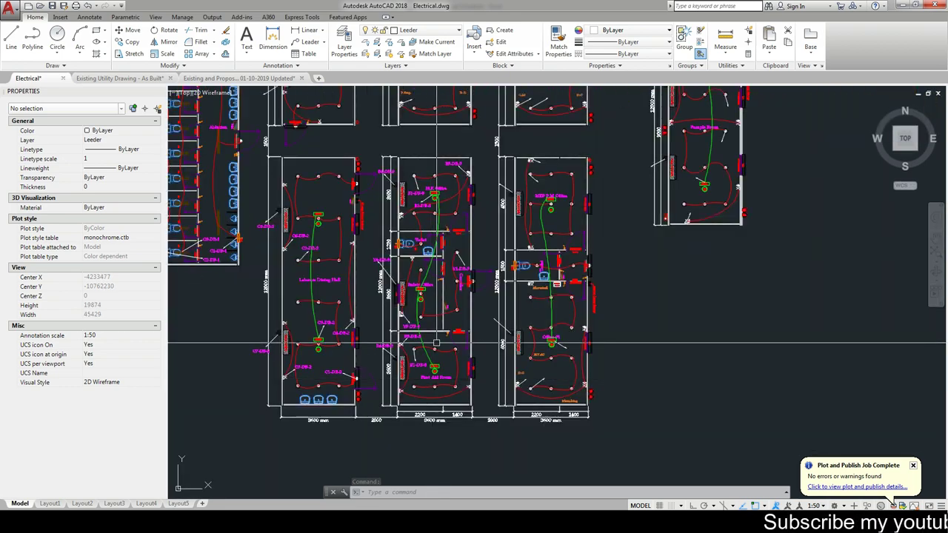
{"action": "scroll", "coordinate": [429, 341], "scroll_direction": "up", "scroll_amount": 1}
{"action": "scroll", "coordinate": [412, 368], "scroll_direction": "up", "scroll_amount": 1}
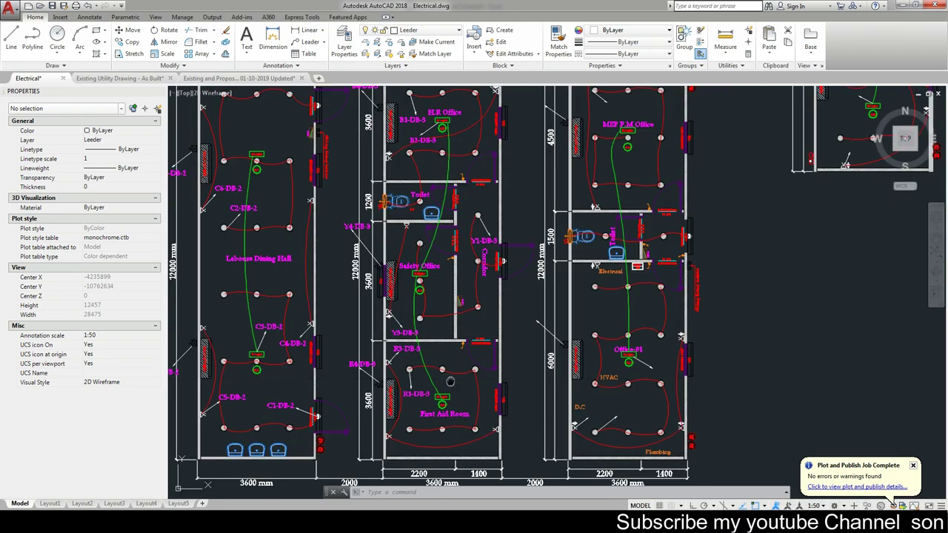
{"action": "scroll", "coordinate": [412, 368], "scroll_direction": "up", "scroll_amount": 10}
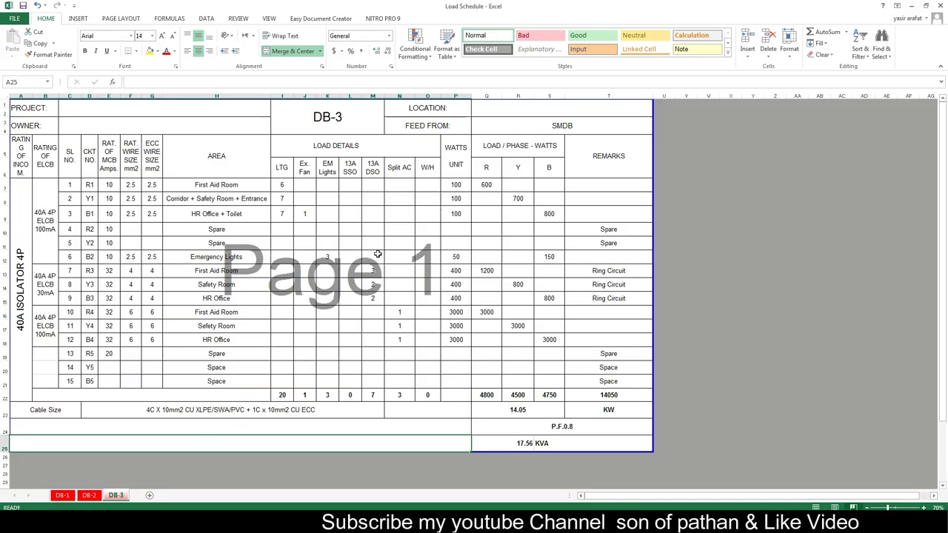
{"action": "left_click", "coordinate": [372, 257]}
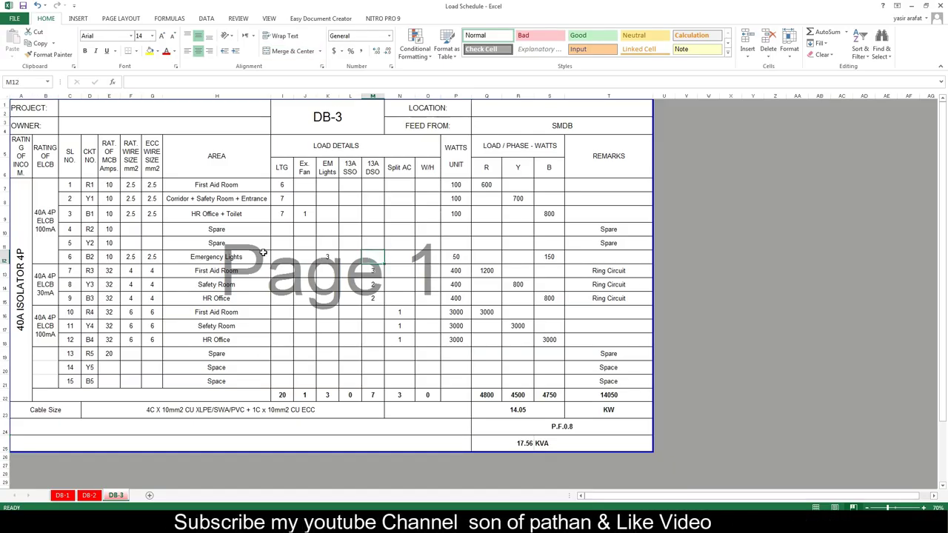